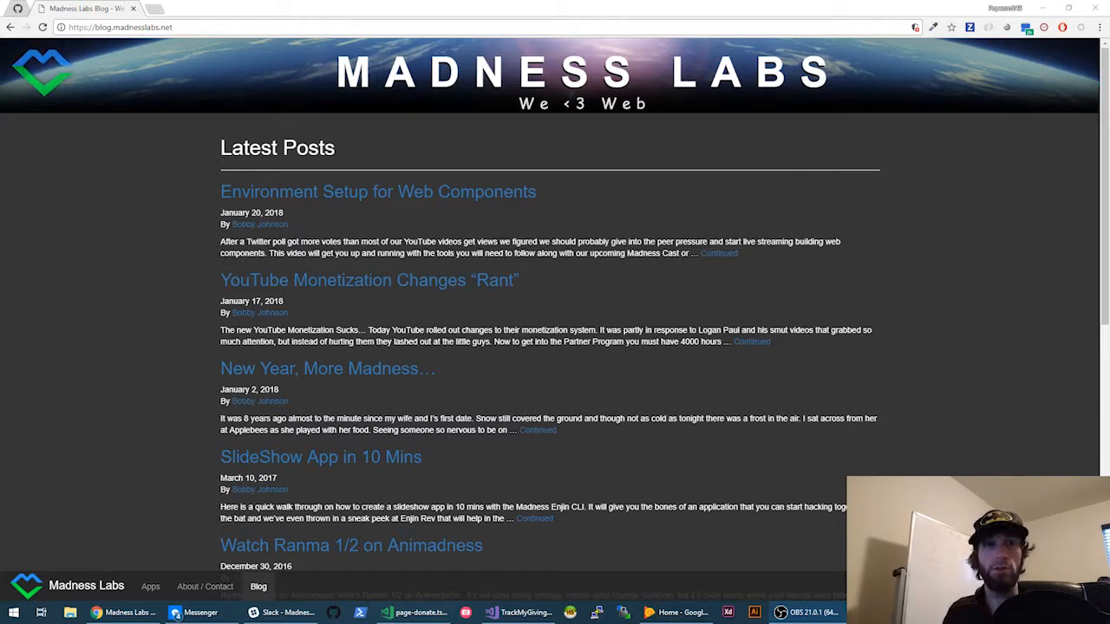
- Go to the blog's /wp-admin address and log in with the saved credentials
{"action": "left_click", "coordinate": [182, 27]}
{"action": "left_click", "coordinate": [187, 26]}
{"action": "type", "text": "/"}
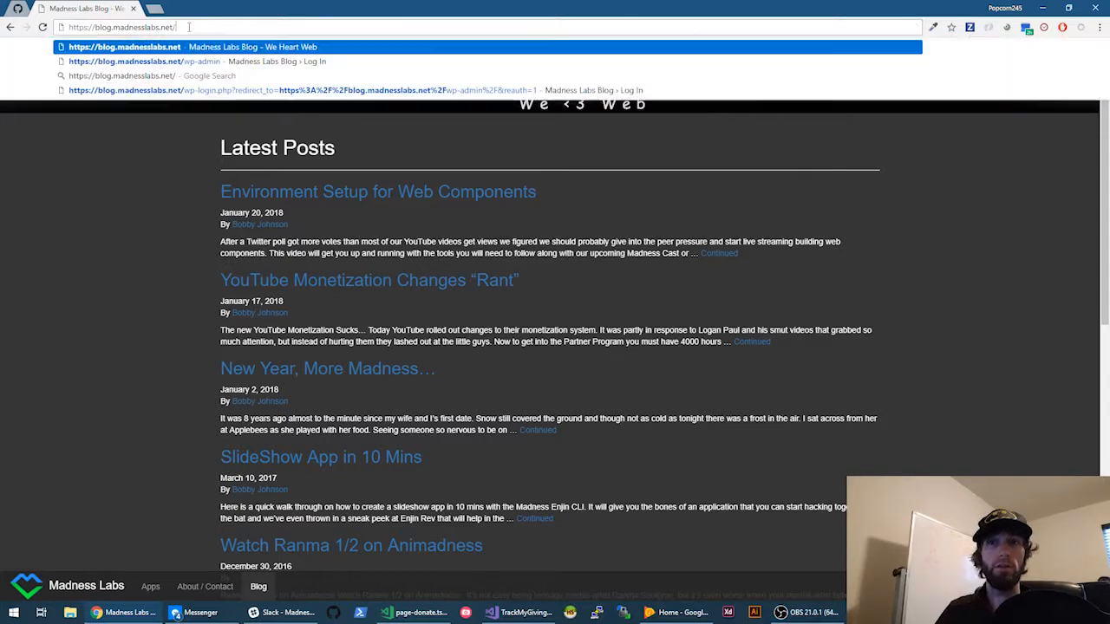
{"action": "type", "text": "wp-"}
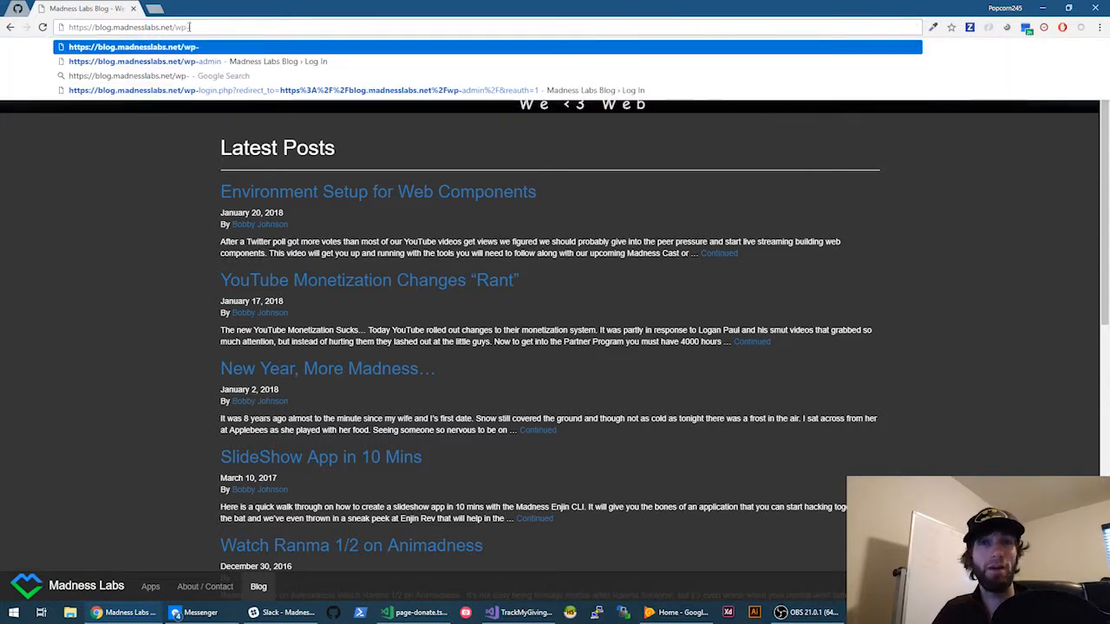
{"action": "type", "text": "admin"}
{"action": "key", "text": "Return"}
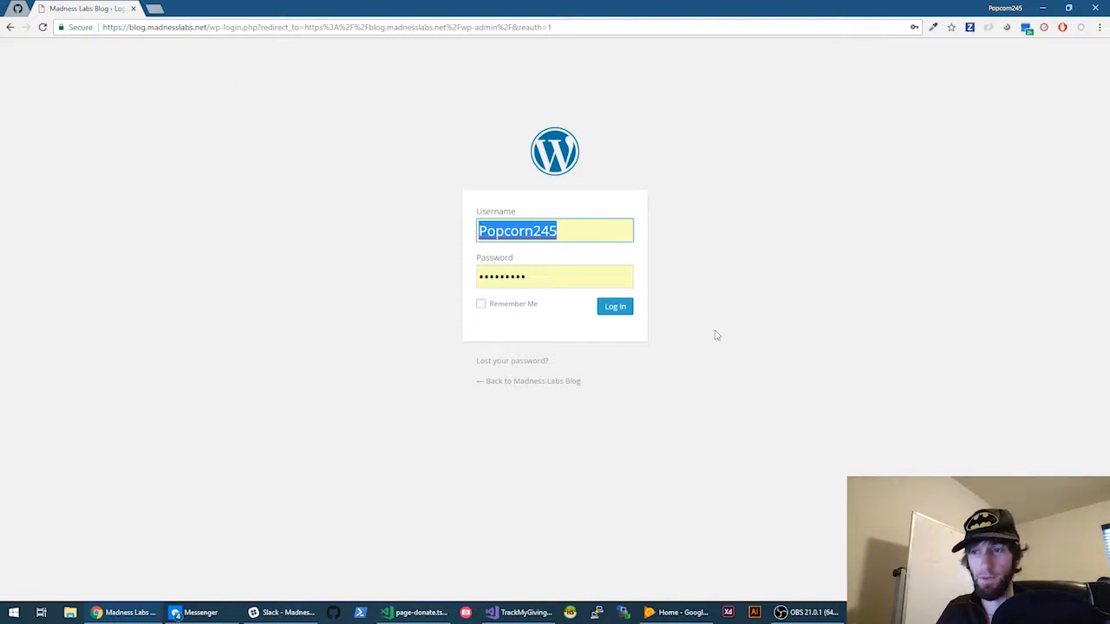
{"action": "left_click", "coordinate": [609, 314]}
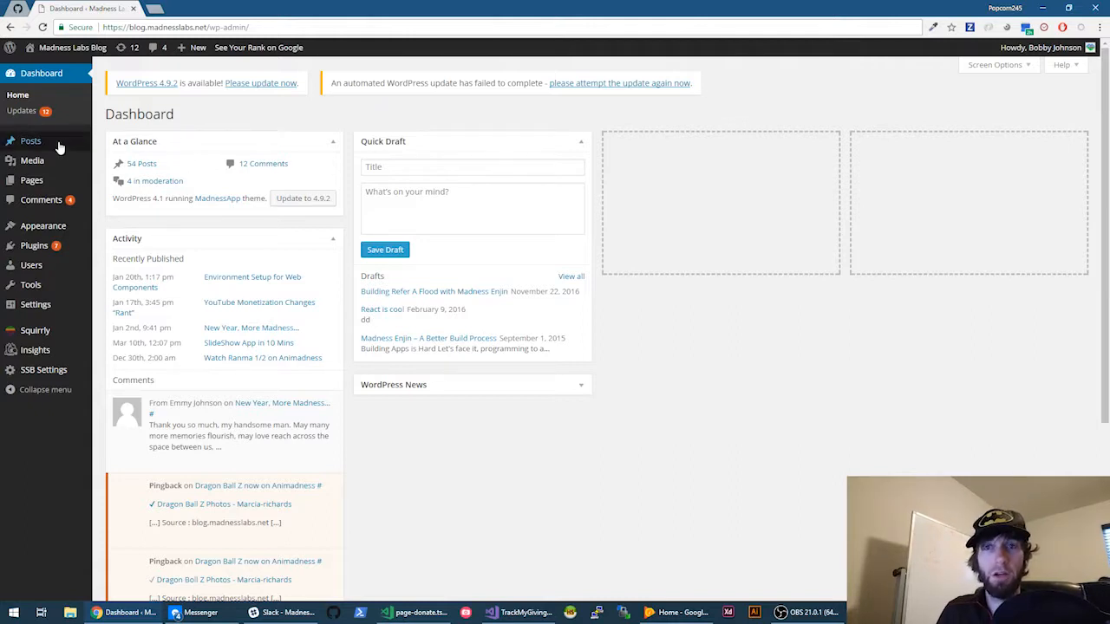
- Create a blank new post from Posts > Add New
{"action": "mouse_move", "coordinate": [59, 148]}
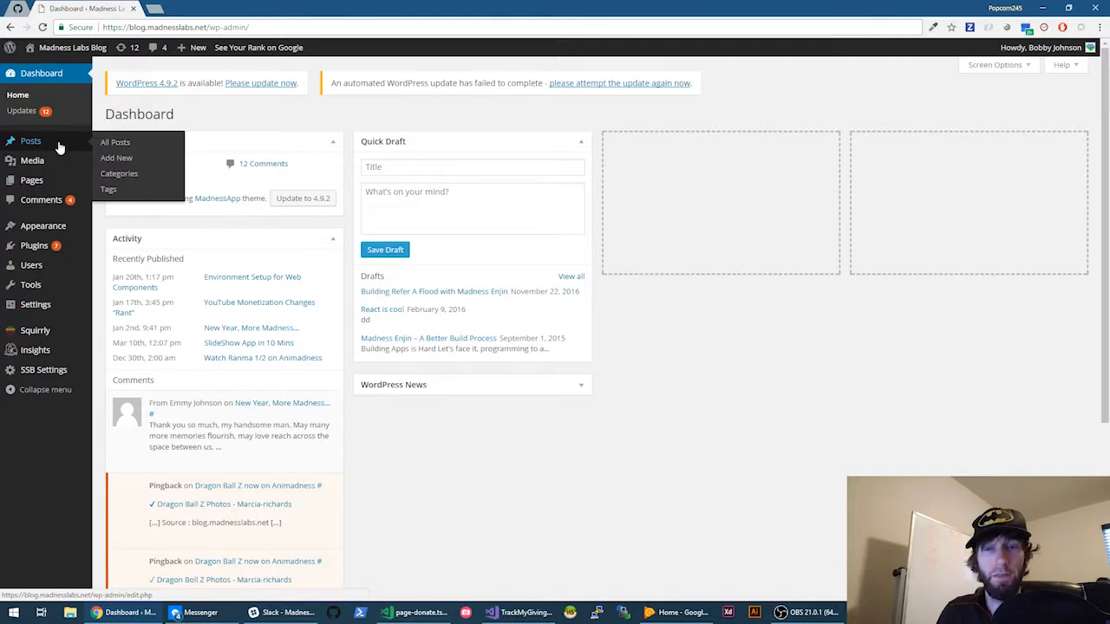
{"action": "left_click", "coordinate": [116, 159]}
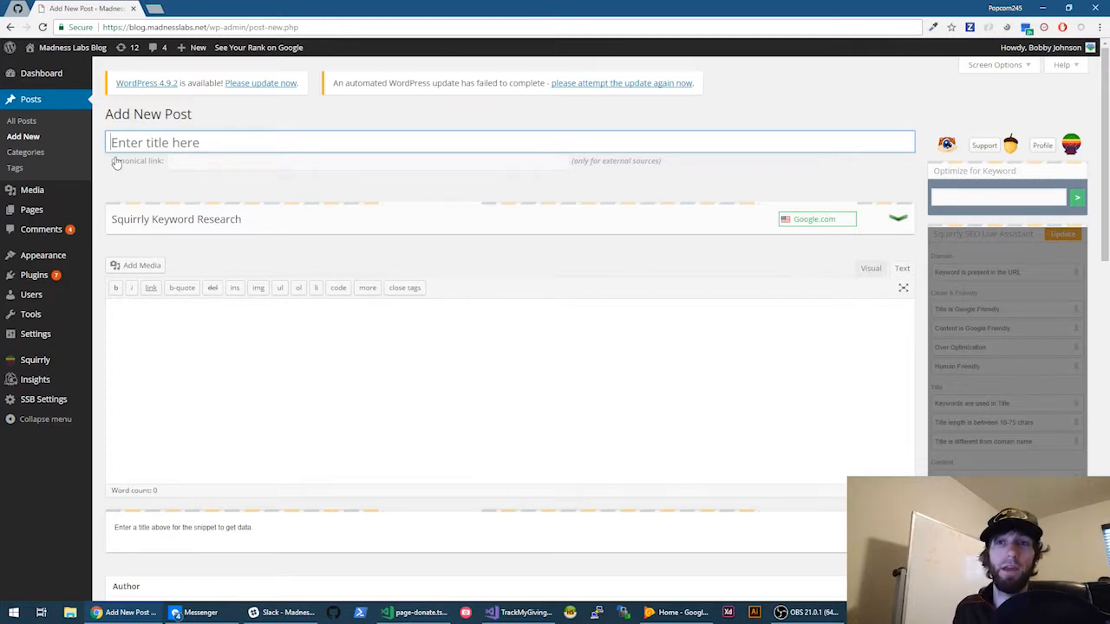
- Title the post 'How to post with WordPress for Maximum Reach' so its permalink generates
{"action": "left_click", "coordinate": [282, 409]}
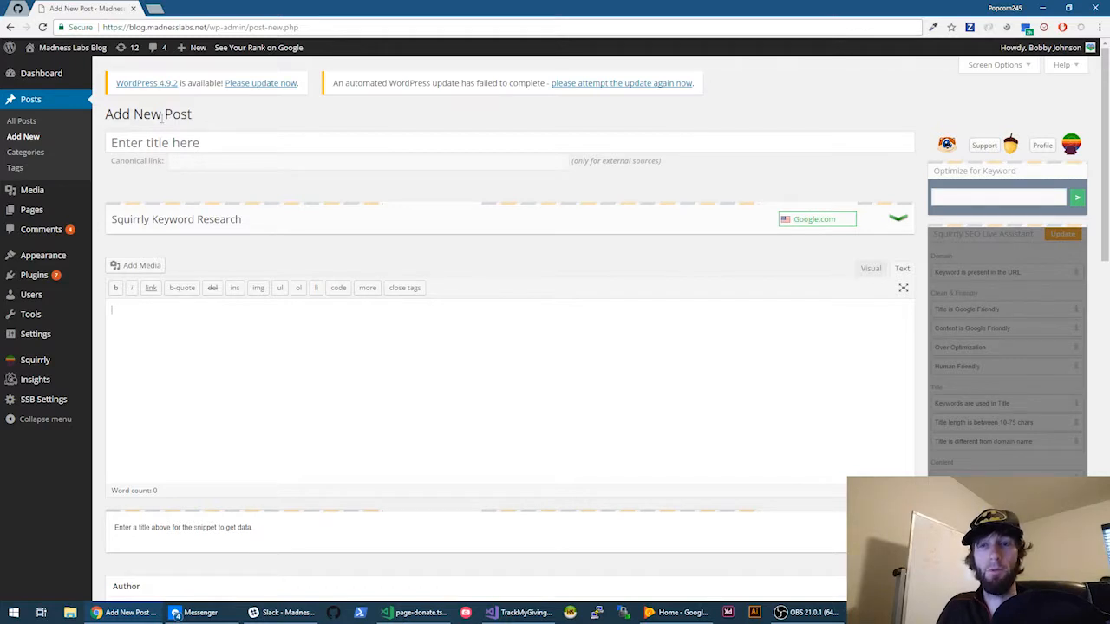
{"action": "left_click", "coordinate": [150, 144]}
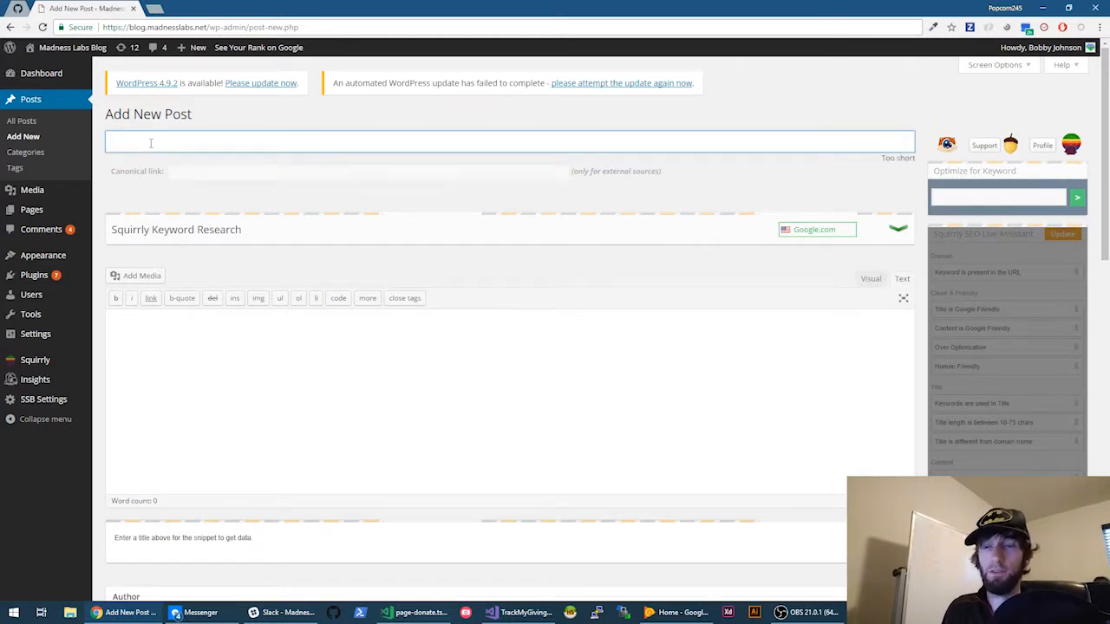
{"action": "type", "text": "How to"}
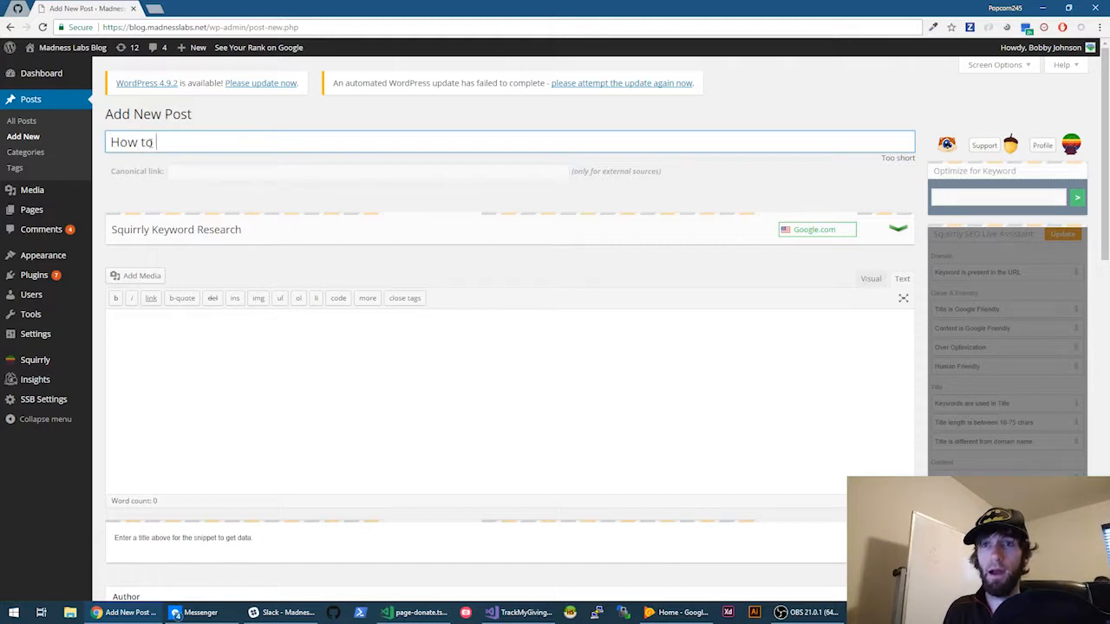
{"action": "type", "text": " post (with"}
{"action": "key", "text": "BackSpace"}
{"action": "key", "text": "BackSpace"}
{"action": "key", "text": "BackSpace"}
{"action": "key", "text": "BackSpace"}
{"action": "key", "text": "BackSpace"}
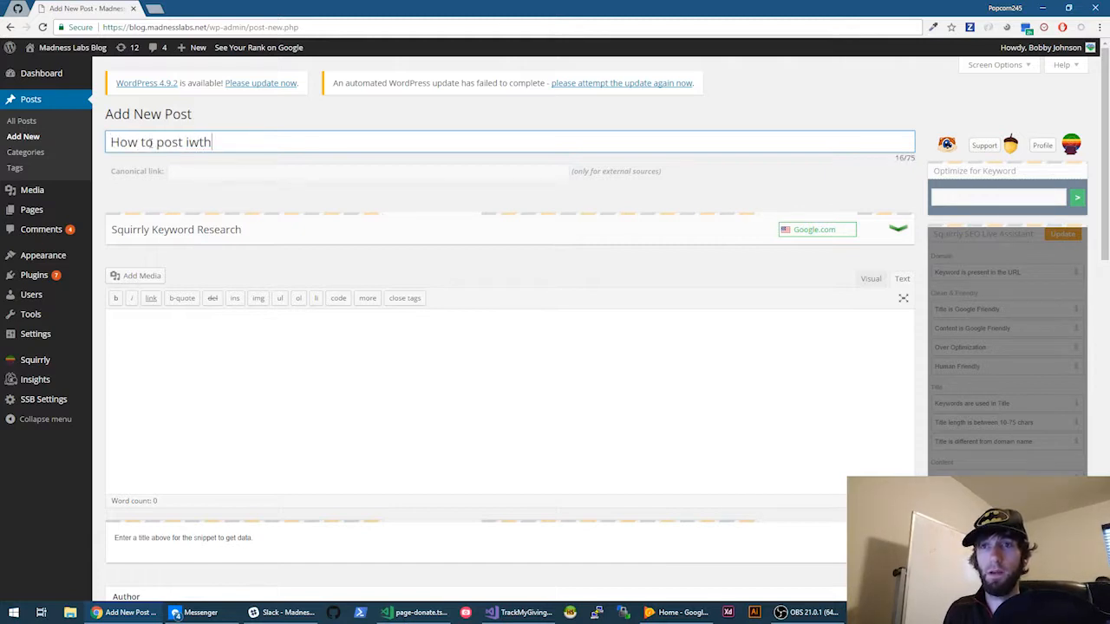
{"action": "type", "text": "with Wo"}
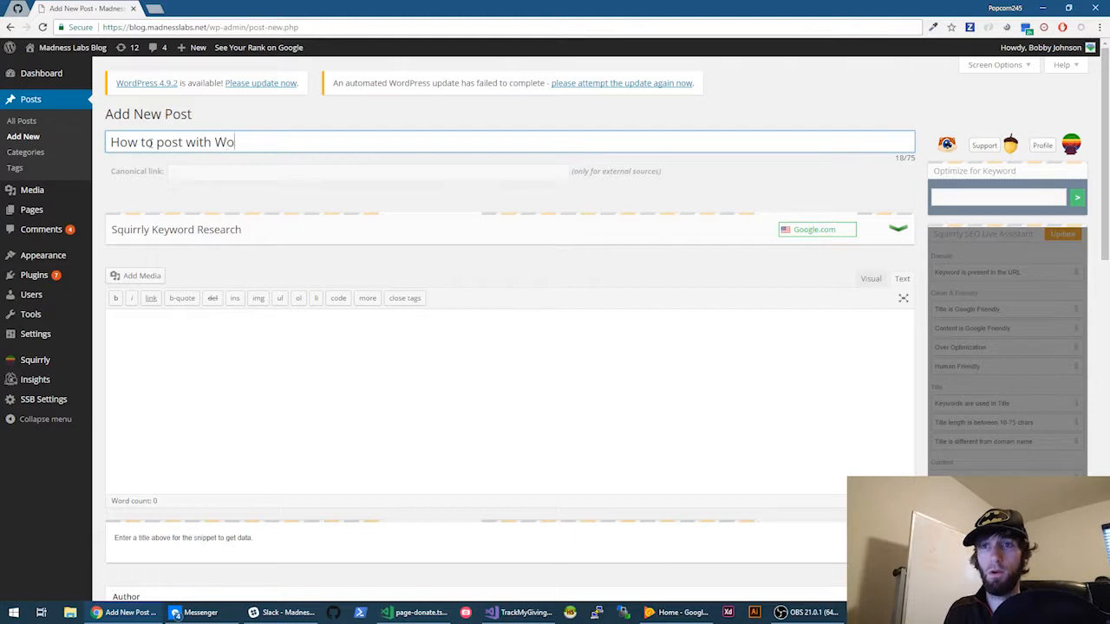
{"action": "type", "text": "rdPres"}
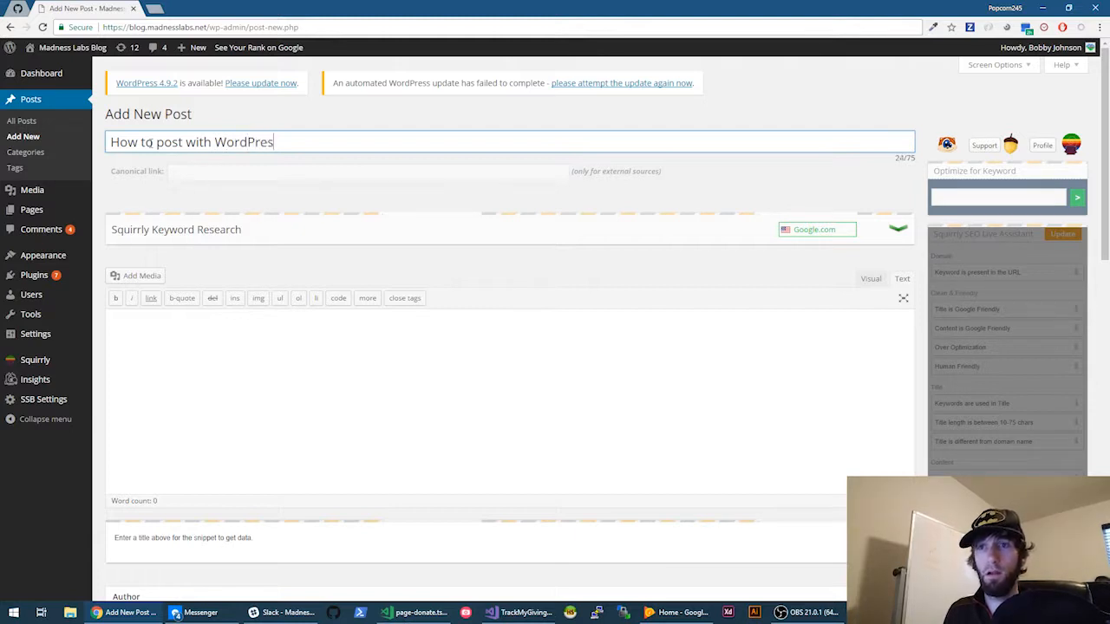
{"action": "type", "text": "s for Maxi"}
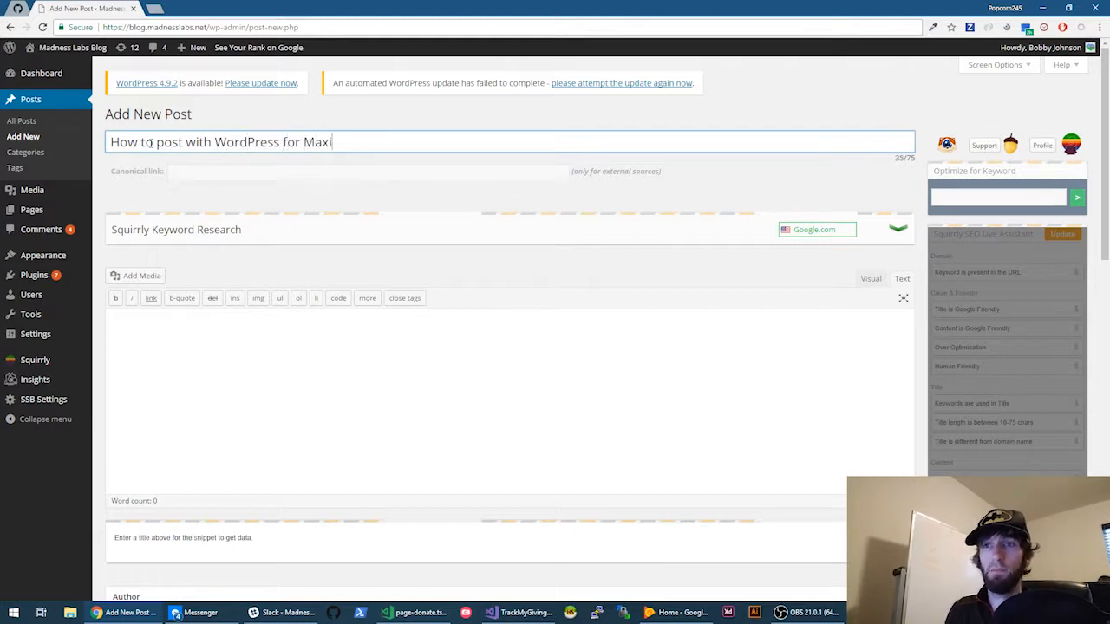
{"action": "type", "text": "mum "}
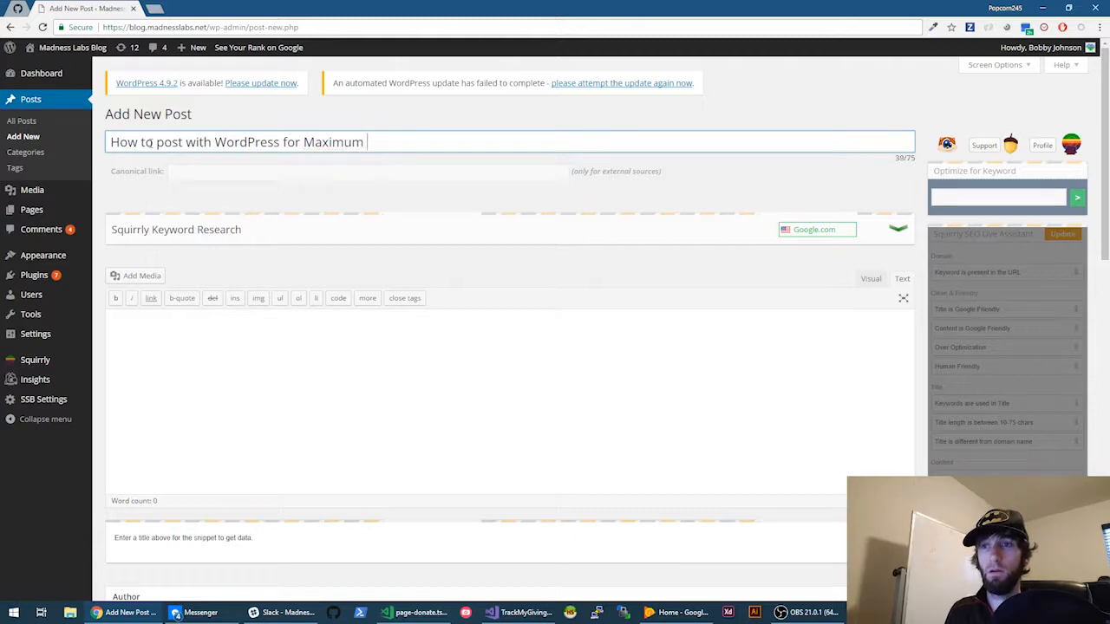
{"action": "type", "text": "Reach"}
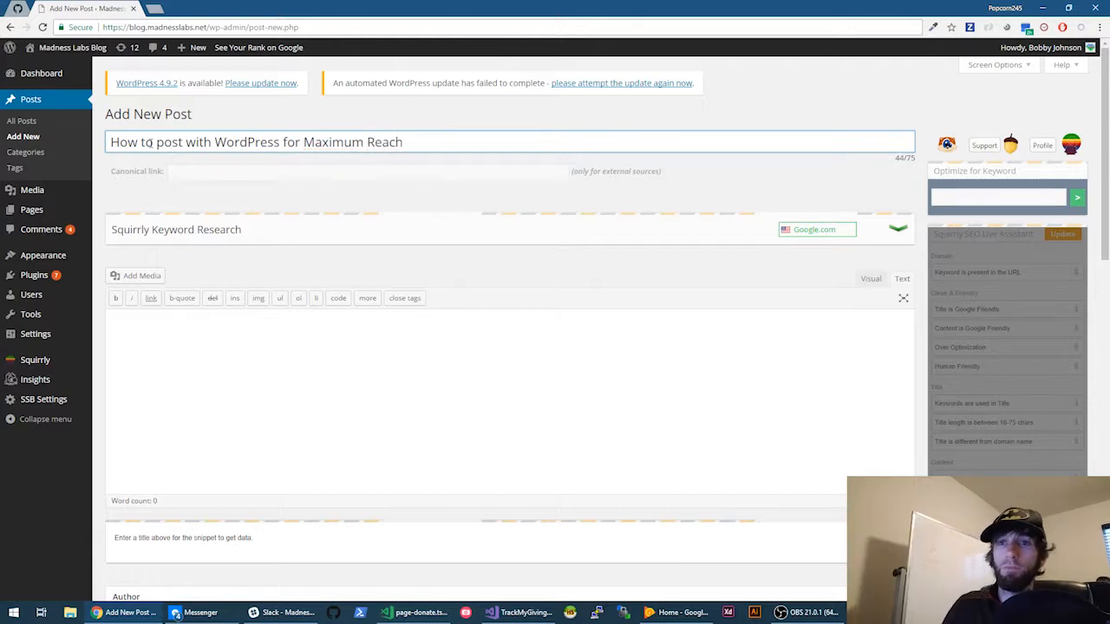
{"action": "left_click", "coordinate": [232, 202]}
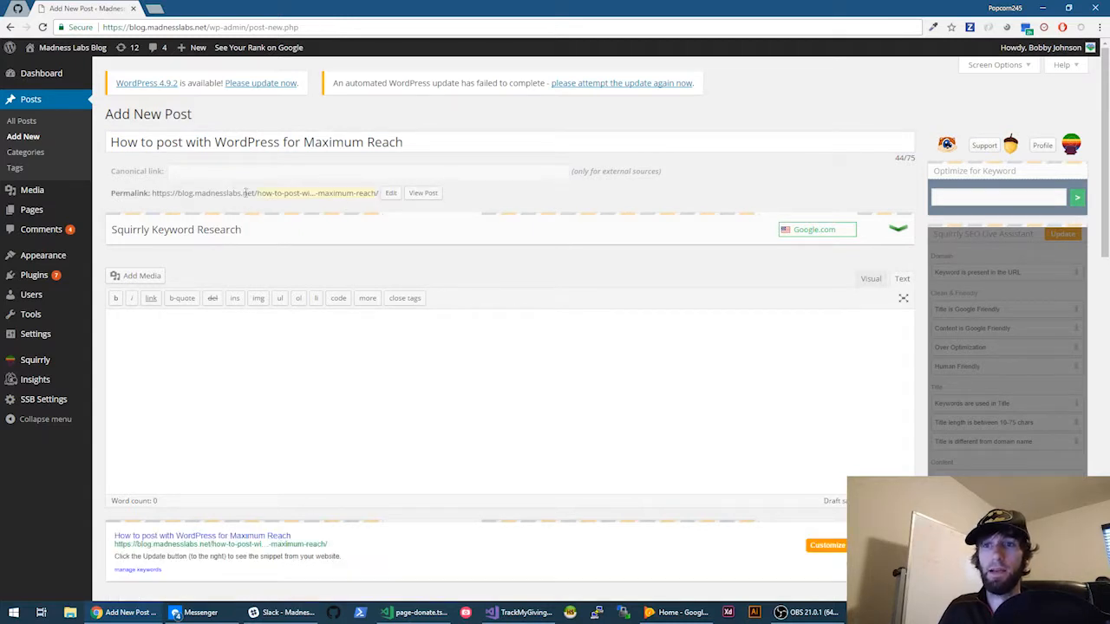
{"action": "left_click_drag", "start_coordinate": [149, 193], "coordinate": [349, 192]}
{"action": "left_click", "coordinate": [348, 193]}
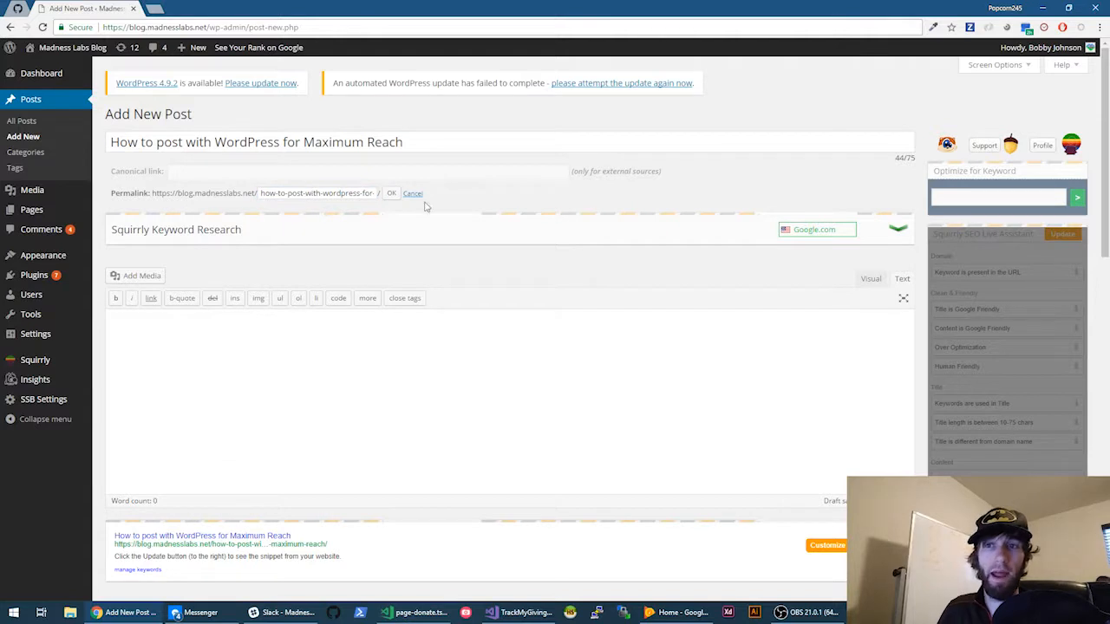
{"action": "left_click", "coordinate": [391, 194]}
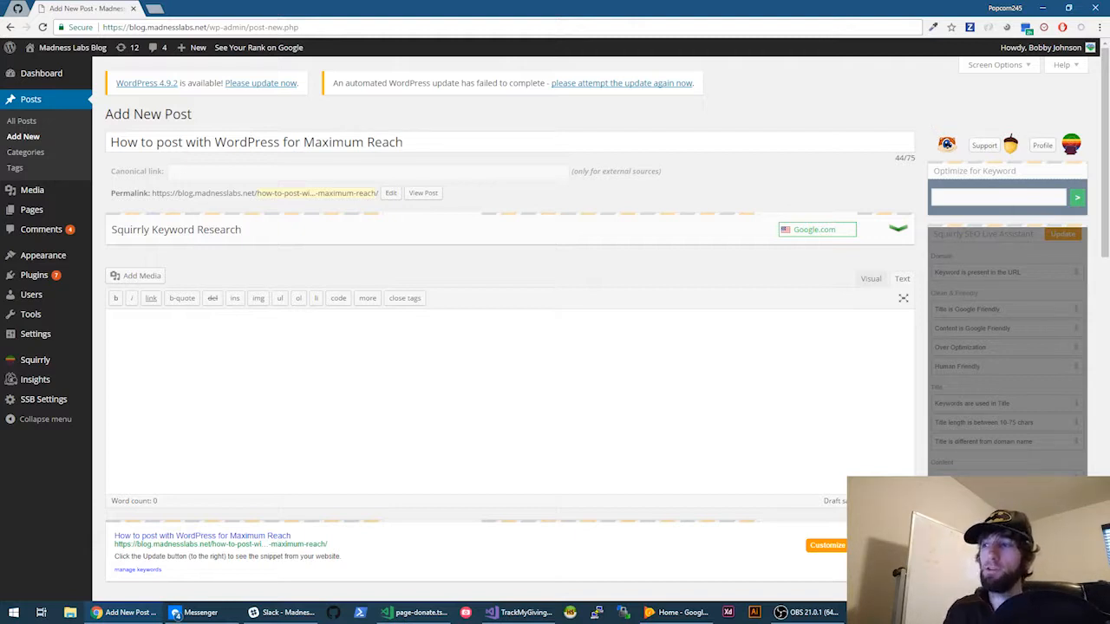
- Set Squirrly's focus keyword to 'wordpress posting', retitle the post 'Posting with WordPress for Maximum Reach', and run research
{"action": "left_click", "coordinate": [972, 197]}
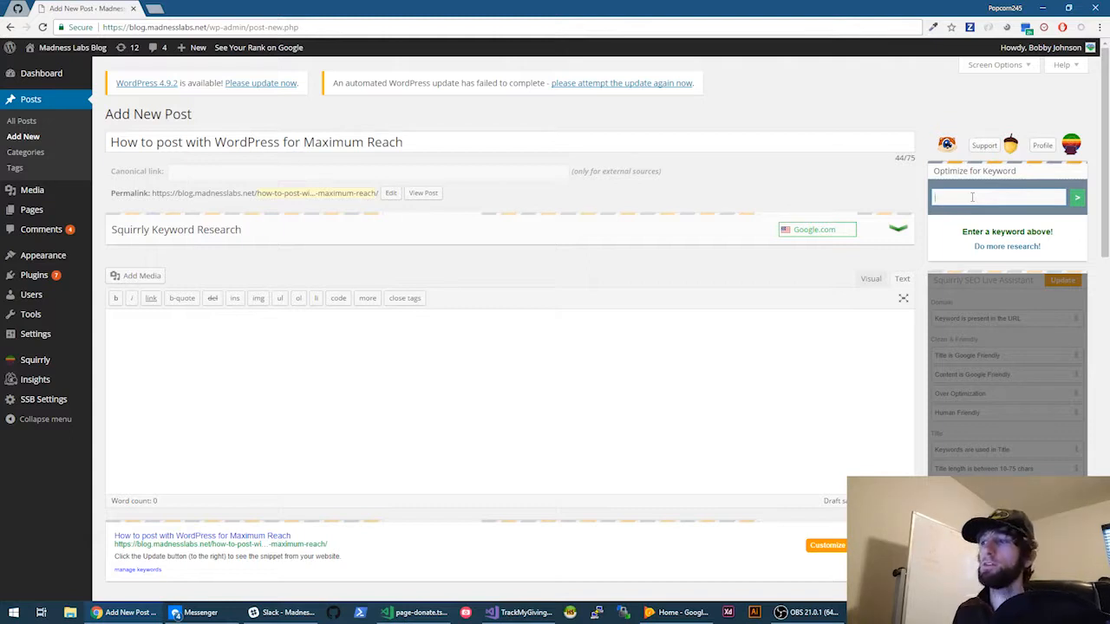
{"action": "type", "text": "wordp"}
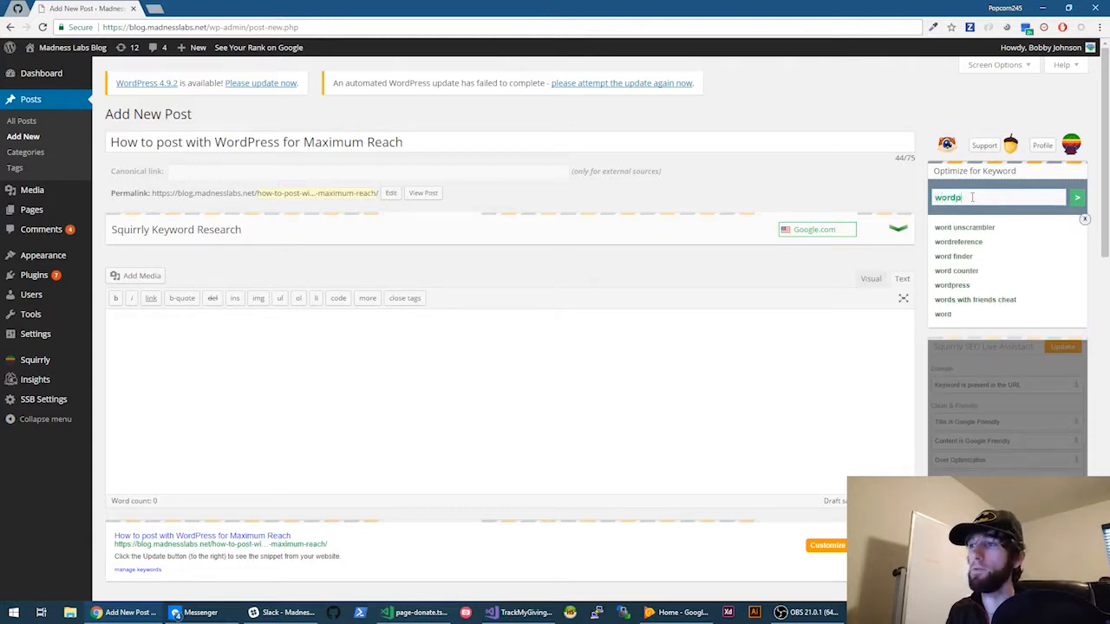
{"action": "type", "text": "ress posting"}
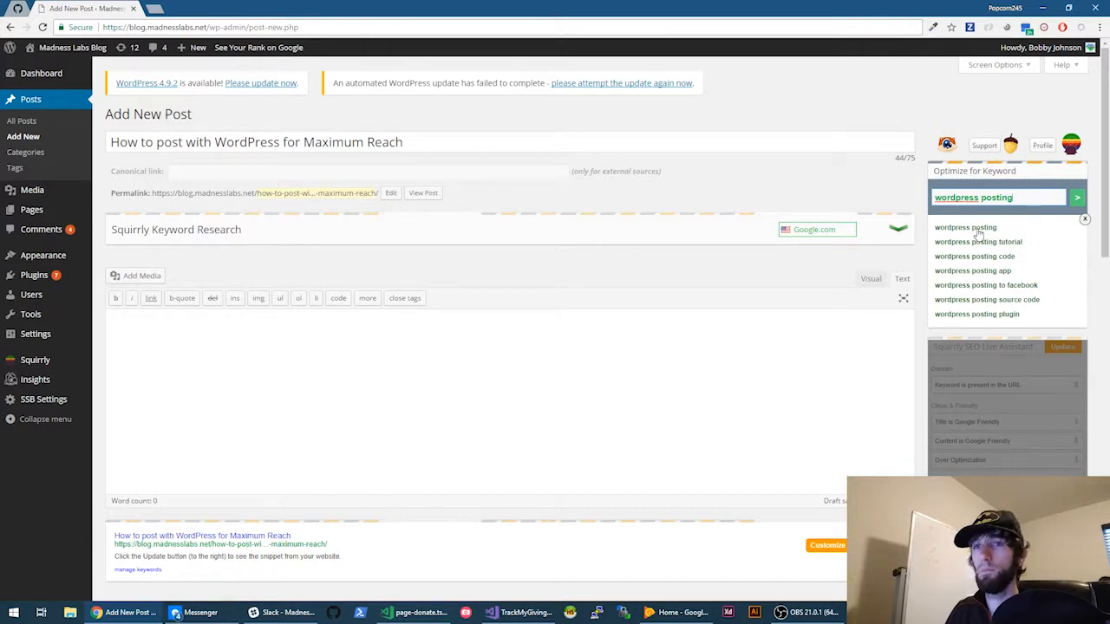
{"action": "left_click", "coordinate": [164, 143]}
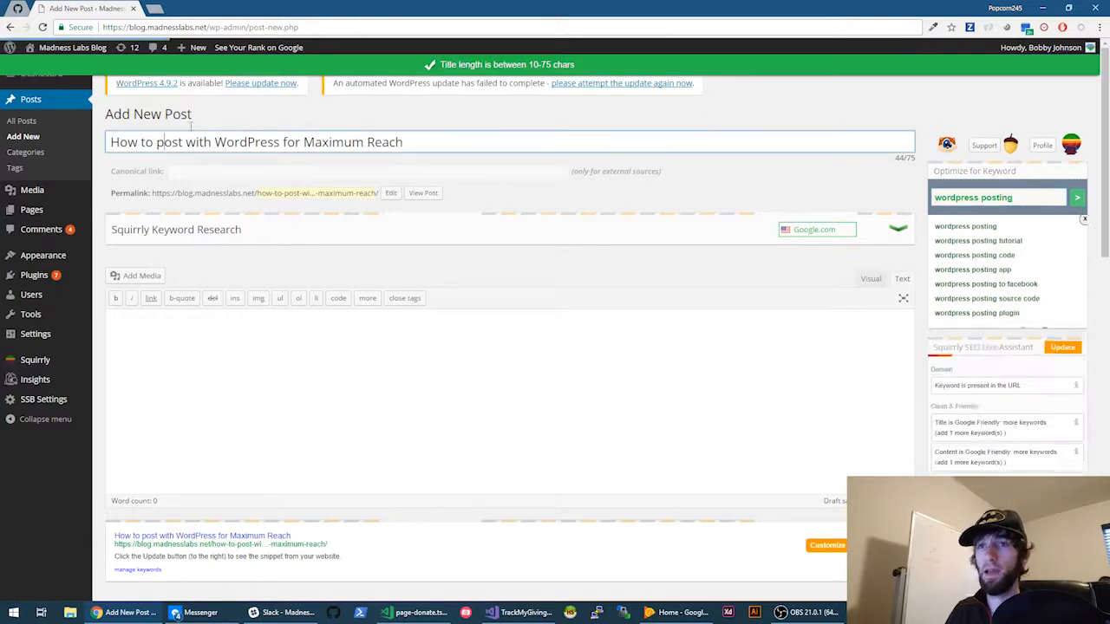
{"action": "key", "text": "BackSpace"}
{"action": "key", "text": "BackSpace"}
{"action": "key", "text": "BackSpace"}
{"action": "key", "text": "BackSpace"}
{"action": "key", "text": "BackSpace"}
{"action": "key", "text": "BackSpace"}
{"action": "key", "text": "BackSpace"}
{"action": "key", "text": "BackSpace"}
{"action": "type", "text": "P"}
{"action": "key", "text": "Right"}
{"action": "key", "text": "Right"}
{"action": "key", "text": "Right"}
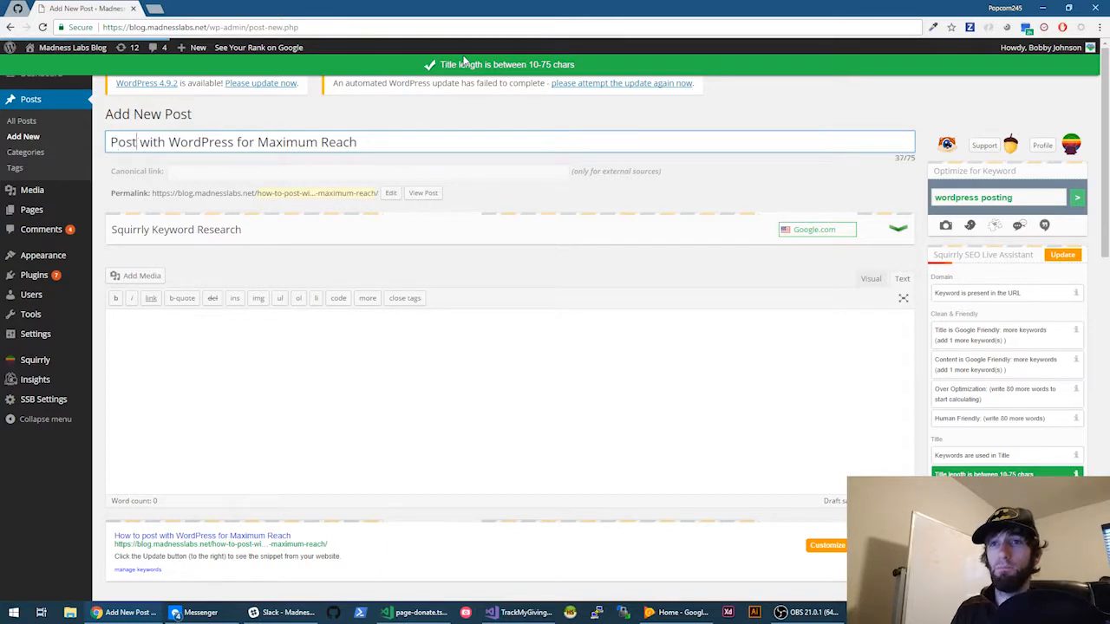
{"action": "type", "text": "ing"}
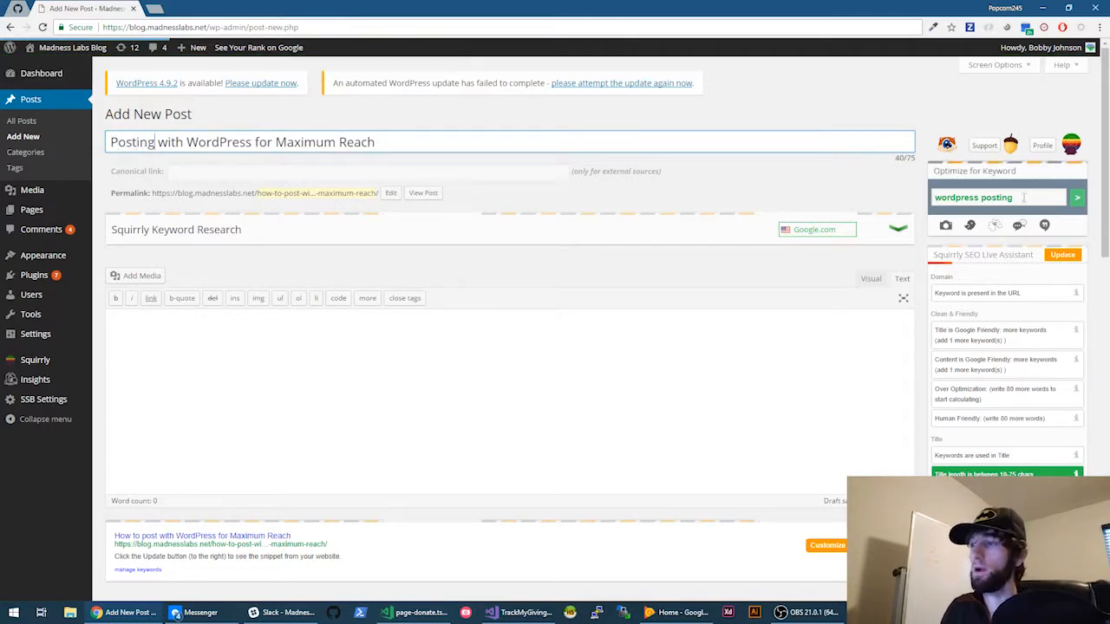
{"action": "left_click", "coordinate": [1027, 198]}
{"action": "key", "text": "Return"}
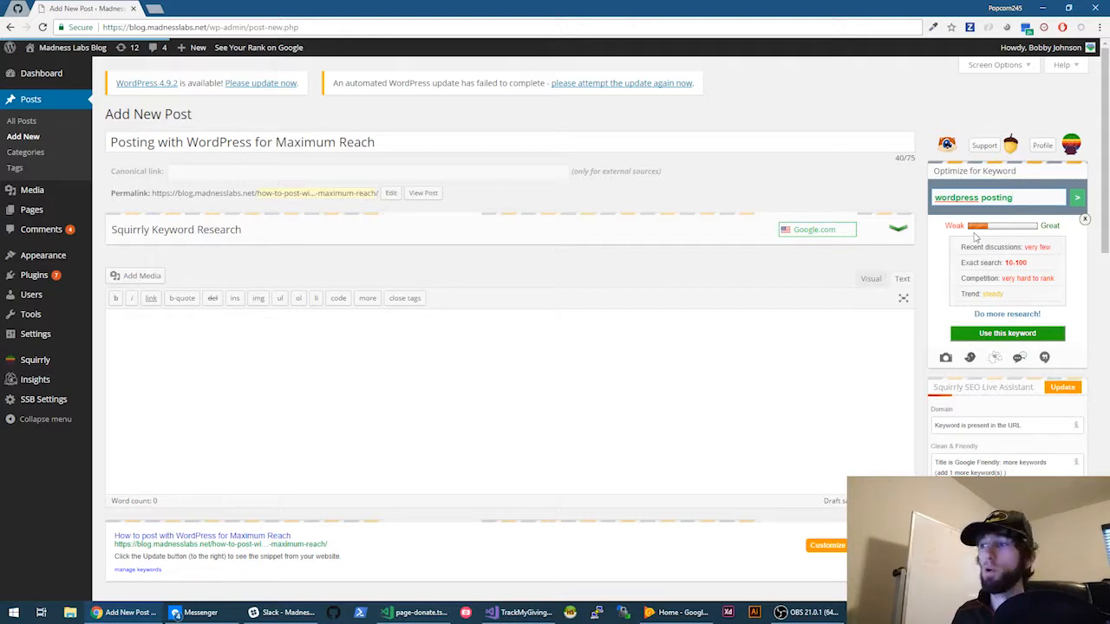
- Check the stats for 'wordpress': 450,000 exact searches and very hard to rank
{"action": "key", "text": "BackSpace"}
{"action": "key", "text": "BackSpace"}
{"action": "key", "text": "BackSpace"}
{"action": "key", "text": "BackSpace"}
{"action": "key", "text": "BackSpace"}
{"action": "key", "text": "BackSpace"}
{"action": "key", "text": "BackSpace"}
{"action": "key", "text": "BackSpace"}
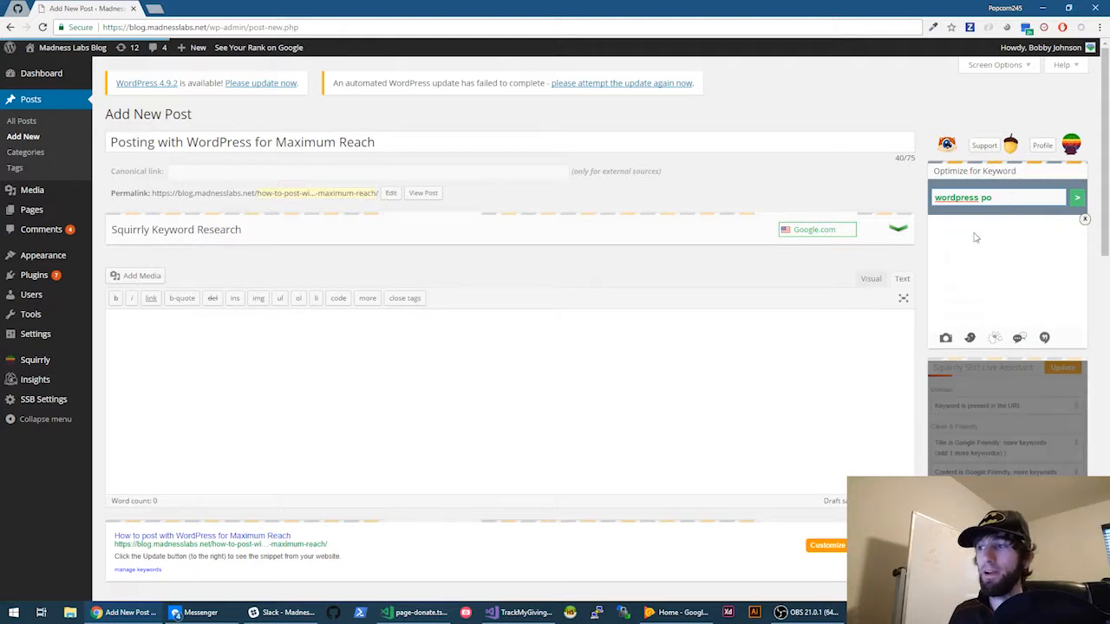
{"action": "left_click", "coordinate": [972, 231]}
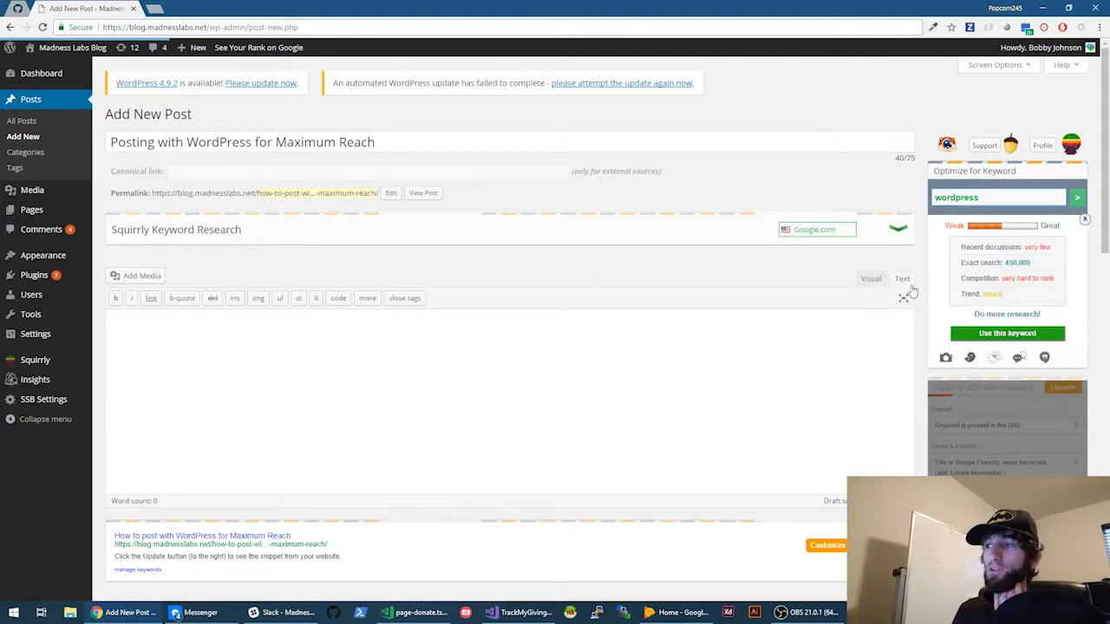
{"action": "left_click_drag", "start_coordinate": [1005, 263], "coordinate": [1029, 273]}
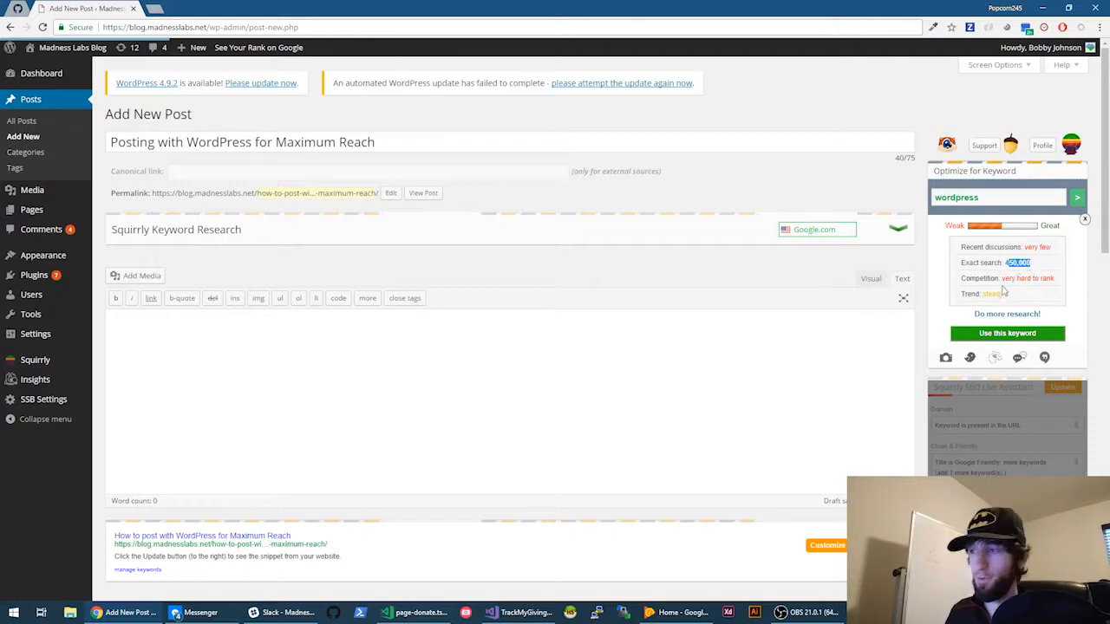
{"action": "left_click_drag", "start_coordinate": [999, 278], "coordinate": [1047, 280]}
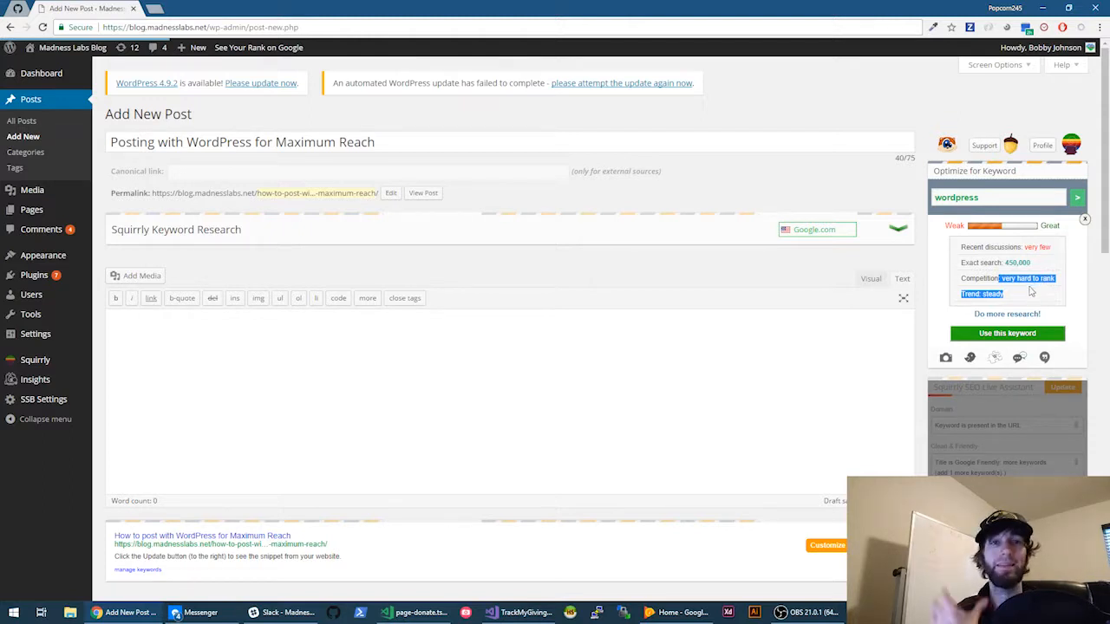
- Extend the keyword to 'wordpress posting' and pick its suggestion to see its research stats
{"action": "left_click", "coordinate": [1003, 197]}
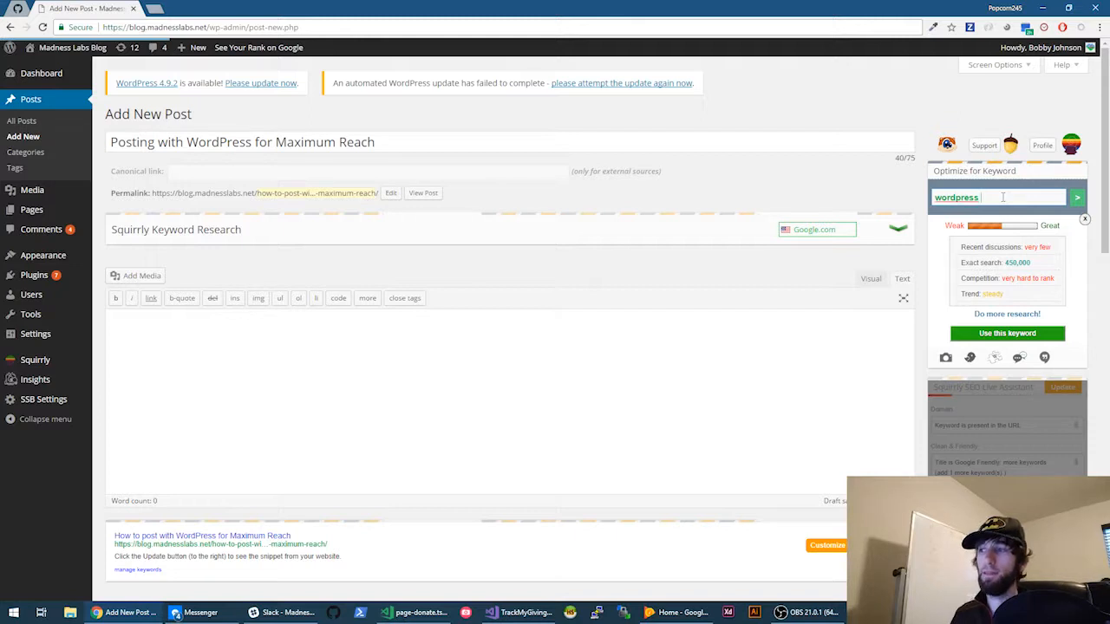
{"action": "type", "text": "posting"}
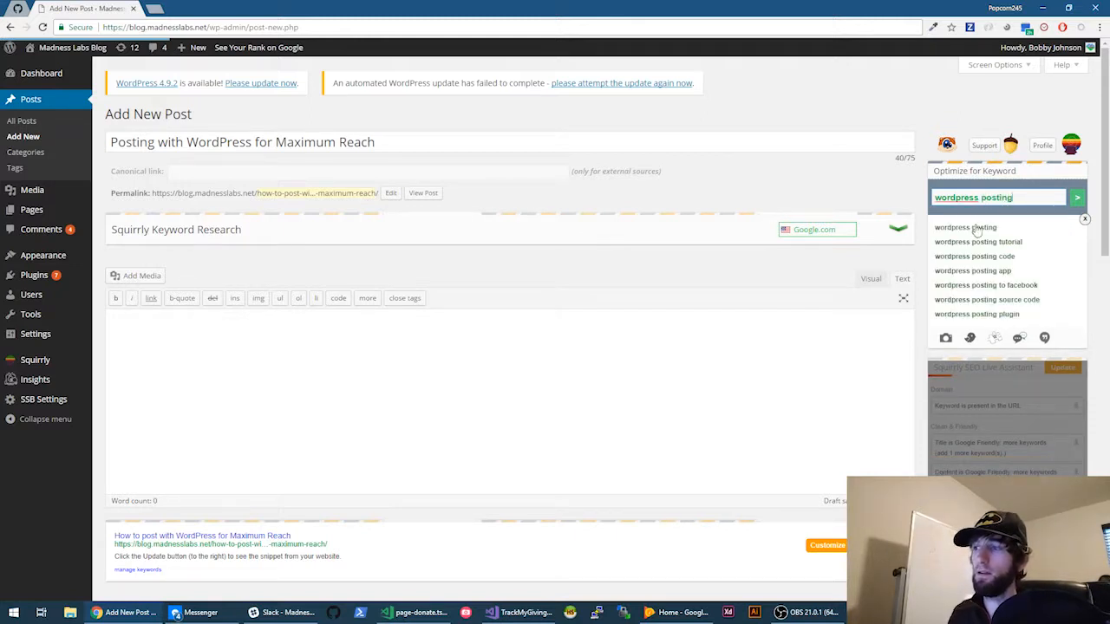
{"action": "left_click", "coordinate": [976, 227]}
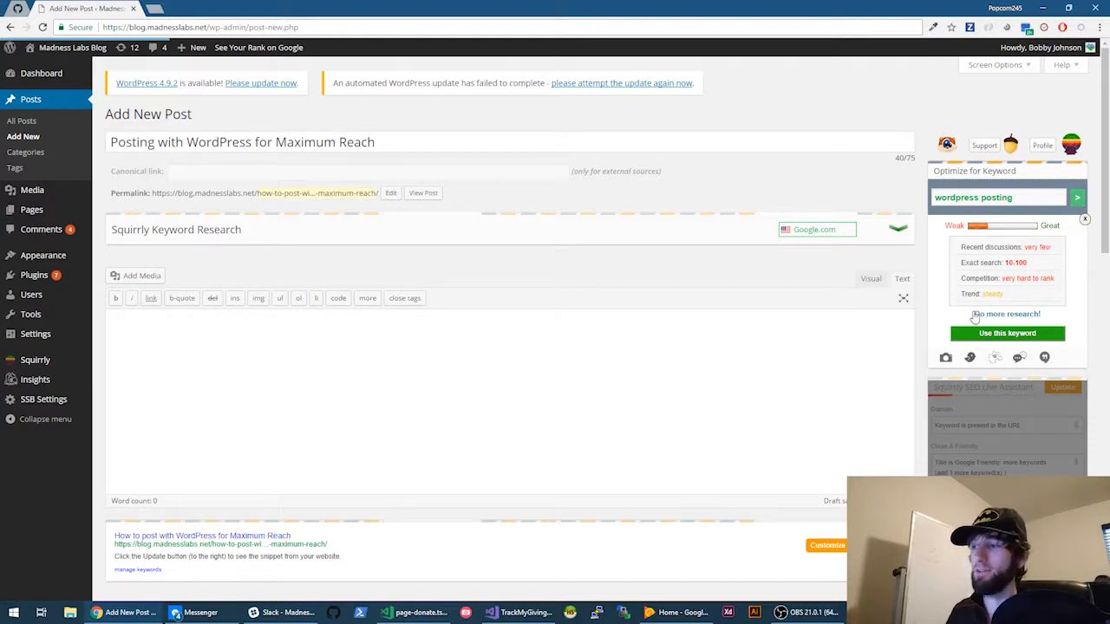
- Use 'wordpress posting' as the target keyword and review the suggested images and SEO Live Assistant
{"action": "left_click", "coordinate": [988, 335]}
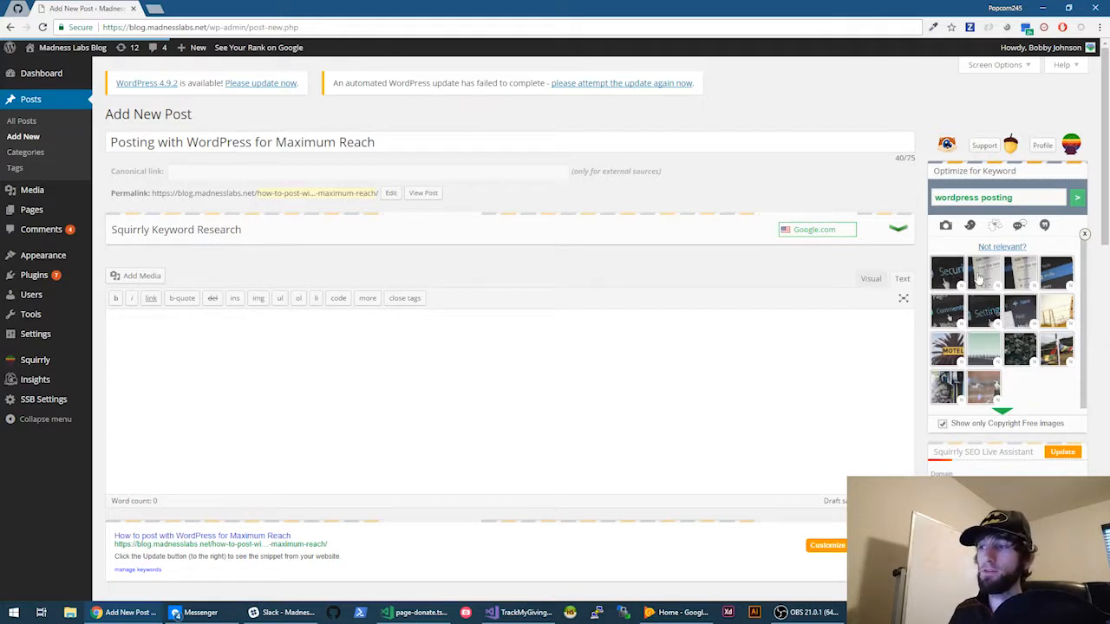
{"action": "scroll", "coordinate": [966, 329], "scroll_direction": "down", "scroll_amount": 1}
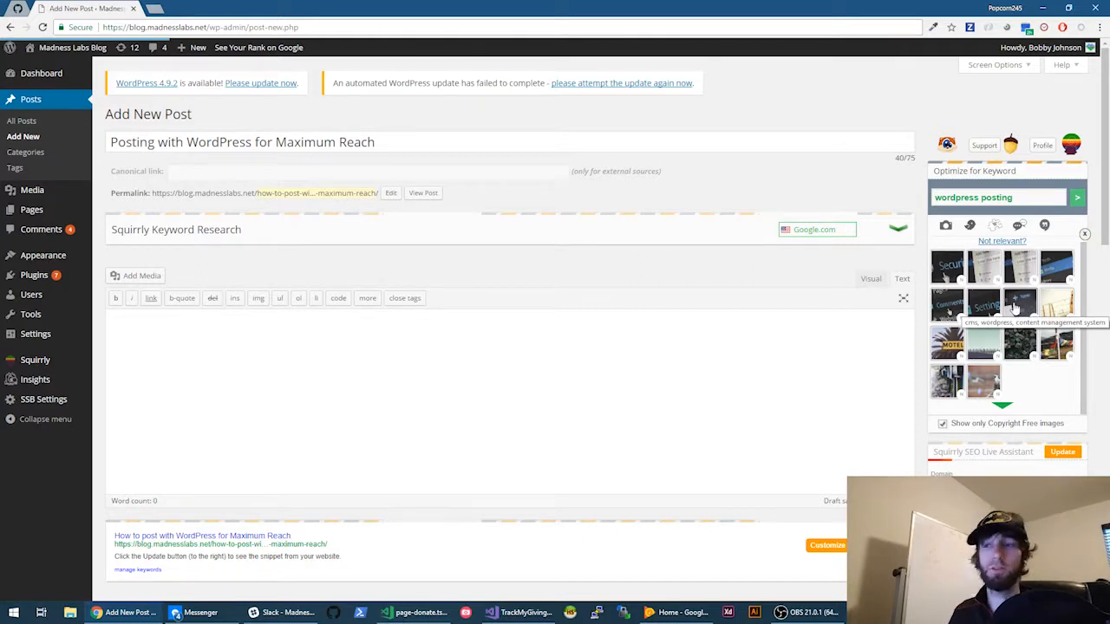
{"action": "scroll", "coordinate": [1014, 308], "scroll_direction": "down", "scroll_amount": 2}
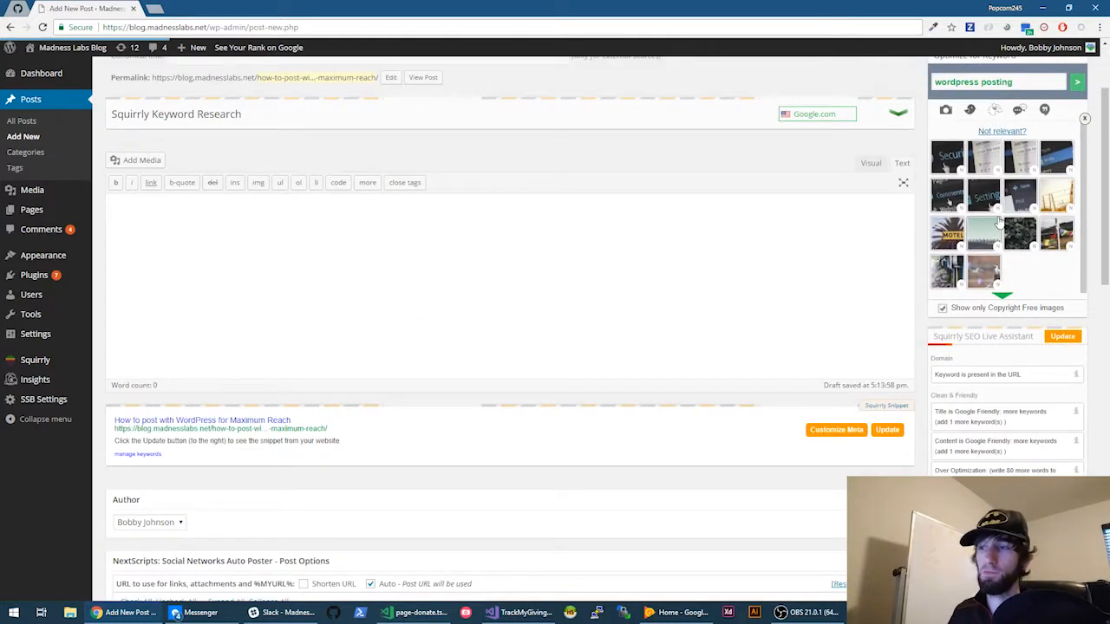
{"action": "scroll", "coordinate": [1000, 223], "scroll_direction": "up", "scroll_amount": 2}
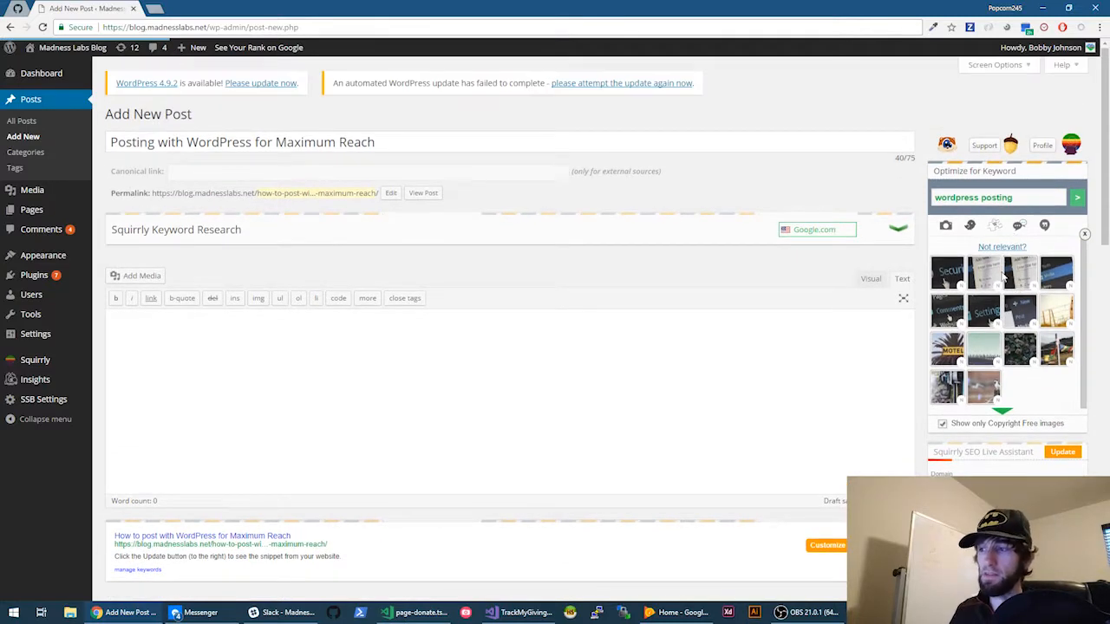
{"action": "scroll", "coordinate": [992, 224], "scroll_direction": "down", "scroll_amount": 2}
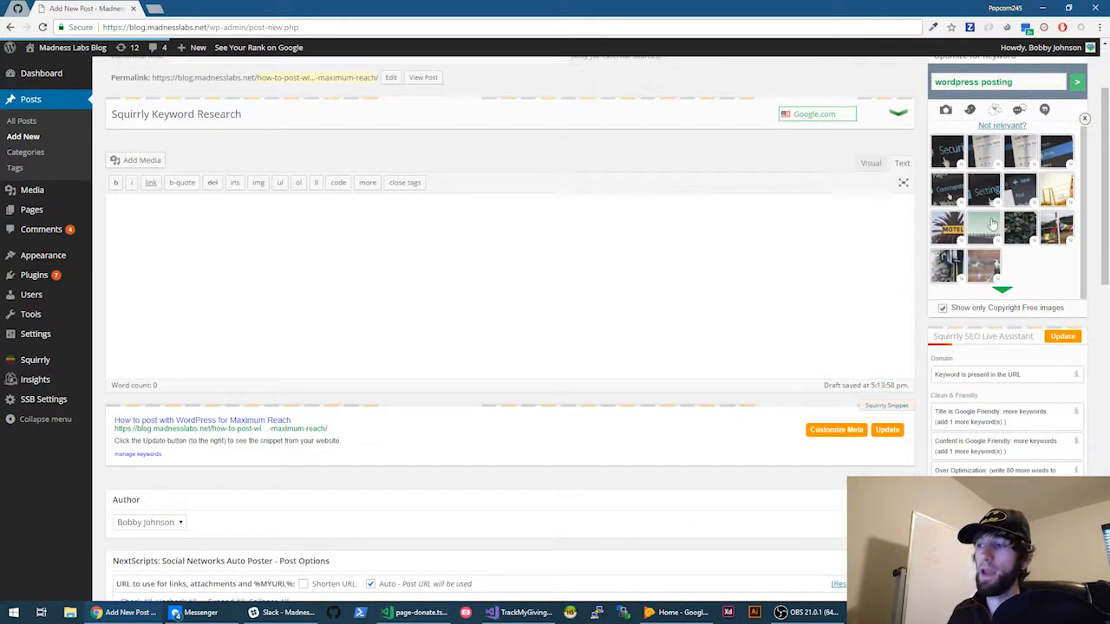
{"action": "scroll", "coordinate": [995, 260], "scroll_direction": "down", "scroll_amount": 3}
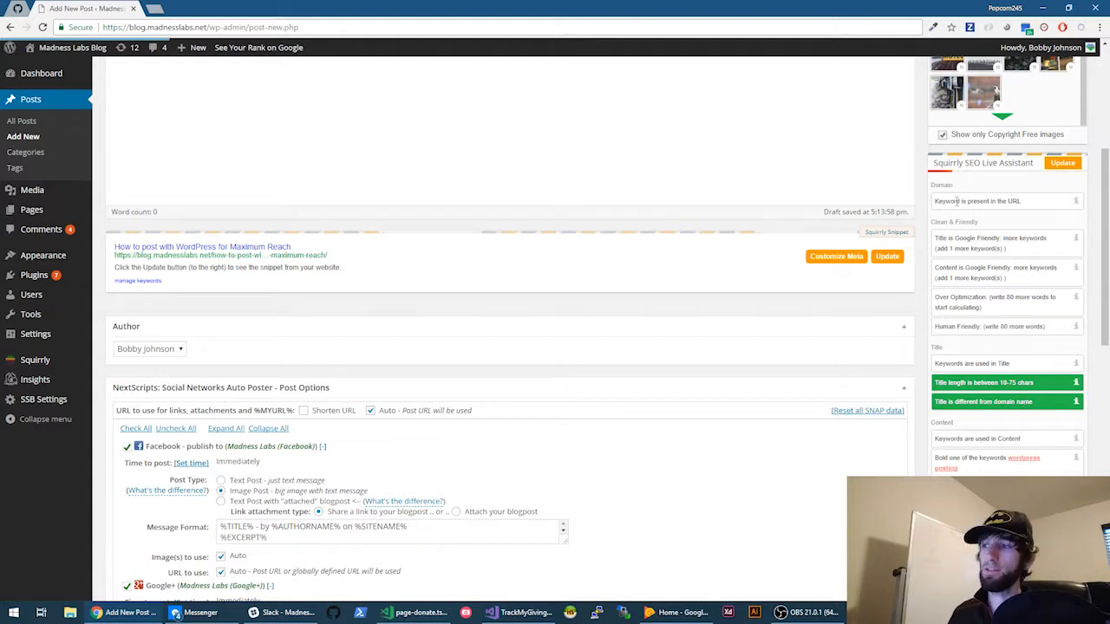
- Return to the top and make the 'how-to-post-with-wordpress…' permalink slug editable
{"action": "scroll", "coordinate": [959, 182], "scroll_direction": "up", "scroll_amount": 2}
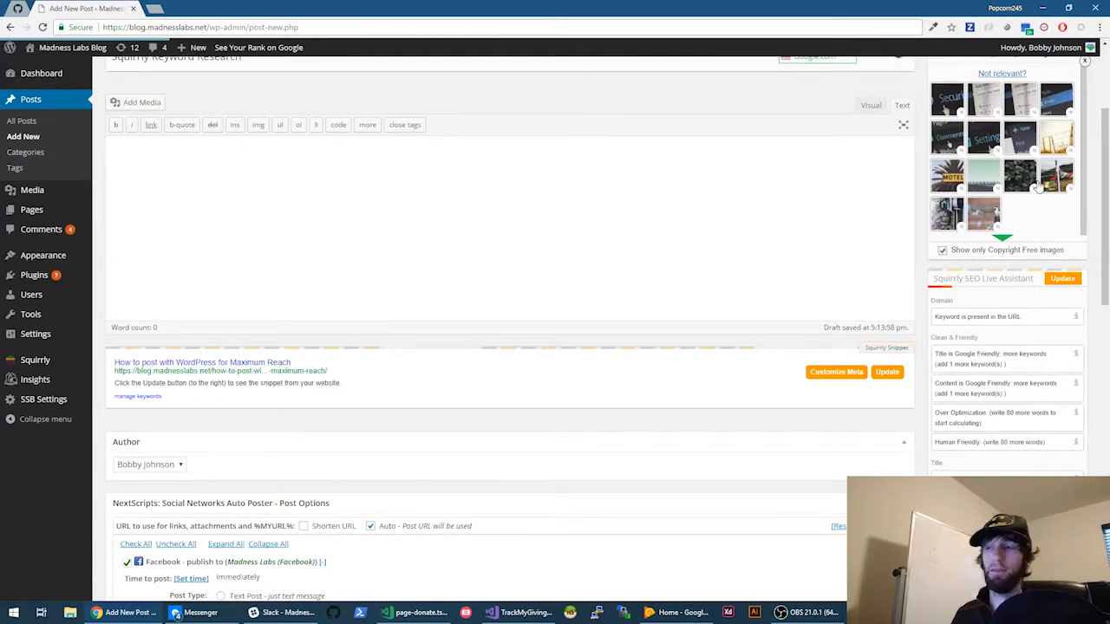
{"action": "scroll", "coordinate": [909, 292], "scroll_direction": "up", "scroll_amount": 2}
{"action": "scroll", "coordinate": [959, 297], "scroll_direction": "down", "scroll_amount": 2}
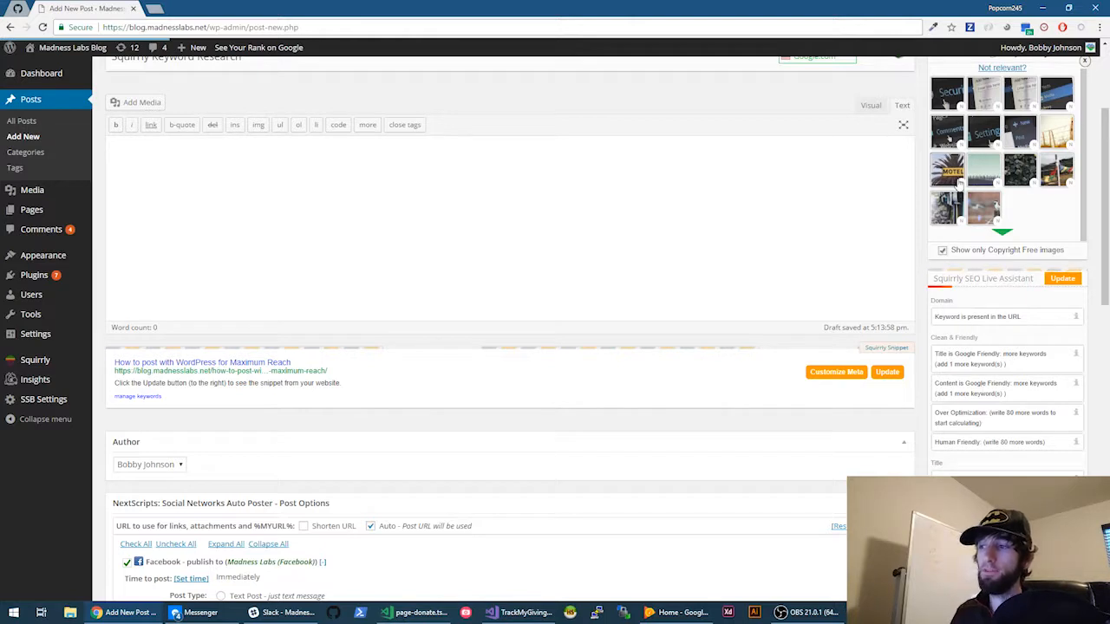
{"action": "scroll", "coordinate": [962, 305], "scroll_direction": "down", "scroll_amount": 1}
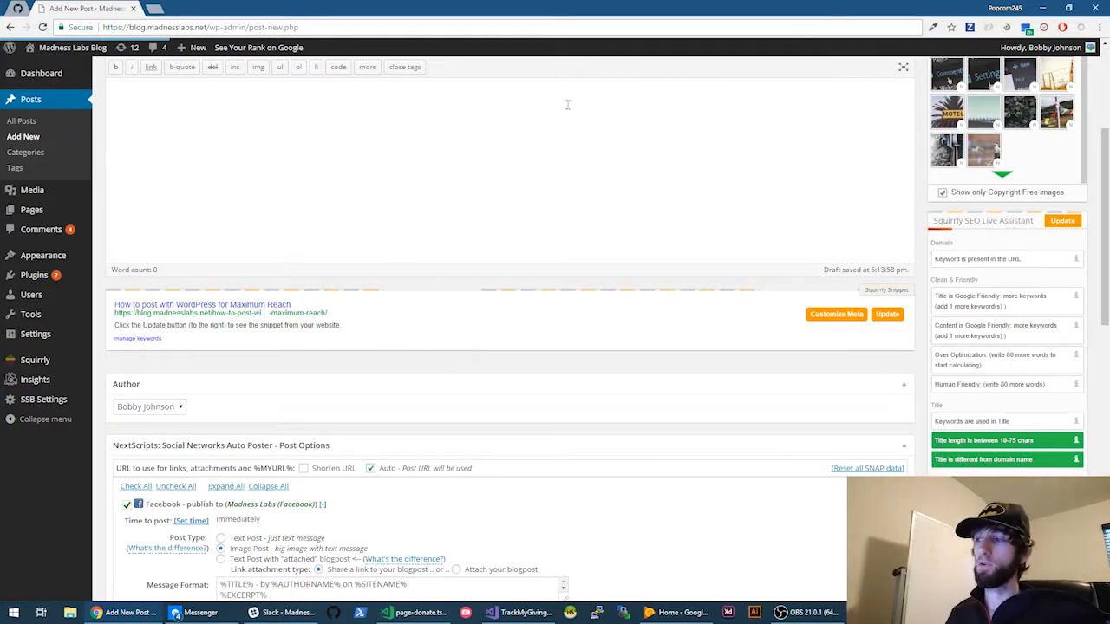
{"action": "scroll", "coordinate": [567, 104], "scroll_direction": "up", "scroll_amount": 3}
{"action": "left_click", "coordinate": [345, 192]}
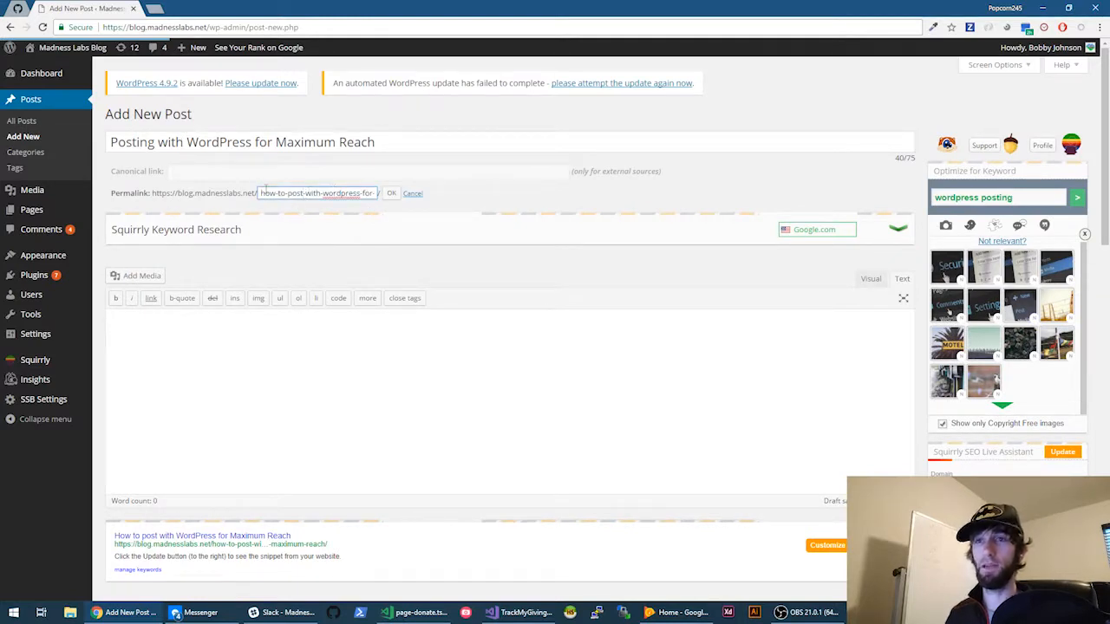
- Replace 'how-to-post' with 'posting' in the permalink slug and save it
{"action": "left_click", "coordinate": [303, 194]}
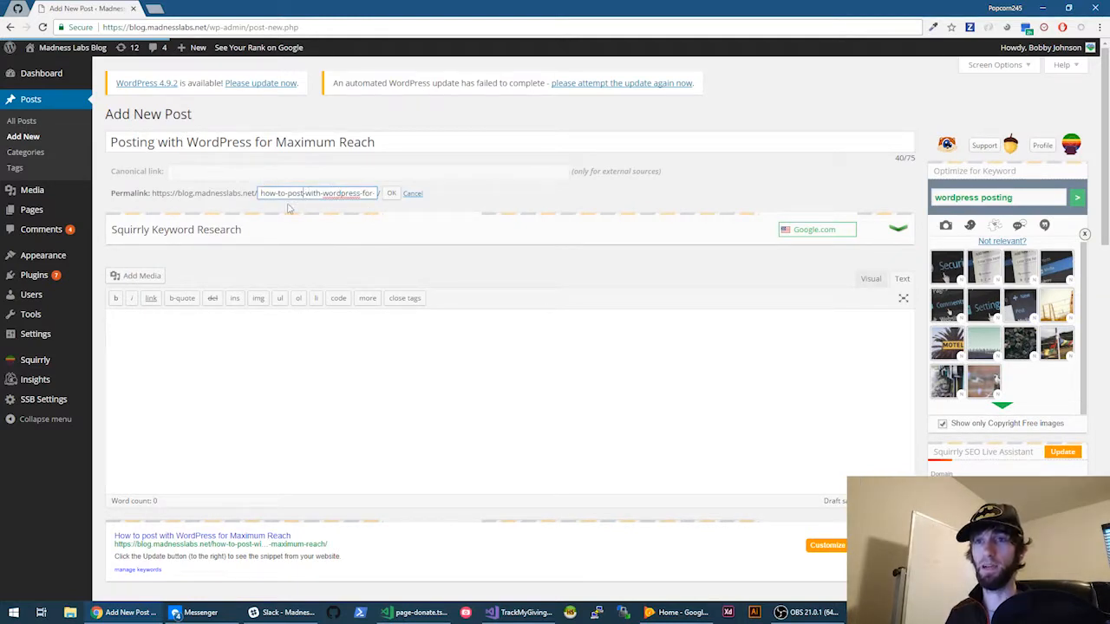
{"action": "left_click_drag", "start_coordinate": [301, 193], "coordinate": [199, 206]}
{"action": "key", "text": "BackSpace"}
{"action": "type", "text": "po"}
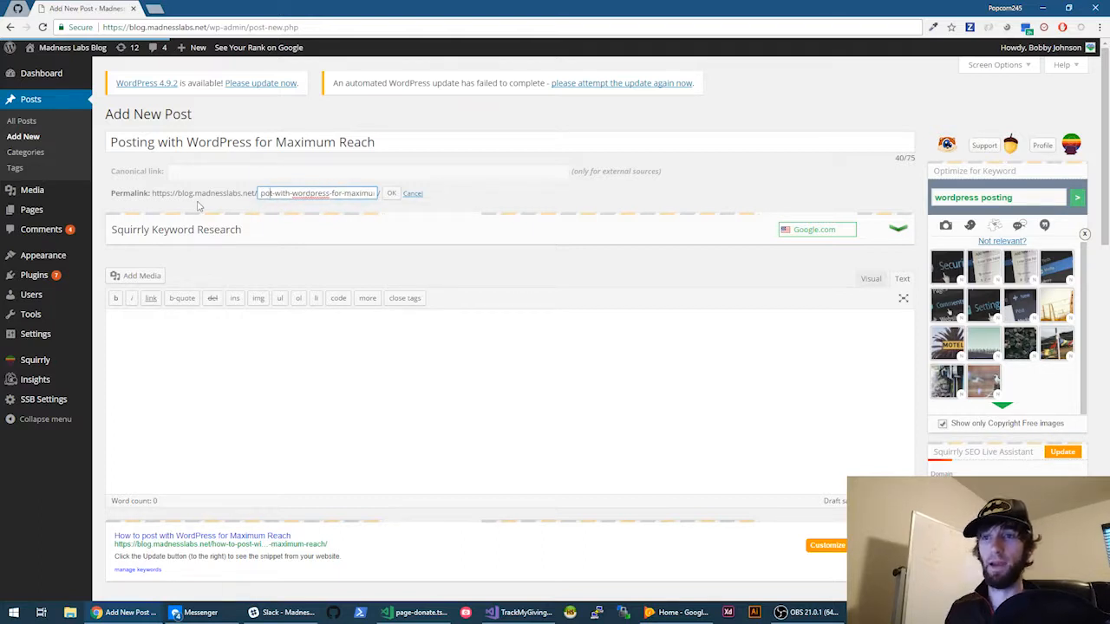
{"action": "type", "text": "st"}
{"action": "key", "text": "Delete"}
{"action": "type", "text": "ing"}
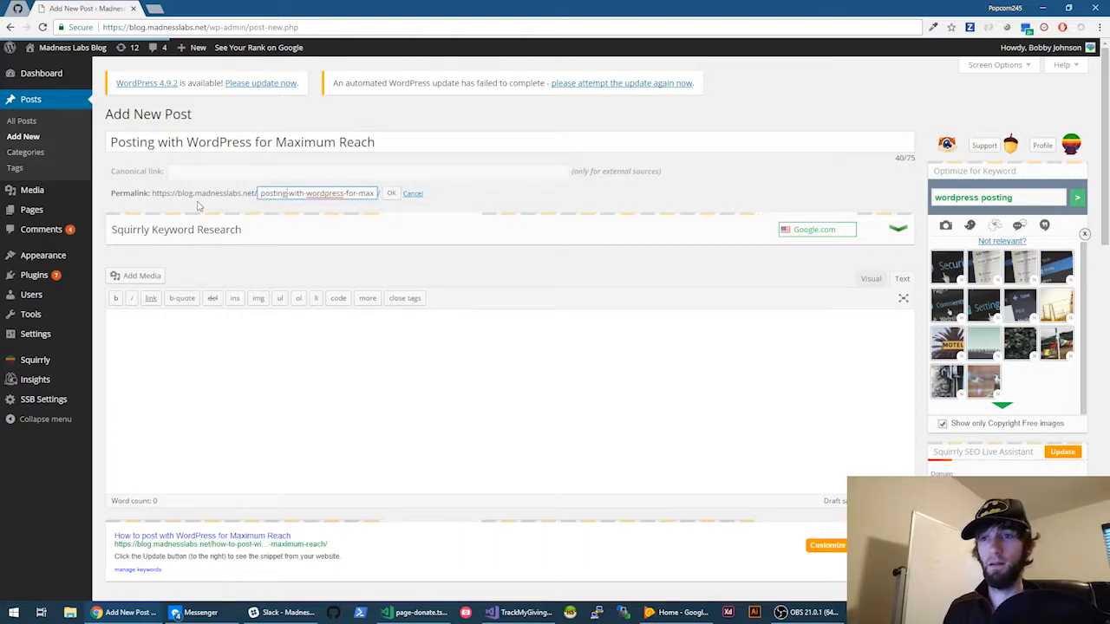
{"action": "left_click", "coordinate": [391, 193]}
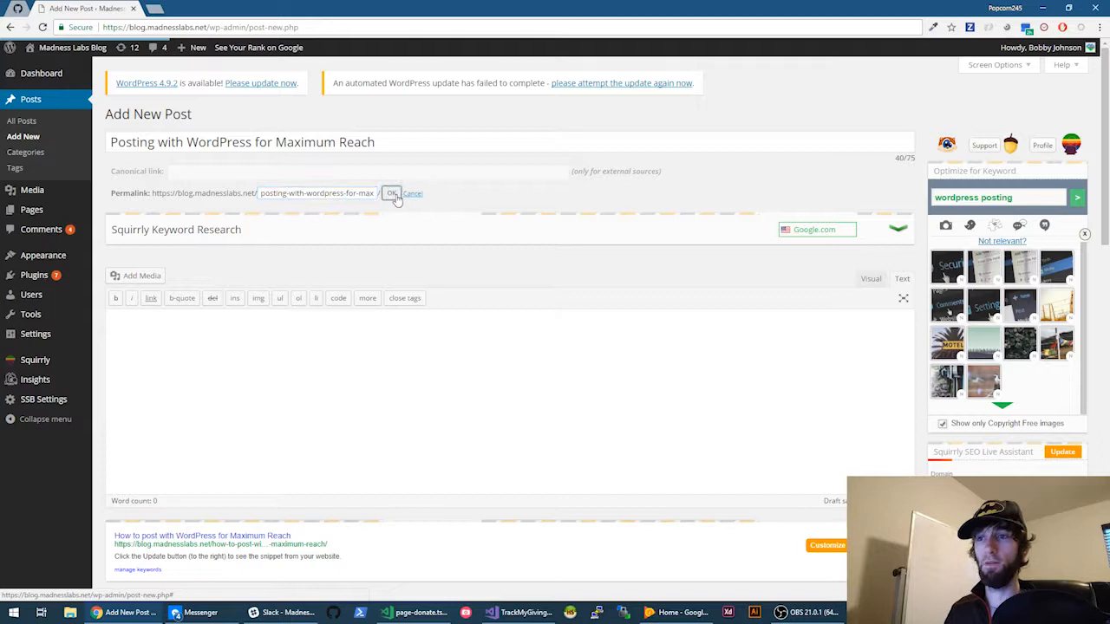
- Reopen the 'posting-with-wordpress…-maximum-reach' slug and confirm it unchanged, leaving the caret in the body
{"action": "left_click", "coordinate": [385, 139]}
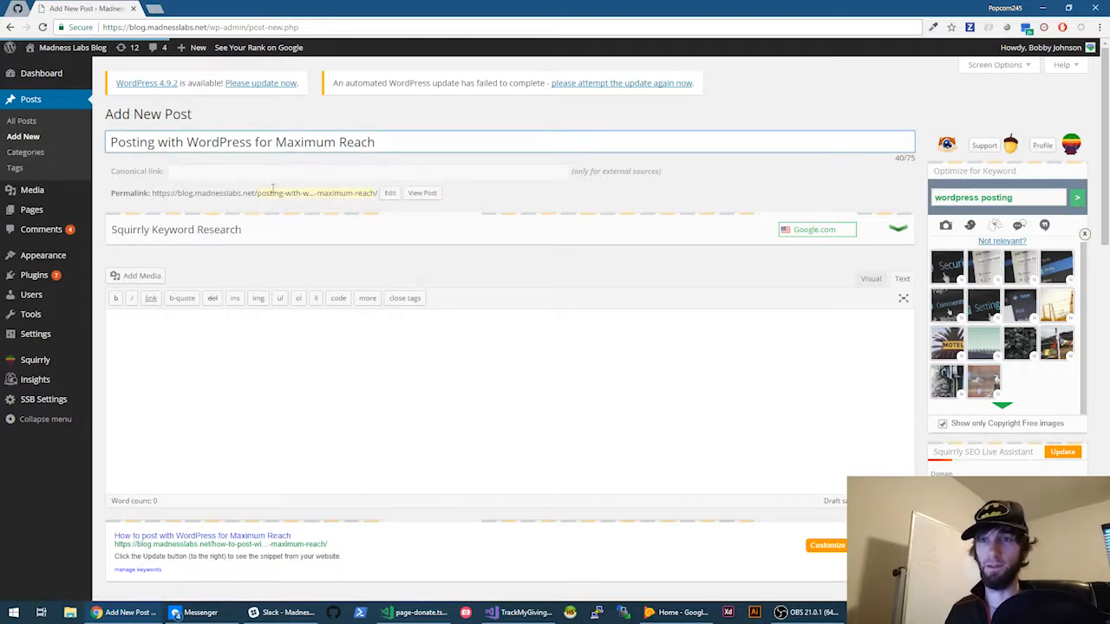
{"action": "scroll", "coordinate": [742, 406], "scroll_direction": "down", "scroll_amount": 1}
{"action": "scroll", "coordinate": [742, 406], "scroll_direction": "down", "scroll_amount": 1}
{"action": "left_click", "coordinate": [677, 262]}
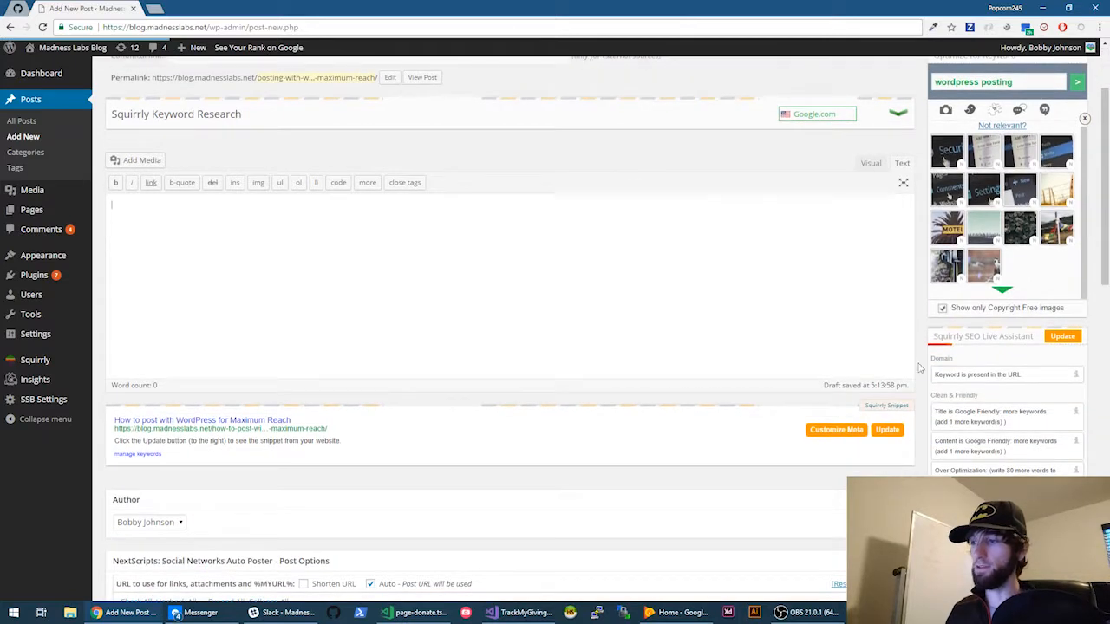
{"action": "mouse_move", "coordinate": [1076, 380]}
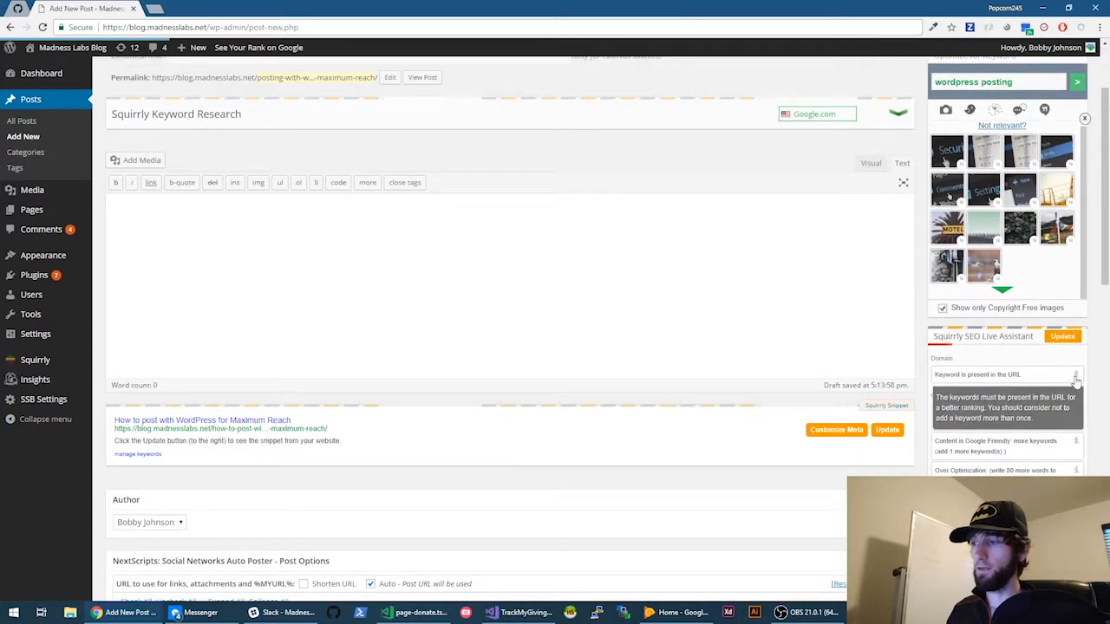
{"action": "scroll", "coordinate": [1000, 394], "scroll_direction": "up", "scroll_amount": 1}
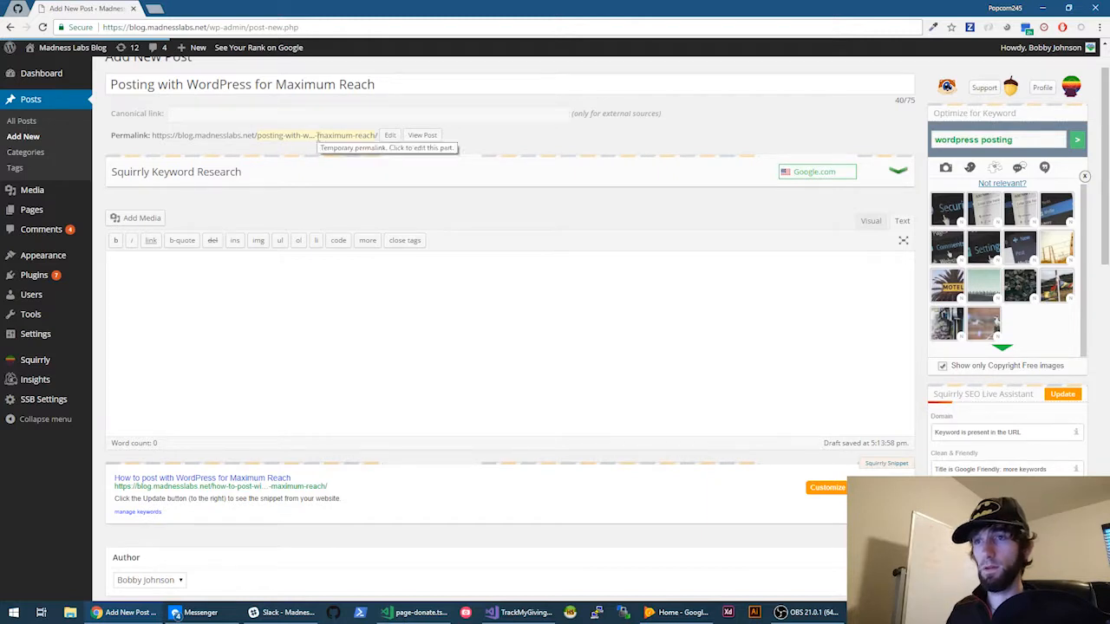
{"action": "left_click", "coordinate": [317, 135]}
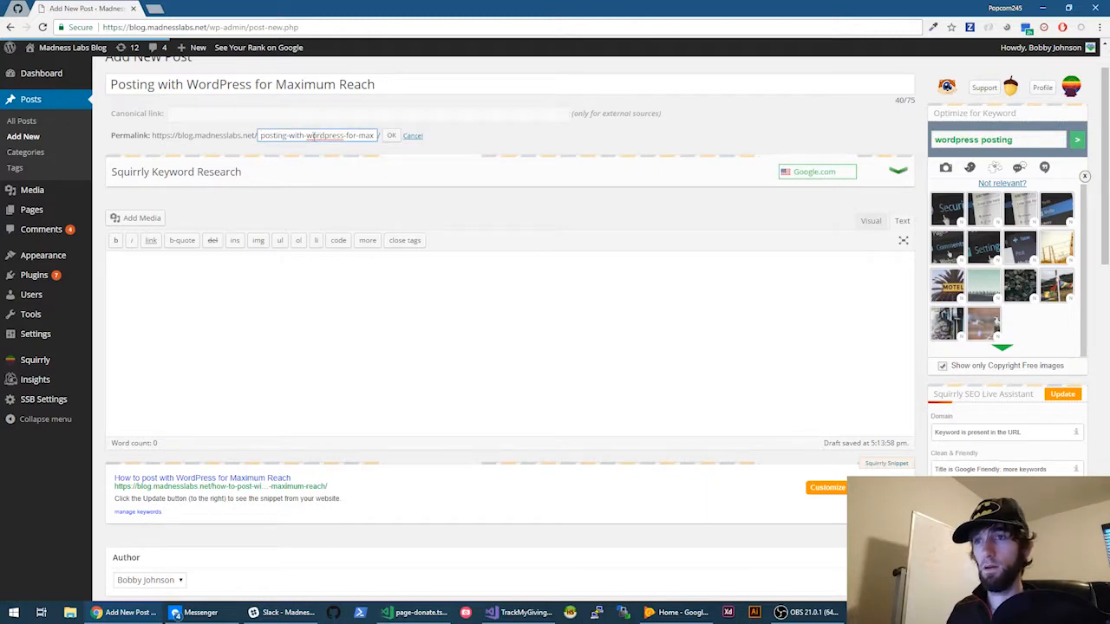
{"action": "left_click", "coordinate": [391, 135]}
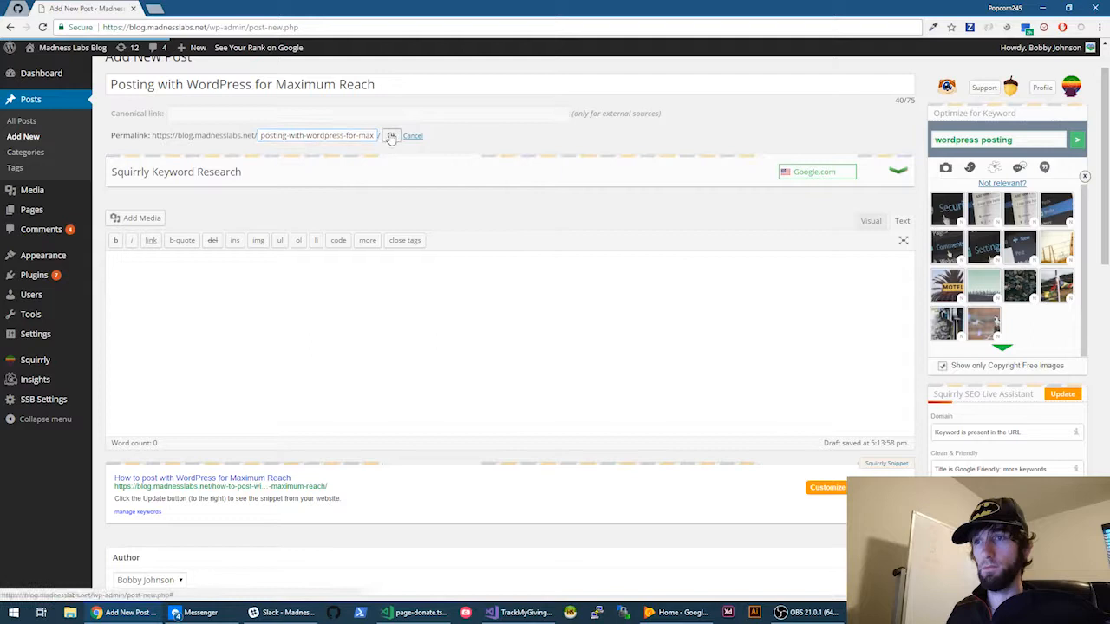
{"action": "left_click", "coordinate": [416, 325]}
{"action": "scroll", "coordinate": [792, 347], "scroll_direction": "down", "scroll_amount": 2}
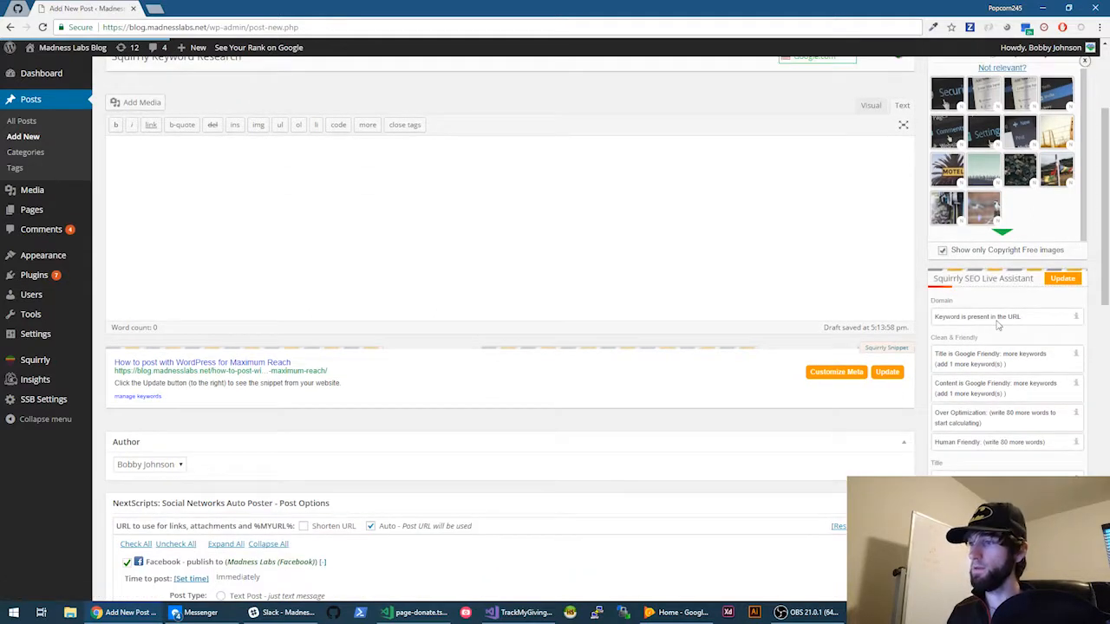
{"action": "left_click", "coordinate": [1049, 281]}
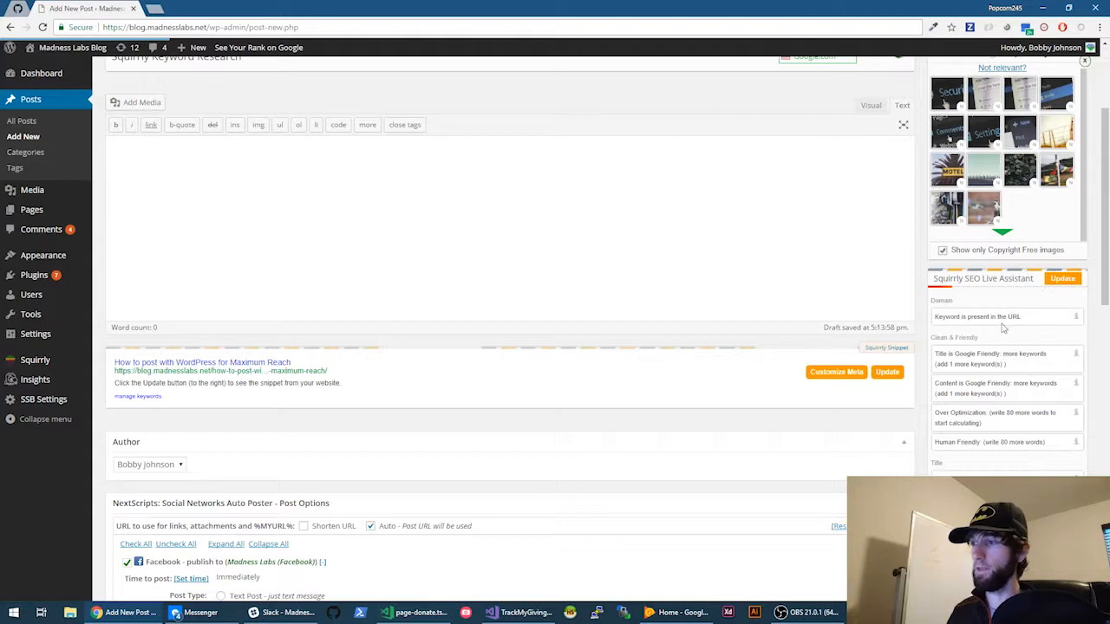
{"action": "scroll", "coordinate": [501, 286], "scroll_direction": "up", "scroll_amount": 3}
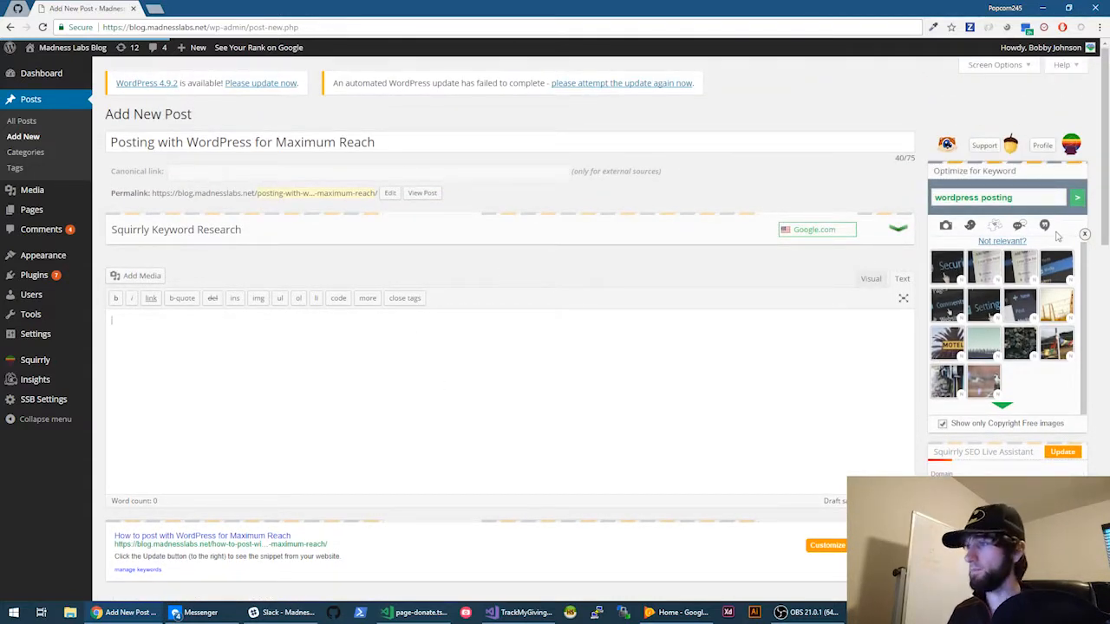
{"action": "scroll", "coordinate": [773, 423], "scroll_direction": "down", "scroll_amount": 2}
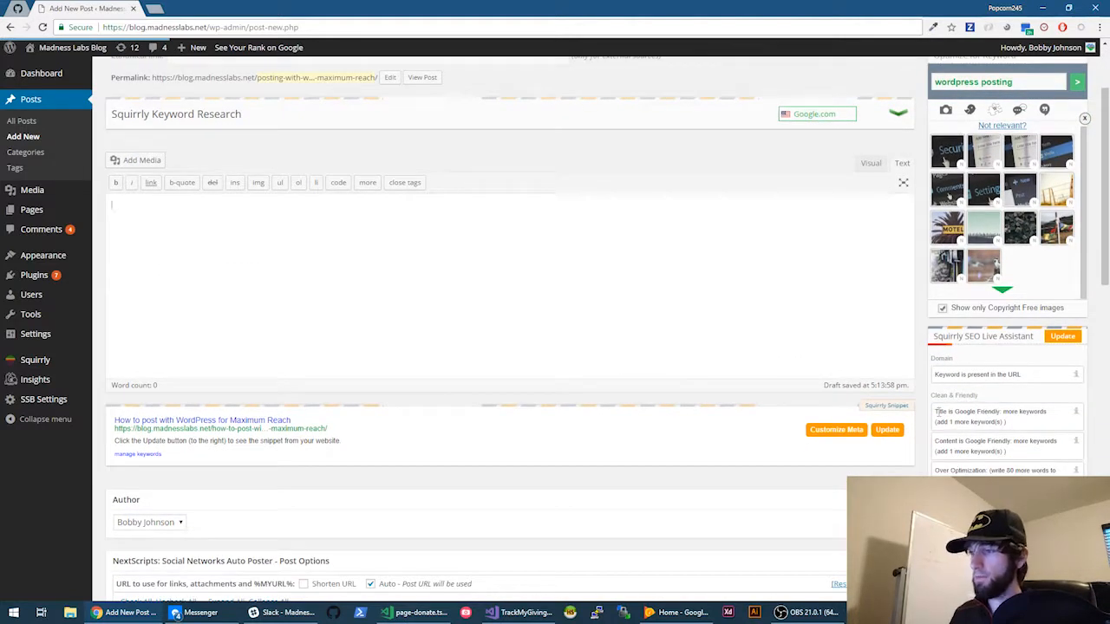
{"action": "left_click_drag", "start_coordinate": [936, 412], "coordinate": [1045, 411]}
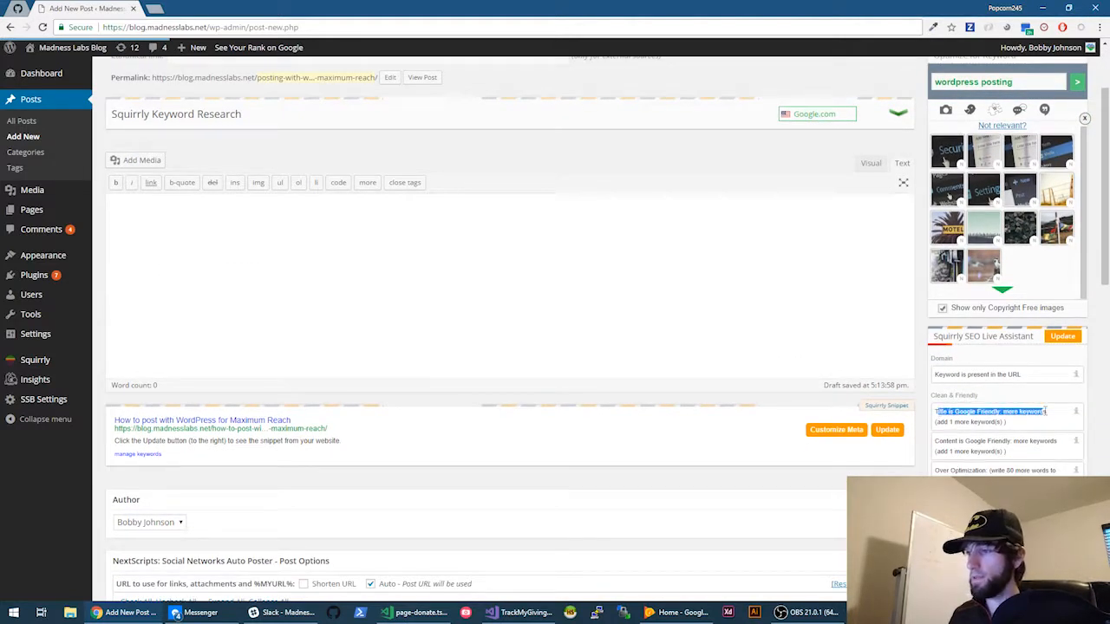
{"action": "left_click", "coordinate": [1031, 413]}
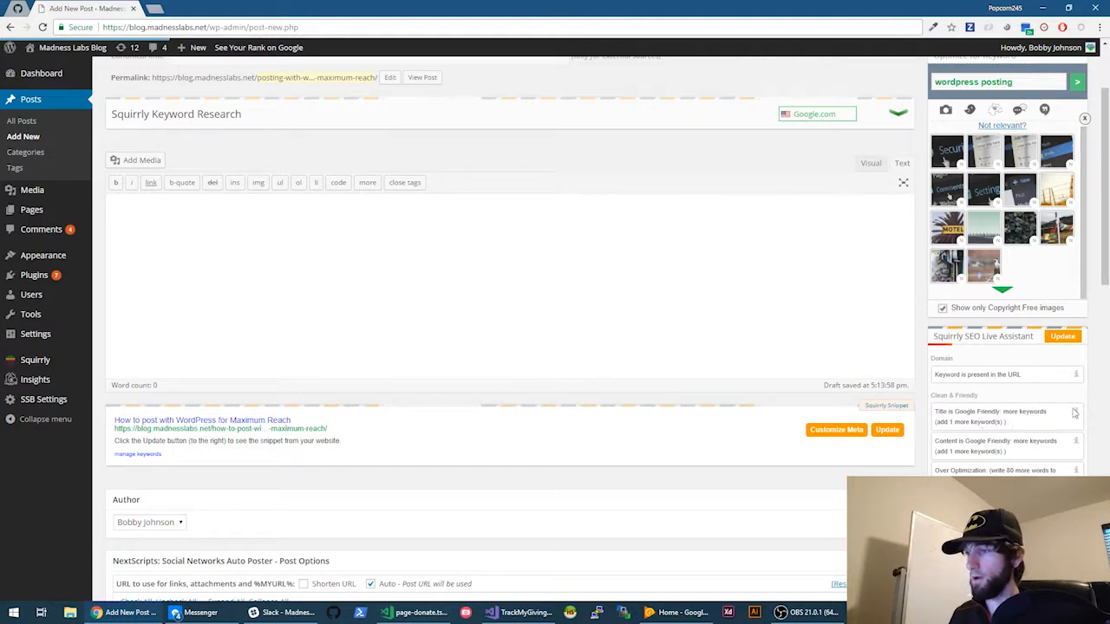
{"action": "scroll", "coordinate": [936, 414], "scroll_direction": "down", "scroll_amount": 1}
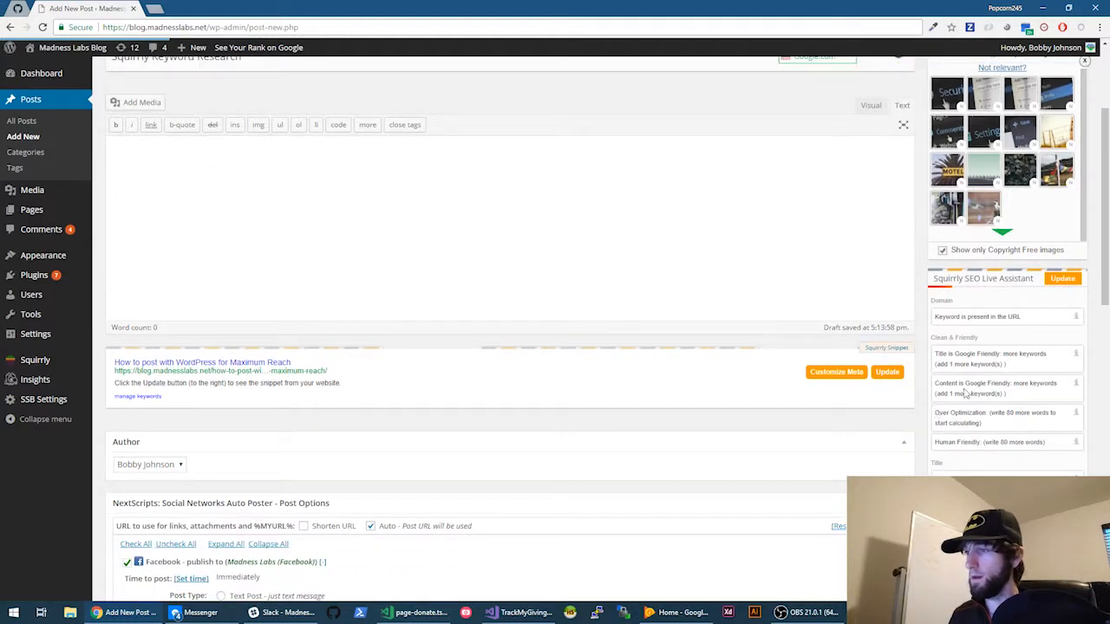
{"action": "left_click_drag", "start_coordinate": [975, 383], "coordinate": [1052, 384]}
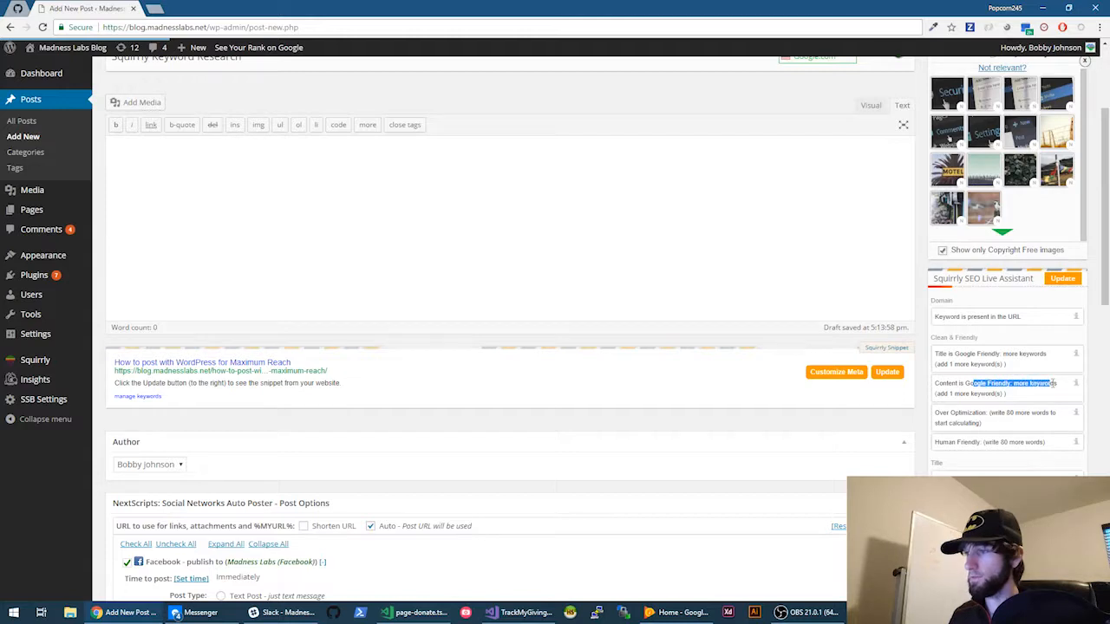
{"action": "left_click_drag", "start_coordinate": [977, 413], "coordinate": [1054, 412]}
{"action": "left_click", "coordinate": [991, 431]}
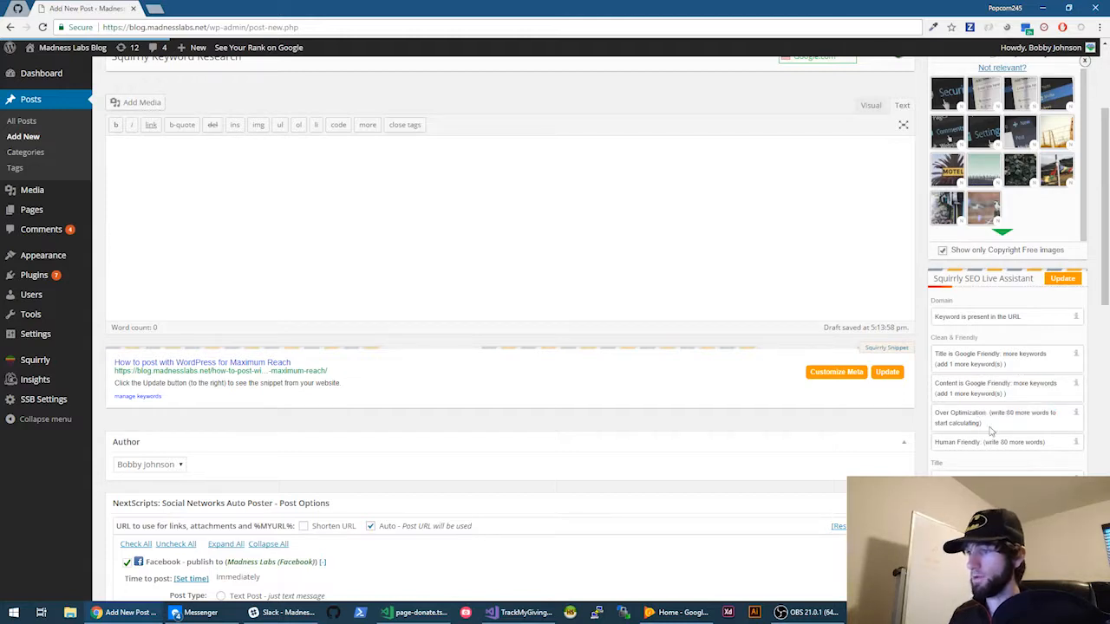
{"action": "left_click_drag", "start_coordinate": [971, 442], "coordinate": [1050, 442]}
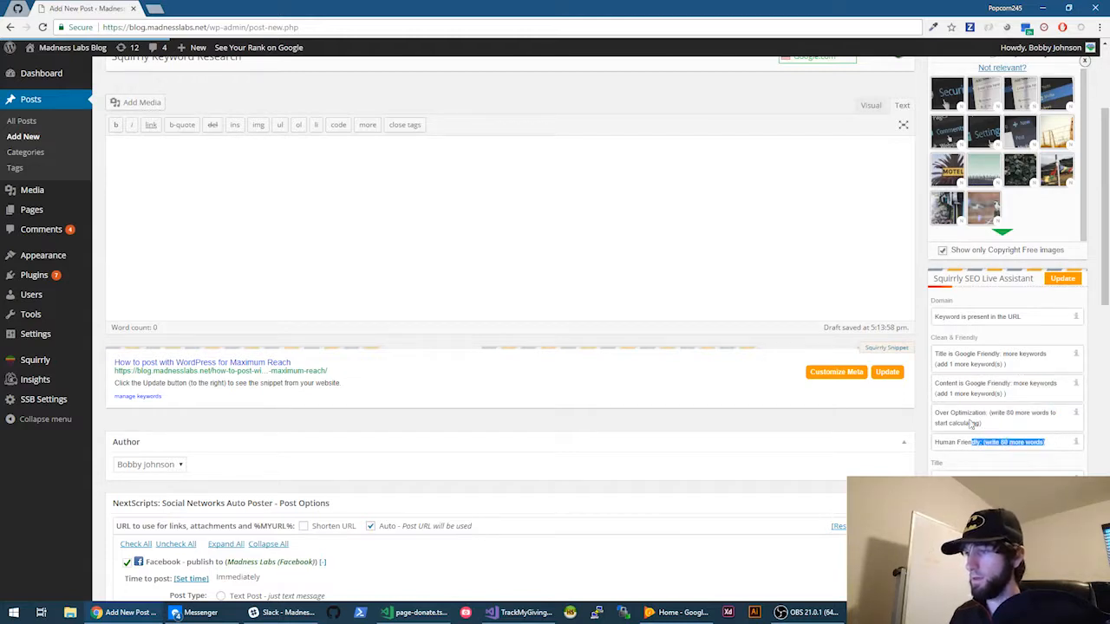
{"action": "left_click", "coordinate": [466, 167]}
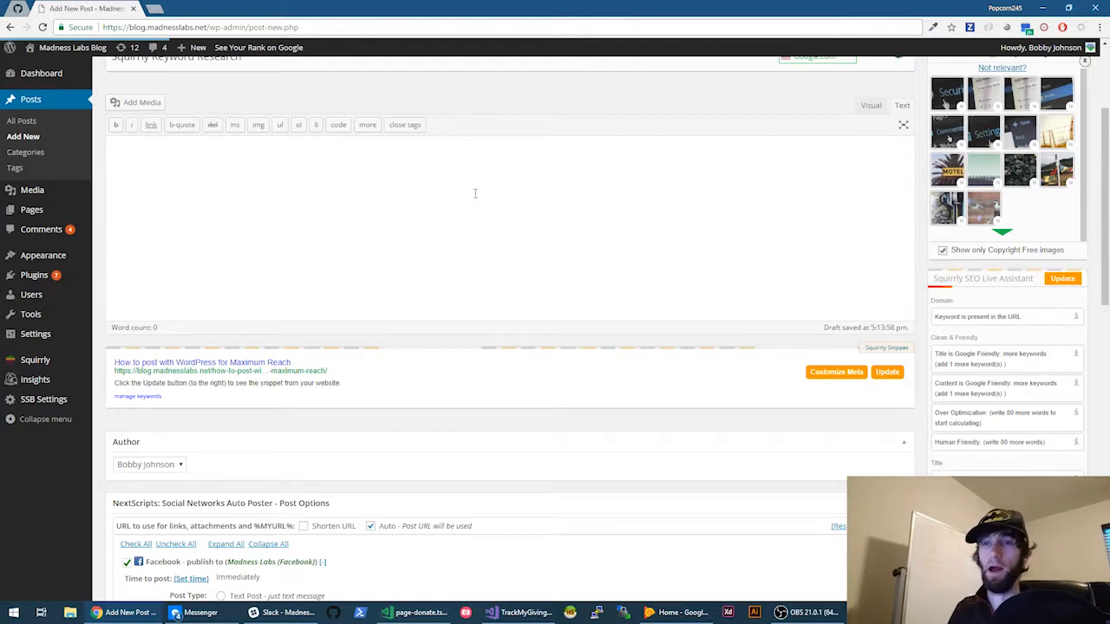
{"action": "scroll", "coordinate": [475, 195], "scroll_direction": "up", "scroll_amount": 2}
- Add an <h1> heading 'Posting with Wordpress for Maximum Reach' at the start of the body
{"action": "type", "text": "<"}
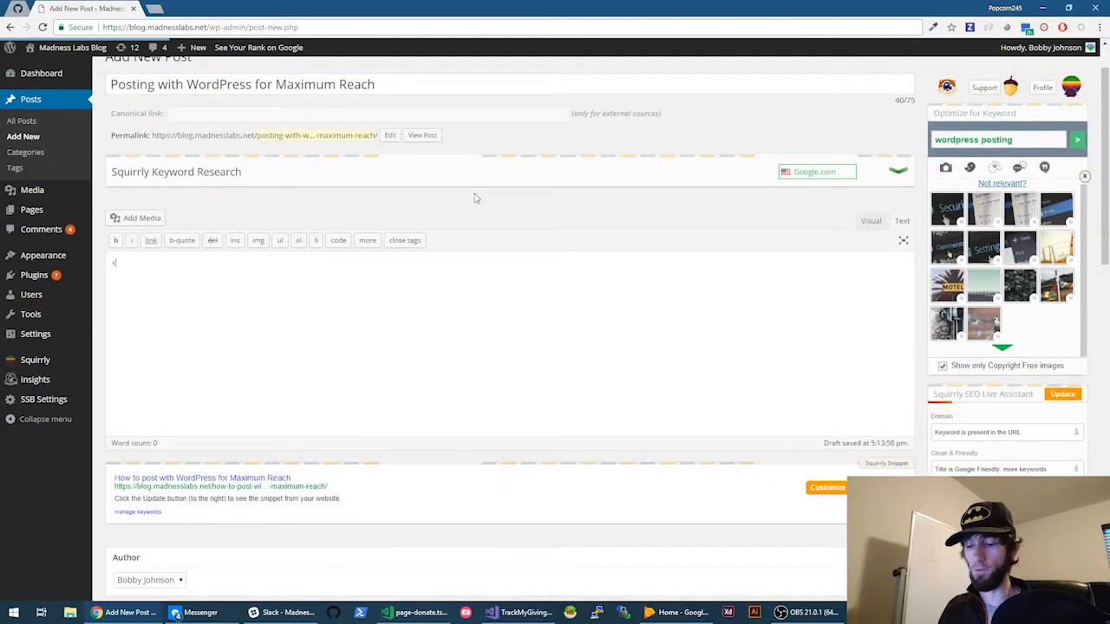
{"action": "type", "text": "h1></h"}
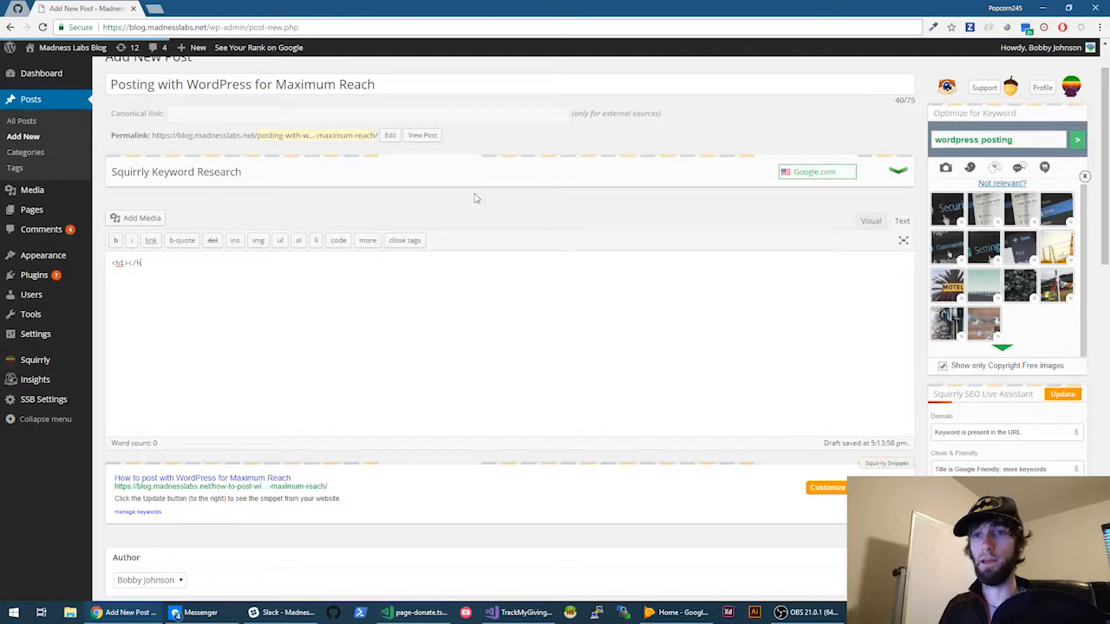
{"action": "type", "text": "1>"}
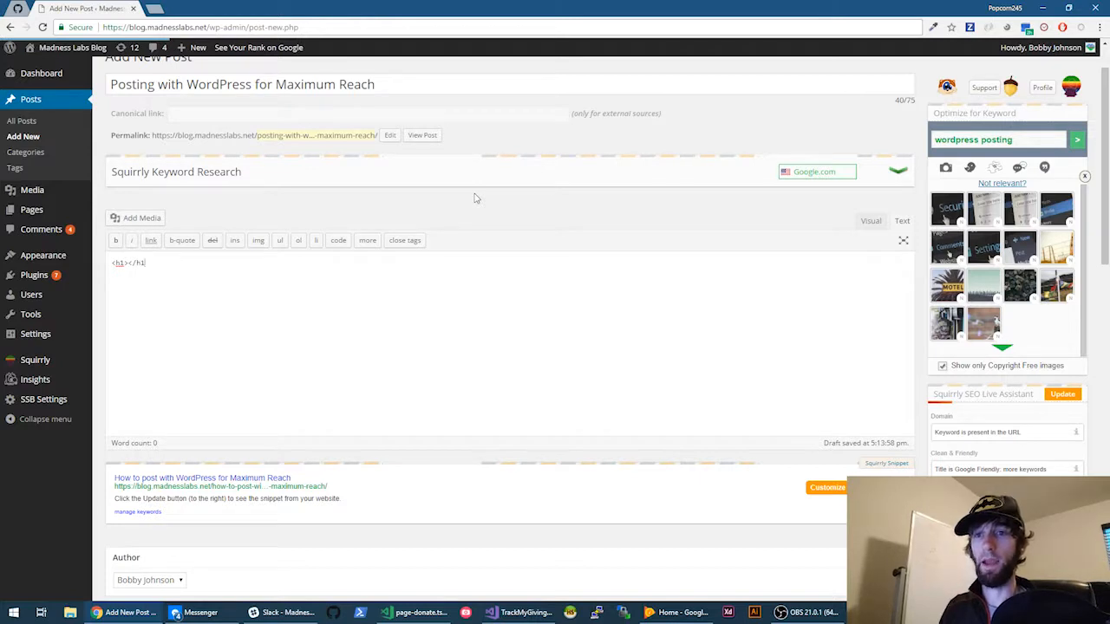
{"action": "left_click", "coordinate": [127, 261]}
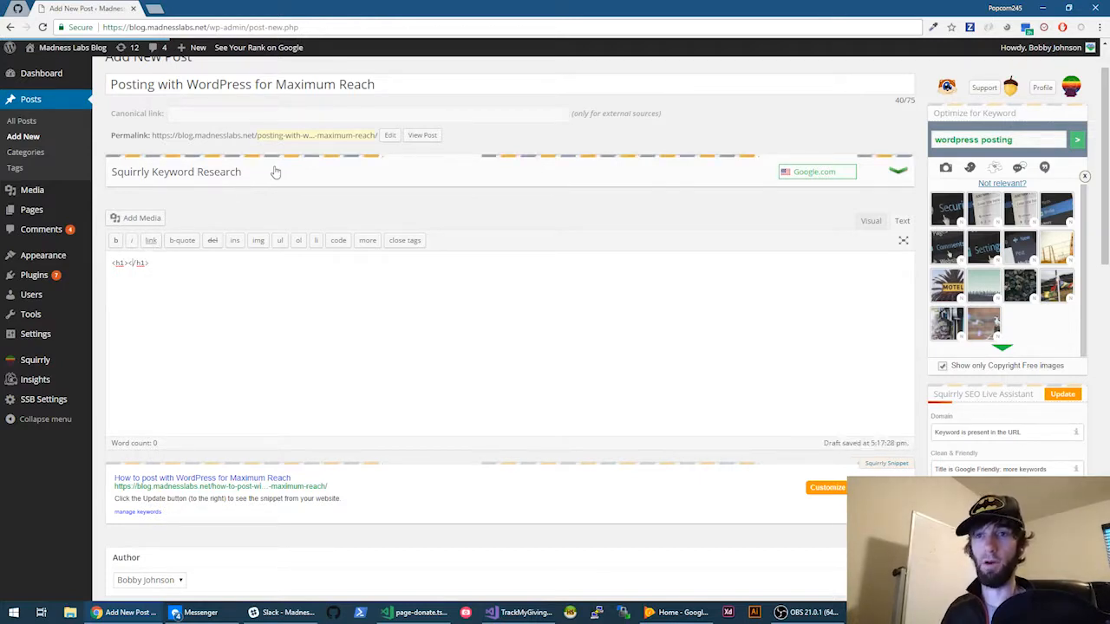
{"action": "type", "text": "Posting wi"}
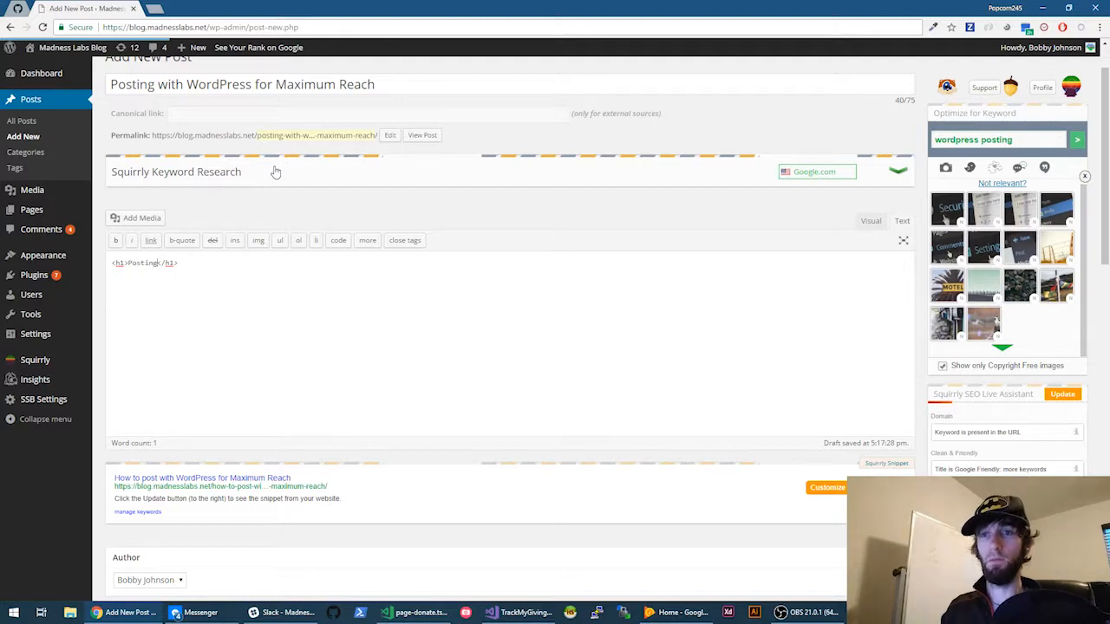
{"action": "type", "text": "th Wordpress "}
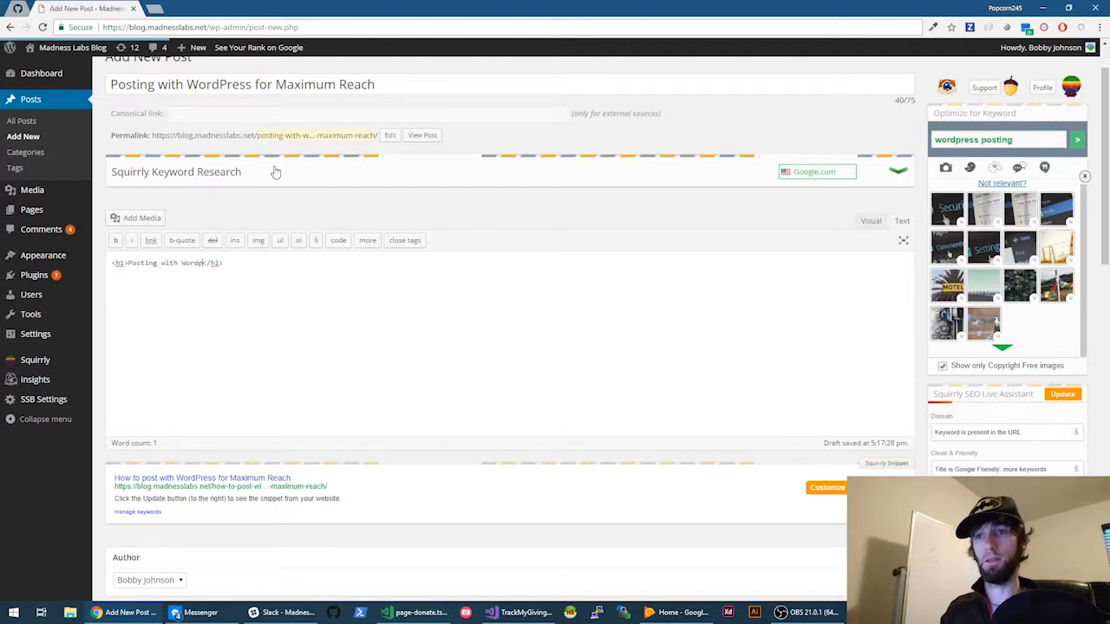
{"action": "type", "text": "for Maximun"}
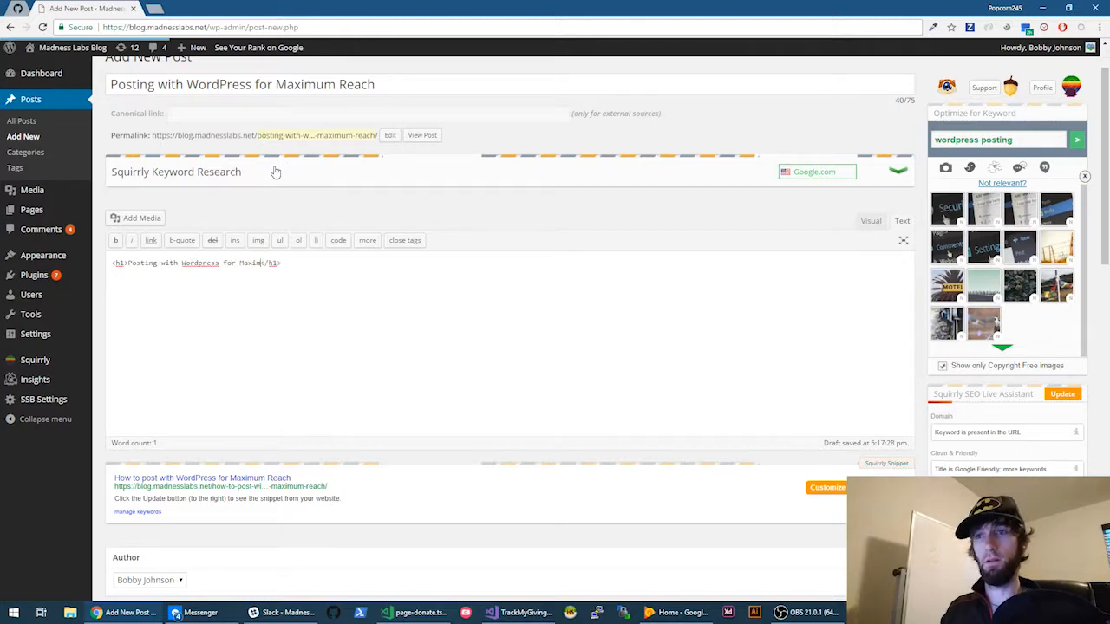
{"action": "key", "text": "BackSpace"}
{"action": "key", "text": "BackSpace"}
{"action": "type", "text": "m Reach"}
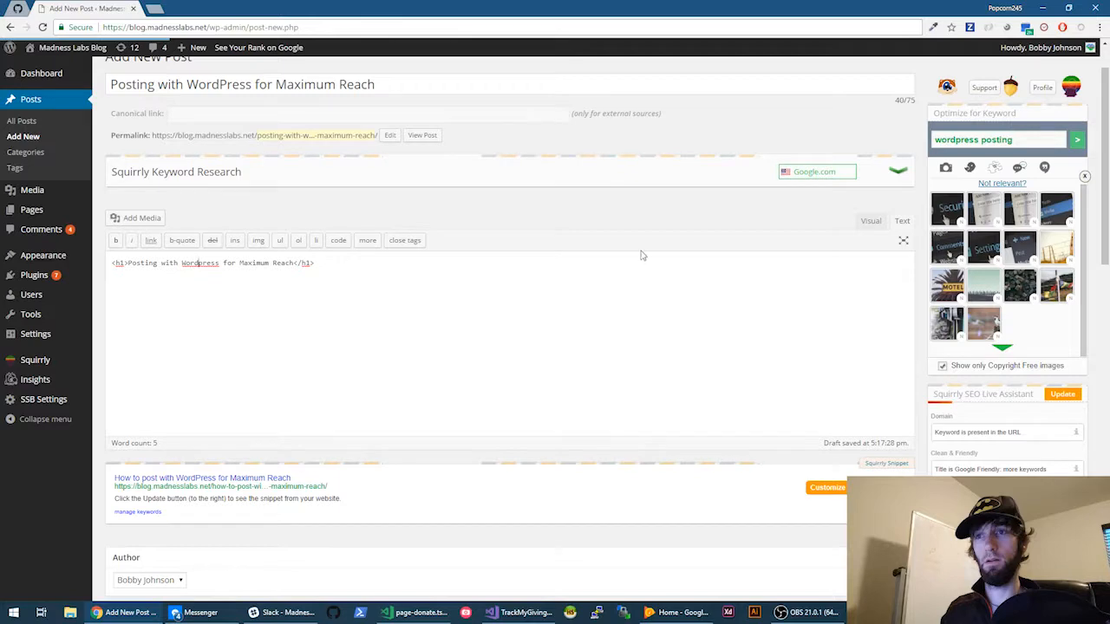
{"action": "scroll", "coordinate": [641, 252], "scroll_direction": "down", "scroll_amount": 3}
{"action": "scroll", "coordinate": [734, 197], "scroll_direction": "up", "scroll_amount": 2}
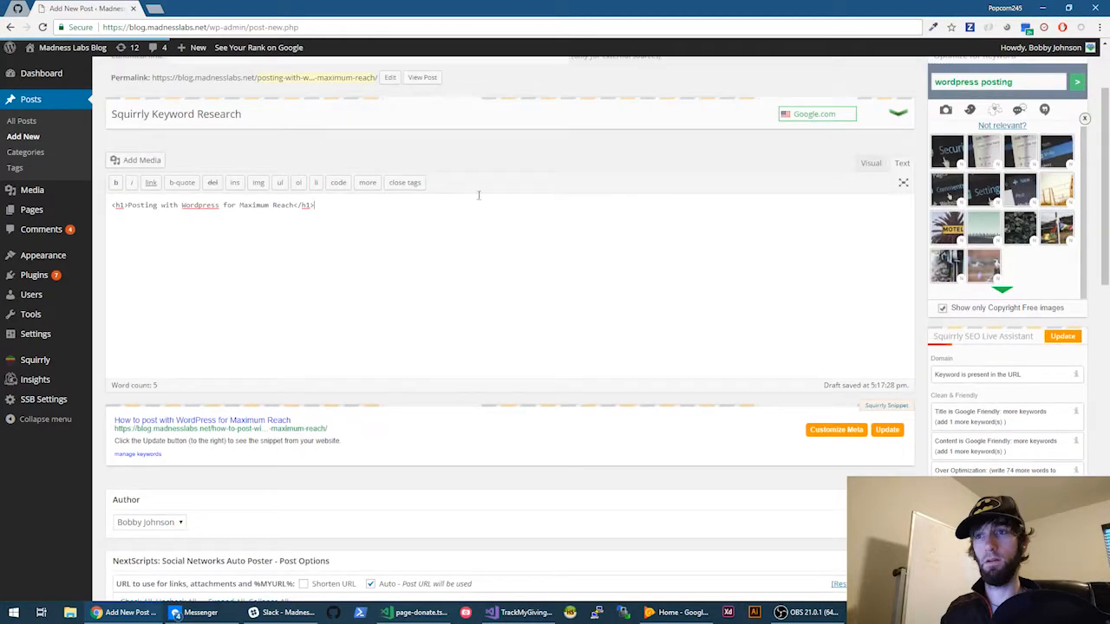
- In the Visual view, add a new paragraph below the h1 heading
{"action": "left_click", "coordinate": [871, 166]}
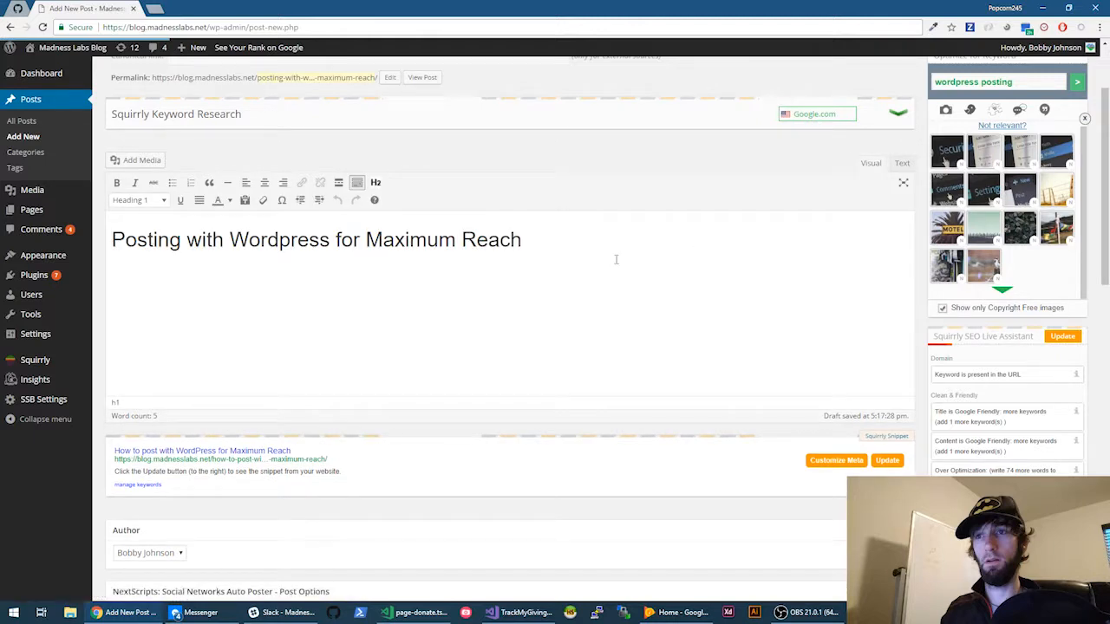
{"action": "left_click", "coordinate": [616, 259]}
{"action": "left_click_drag", "start_coordinate": [647, 254], "coordinate": [62, 192]}
{"action": "left_click", "coordinate": [585, 272]}
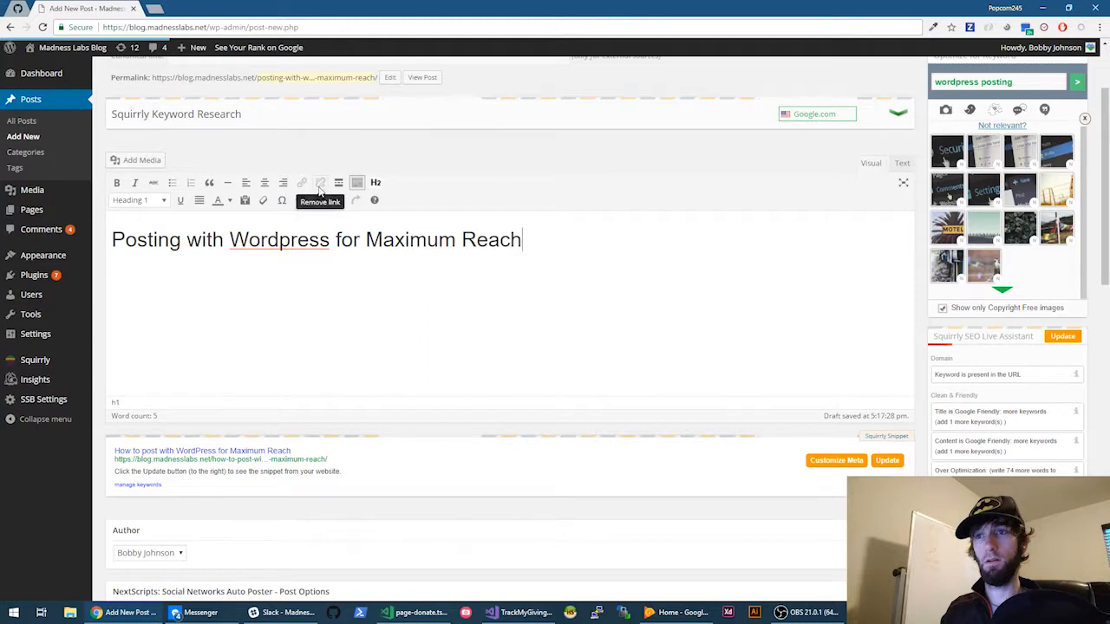
{"action": "key", "text": "Return"}
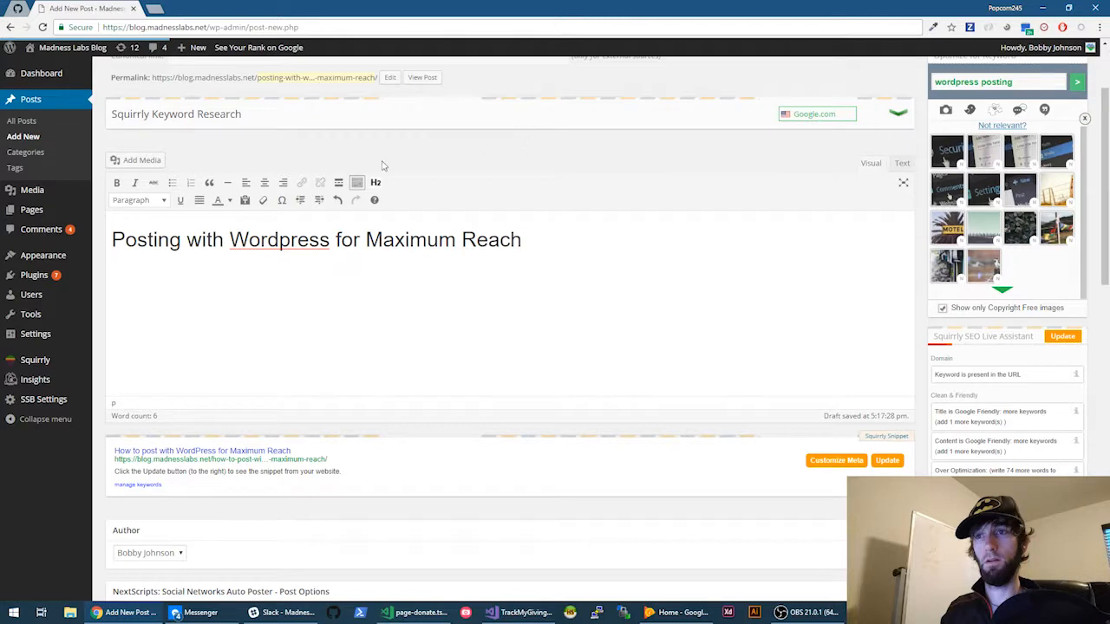
- Check the format list and toggle Text/Visual views, removing the empty paragraph under the heading
{"action": "left_click", "coordinate": [155, 202]}
{"action": "left_click", "coordinate": [327, 294]}
{"action": "left_click", "coordinate": [903, 166]}
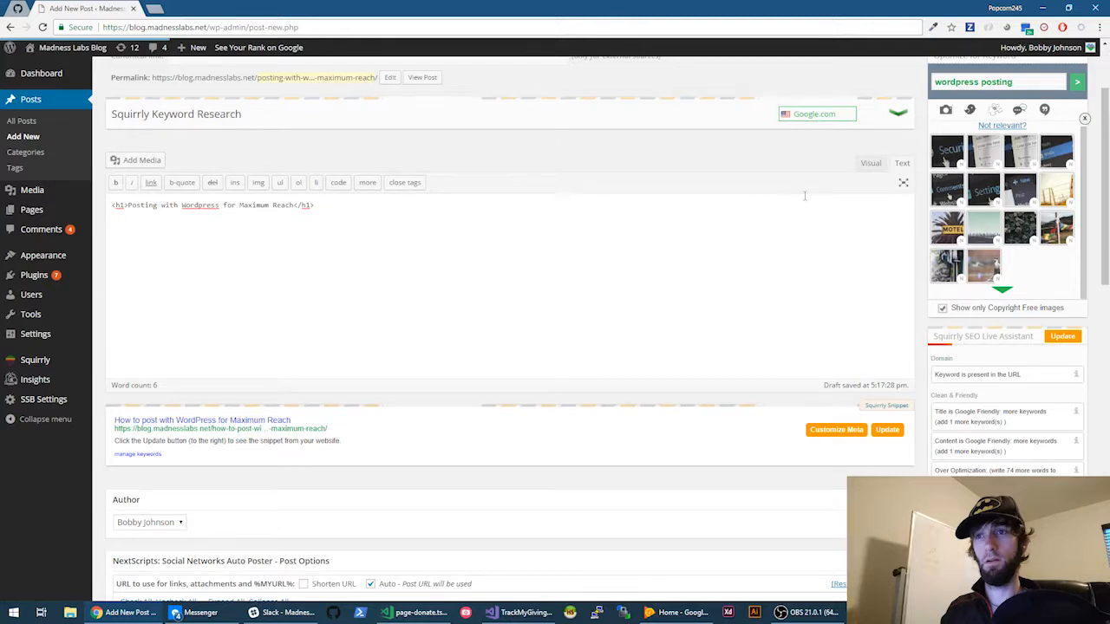
{"action": "left_click", "coordinate": [871, 164]}
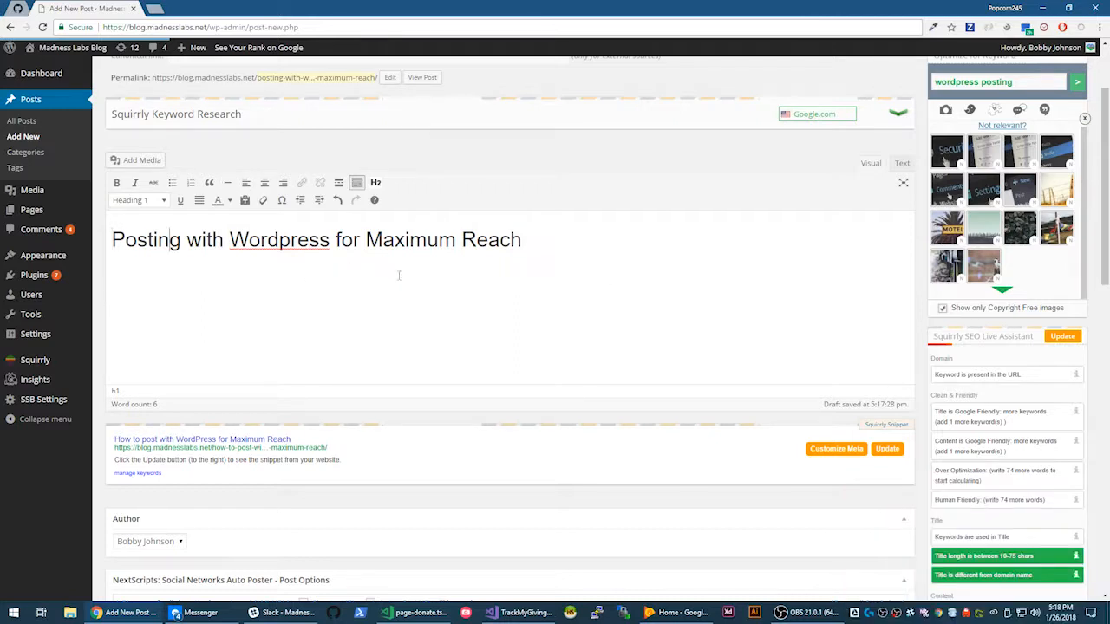
{"action": "left_click", "coordinate": [578, 264]}
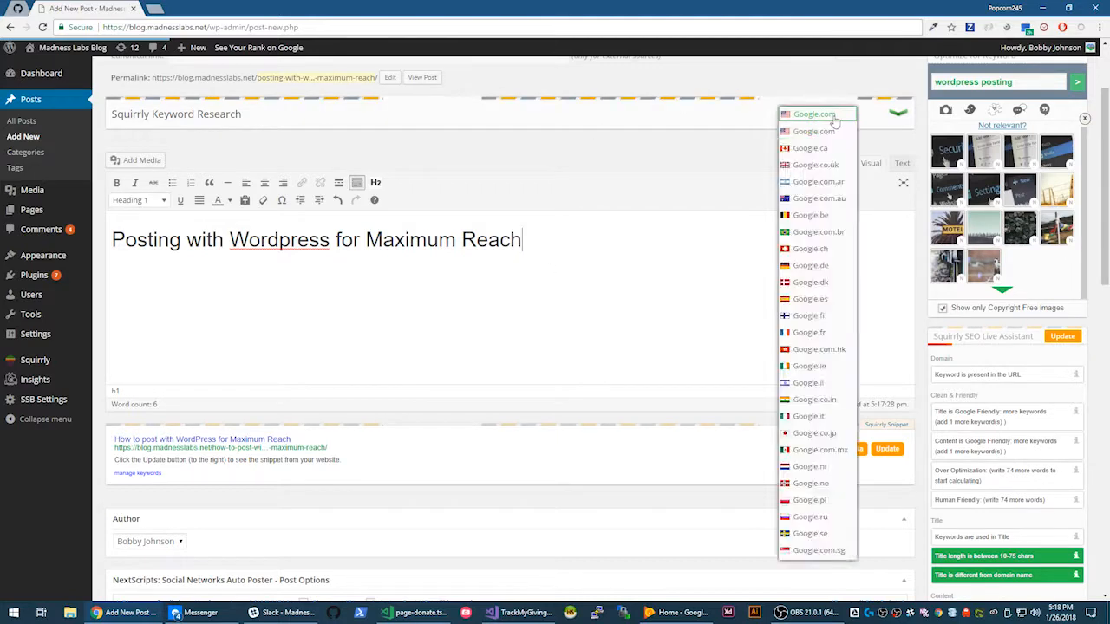
- In the Text tab, add the paragraph 'Creating posts with wordpress is really easy…' about needing great tools
{"action": "left_click", "coordinate": [901, 163]}
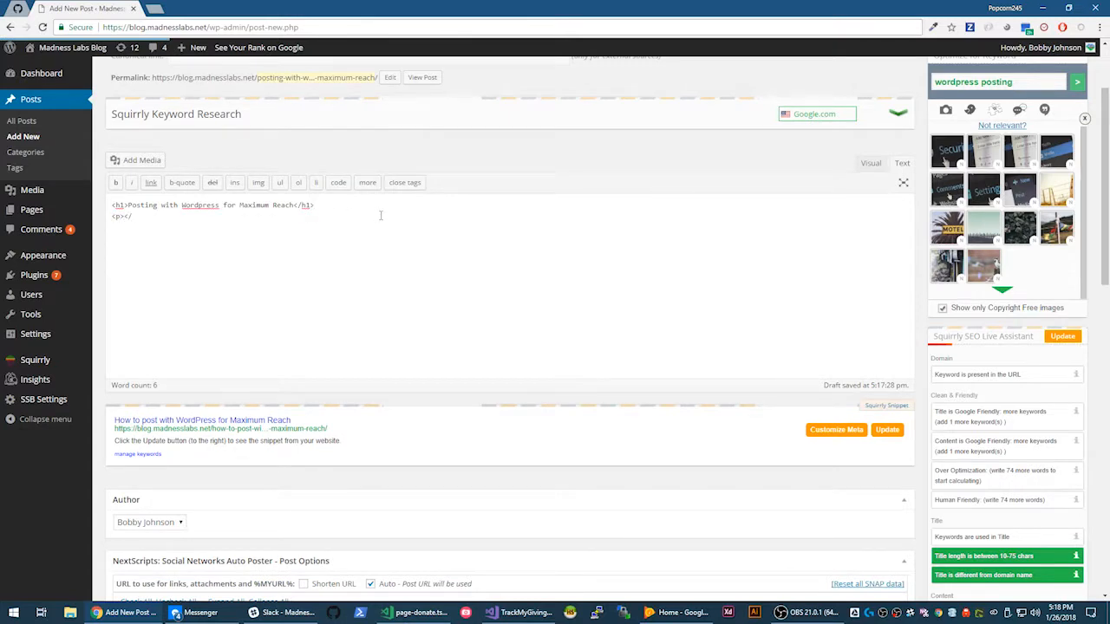
{"action": "type", "text": "T"}
{"action": "type", "text": "W"}
{"action": "key", "text": "BackSpace"}
{"action": "type", "text": "W"}
{"action": "key", "text": "BackSpace"}
{"action": "type", "text": "T"}
{"action": "type", "text": "Creating posts w"}
{"action": "type", "text": "ith "}
{"action": "type", "text": "wordpress is "}
{"action": "type", "text": "really easy bu"}
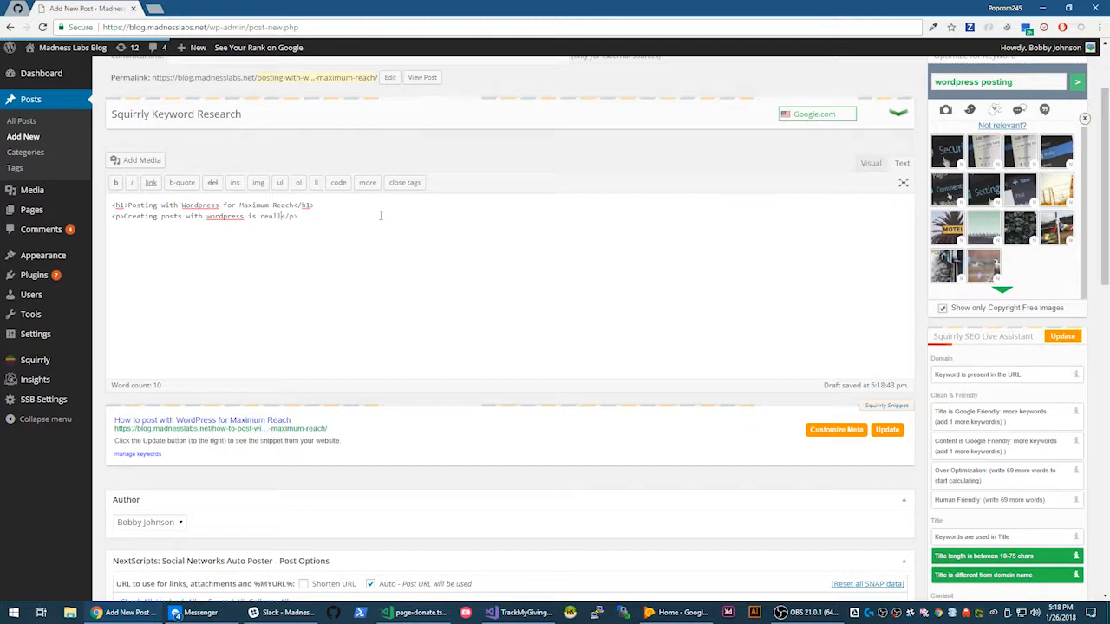
{"action": "type", "text": "t it can be more diffic"}
{"action": "type", "text": "ult to get to th"}
{"action": "type", "text": "e top of the sea"}
{"action": "type", "text": "rch results wi"}
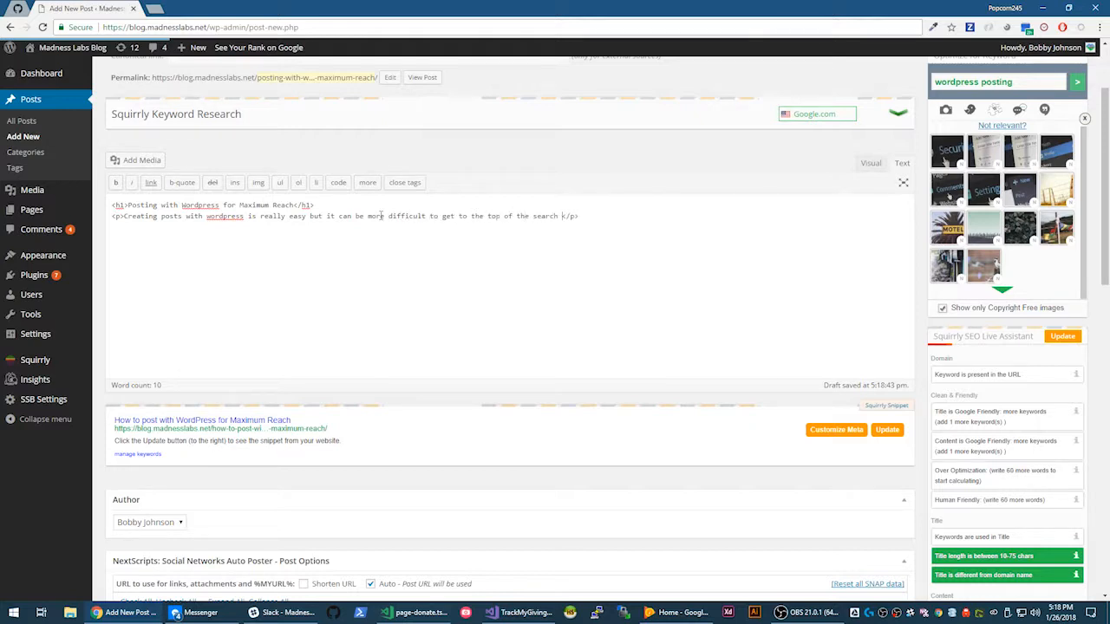
{"action": "type", "text": "thout help from gr"}
{"action": "type", "text": "eat too"}
{"action": "type", "text": "ls "}
{"action": "type", "text": "and"}
{"action": "key", "text": "BackSpace"}
{"action": "key", "text": "BackSpace"}
{"action": "key", "text": "BackSpace"}
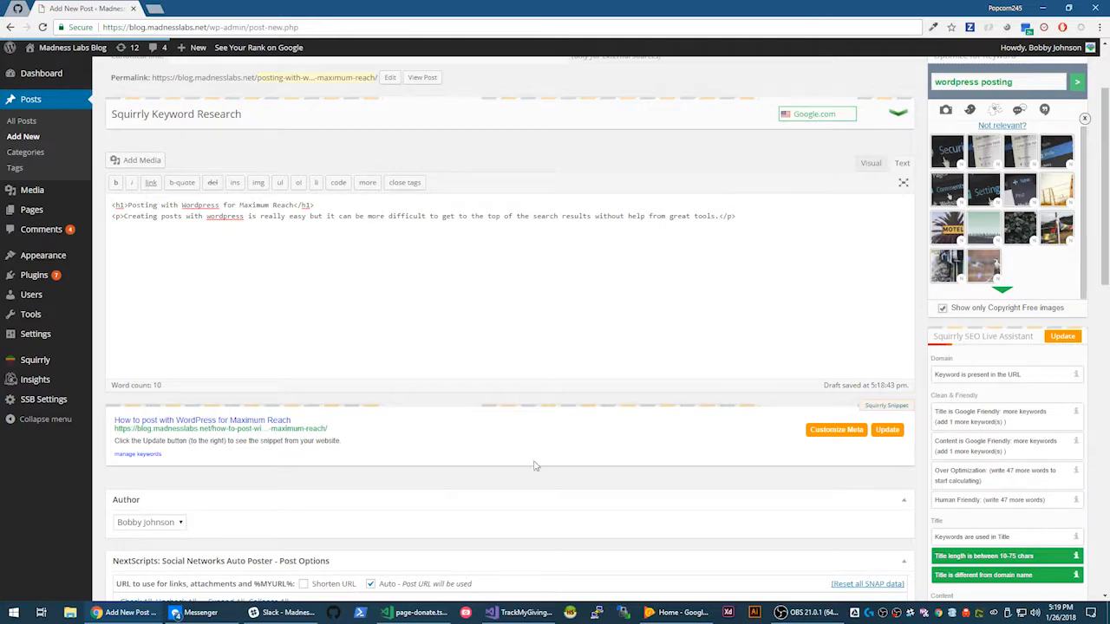
- Refresh the SEO assistant's analysis of the post
{"action": "scroll", "coordinate": [981, 423], "scroll_direction": "down", "scroll_amount": 3}
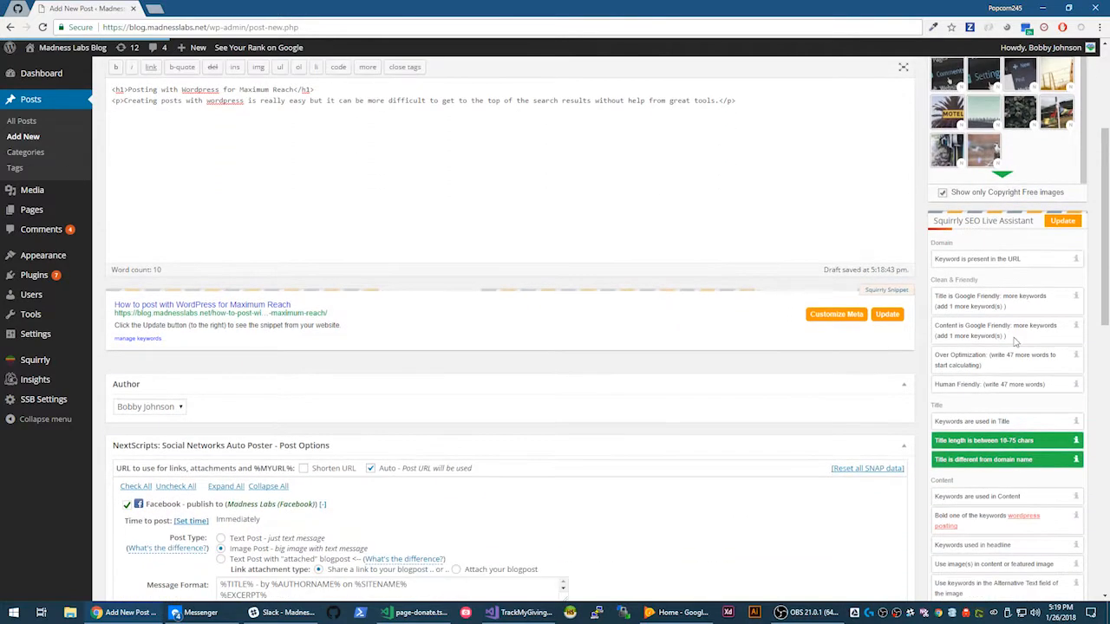
{"action": "scroll", "coordinate": [1016, 382], "scroll_direction": "up", "scroll_amount": 3}
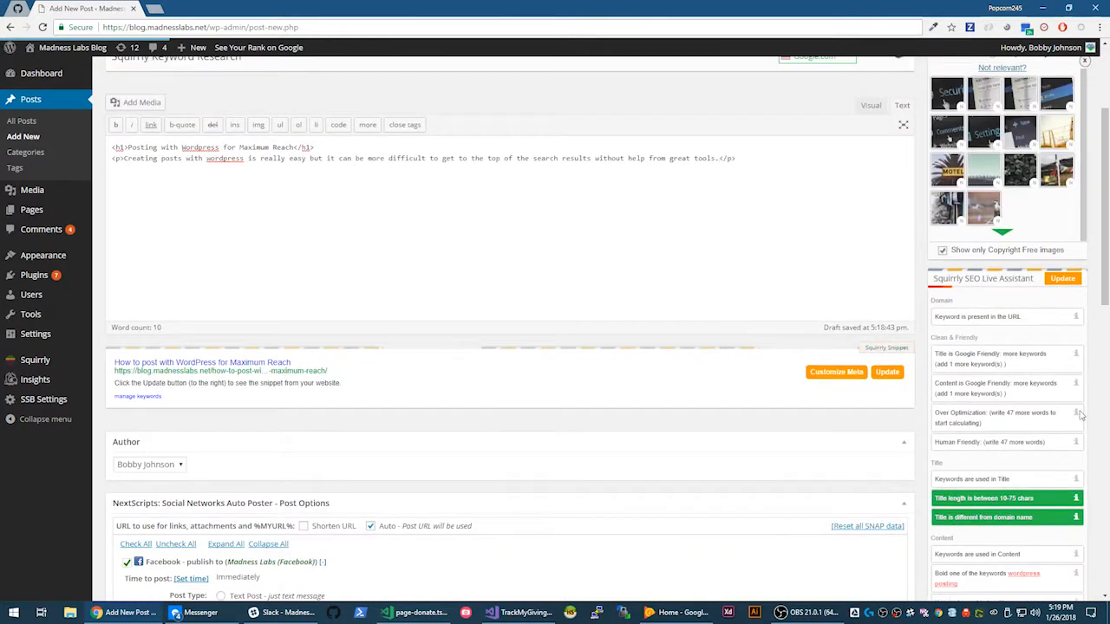
{"action": "left_click", "coordinate": [1065, 278]}
{"action": "scroll", "coordinate": [1006, 347], "scroll_direction": "down", "scroll_amount": 1}
{"action": "scroll", "coordinate": [984, 398], "scroll_direction": "down", "scroll_amount": 1}
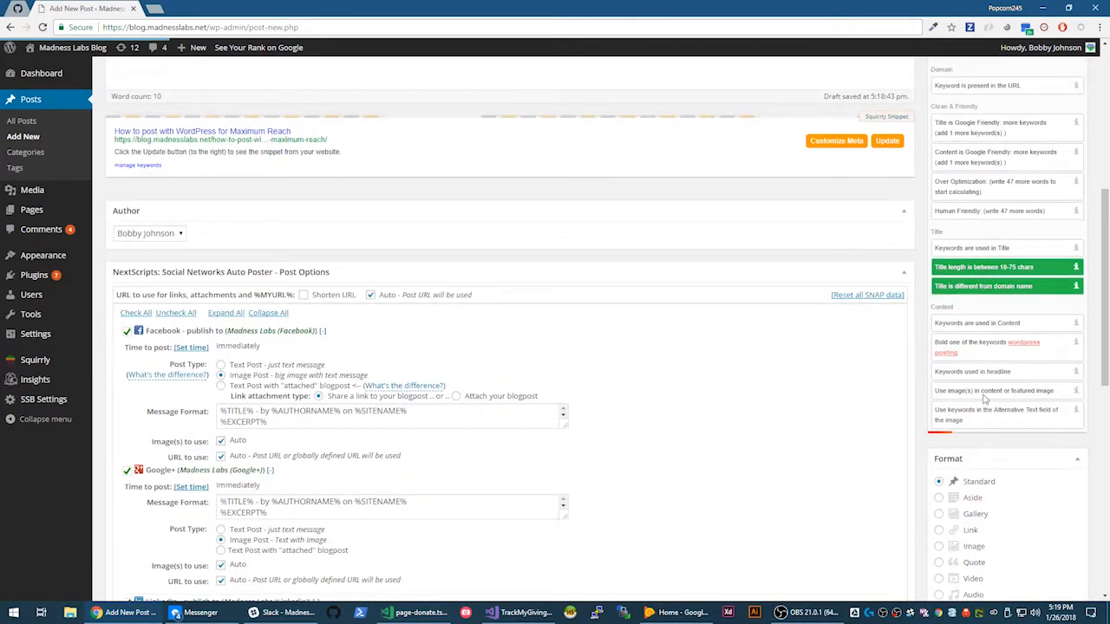
{"action": "scroll", "coordinate": [984, 399], "scroll_direction": "up", "scroll_amount": 2}
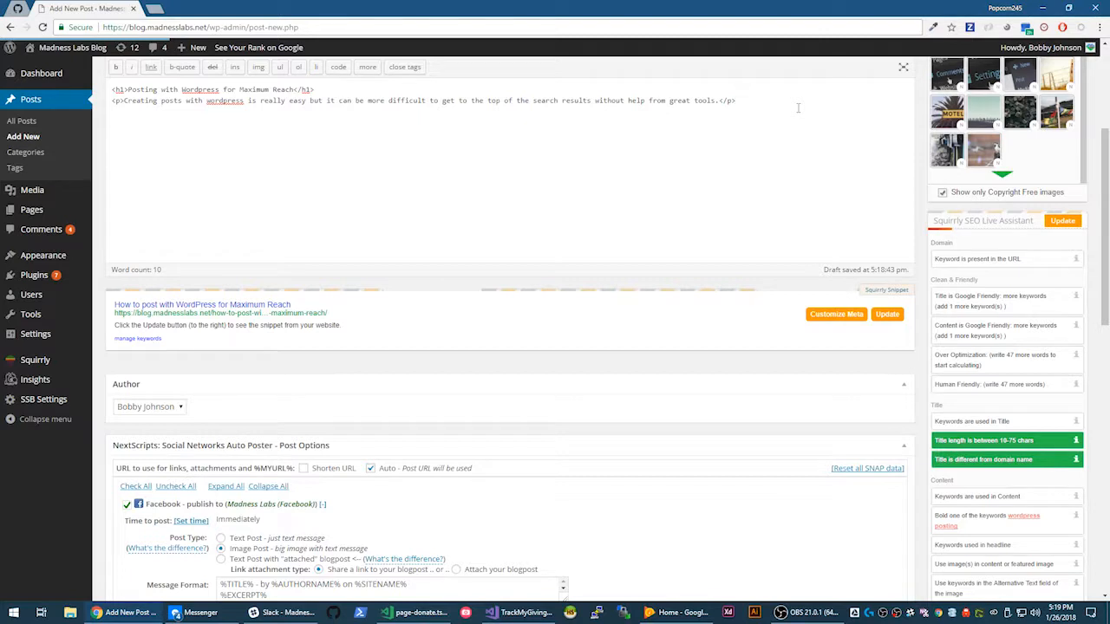
- Type filler text from 'The quick brown fox jumps over the lazy dog' to 'the results I am looking for.'
{"action": "type", "text": "Thi quick brown fox jumps over the la"}
{"action": "key", "text": "alt+z"}
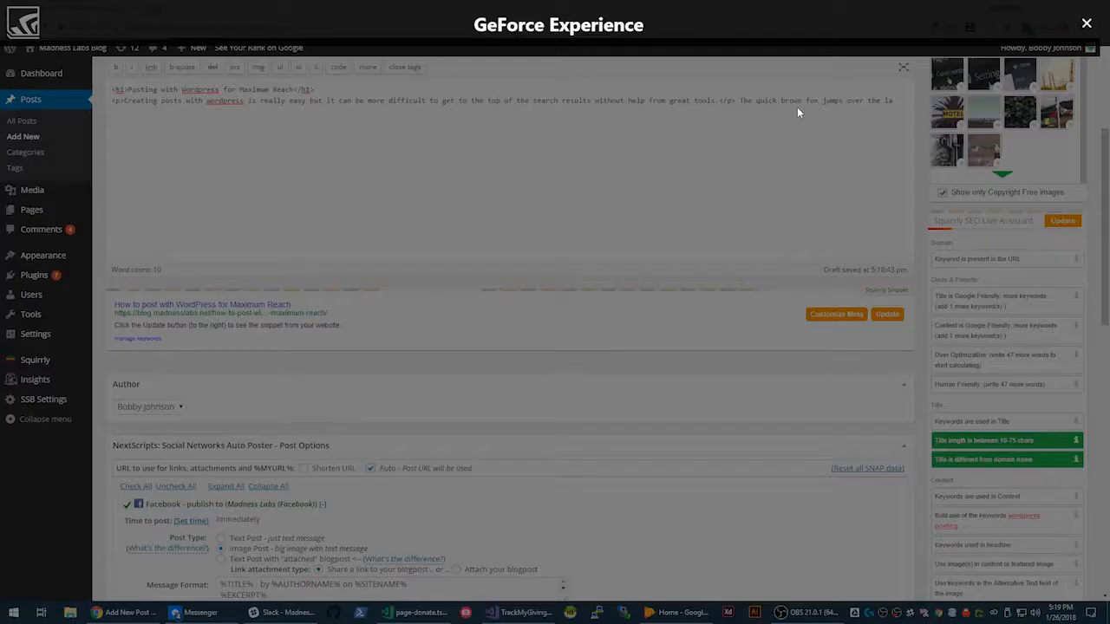
{"action": "key", "text": "alt+z"}
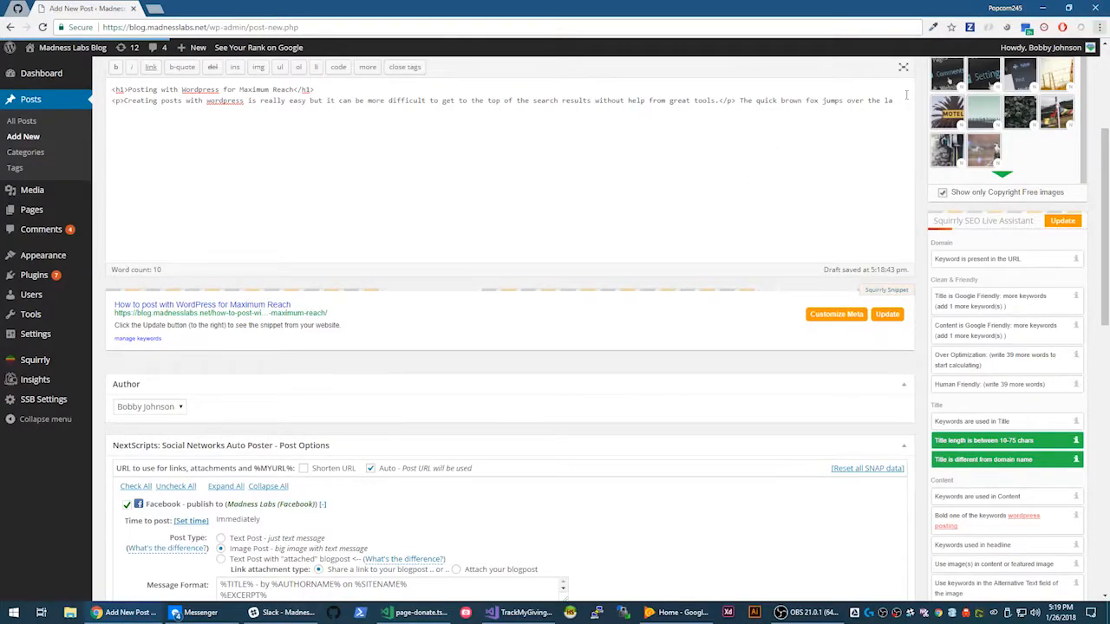
{"action": "type", "text": "zy dog, I want to make this longer be"}
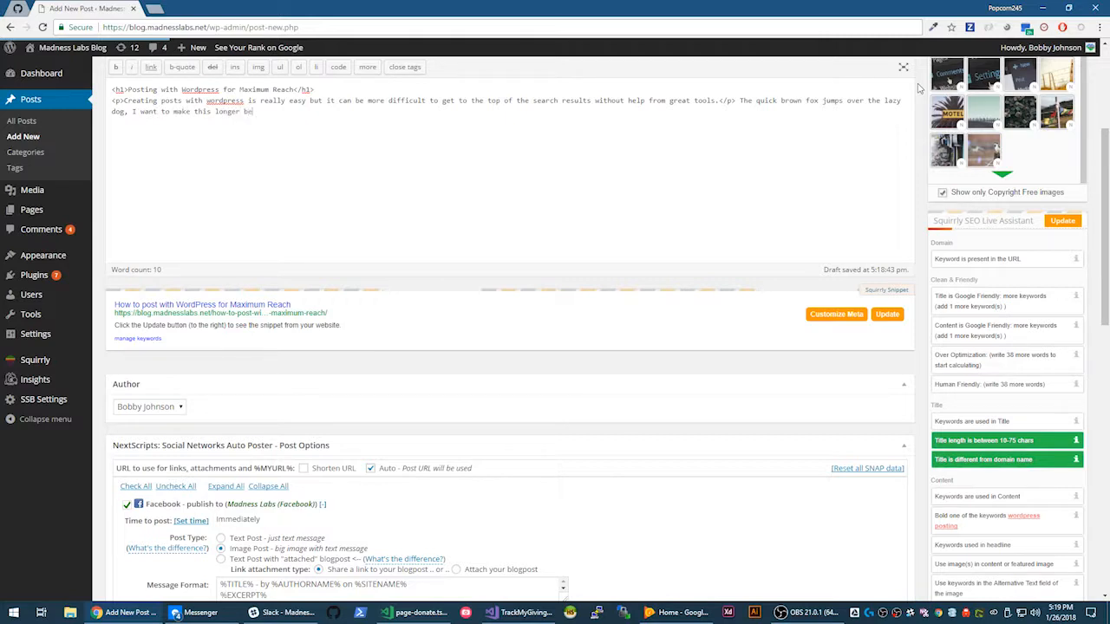
{"action": "type", "text": "cause I need more work"}
{"action": "key", "text": "BackSpace"}
{"action": "type", "text": "ds so I can show i"}
{"action": "key", "text": "BackSpace"}
{"action": "type", "text": "this workin"}
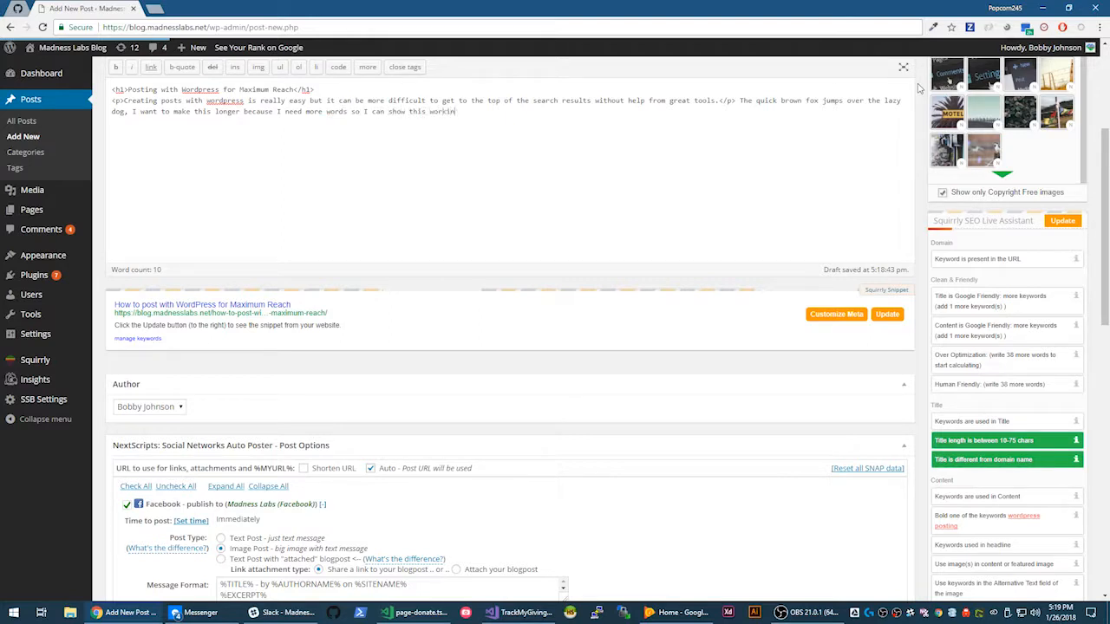
{"action": "type", "text": "g, this is really awesome, why not write"}
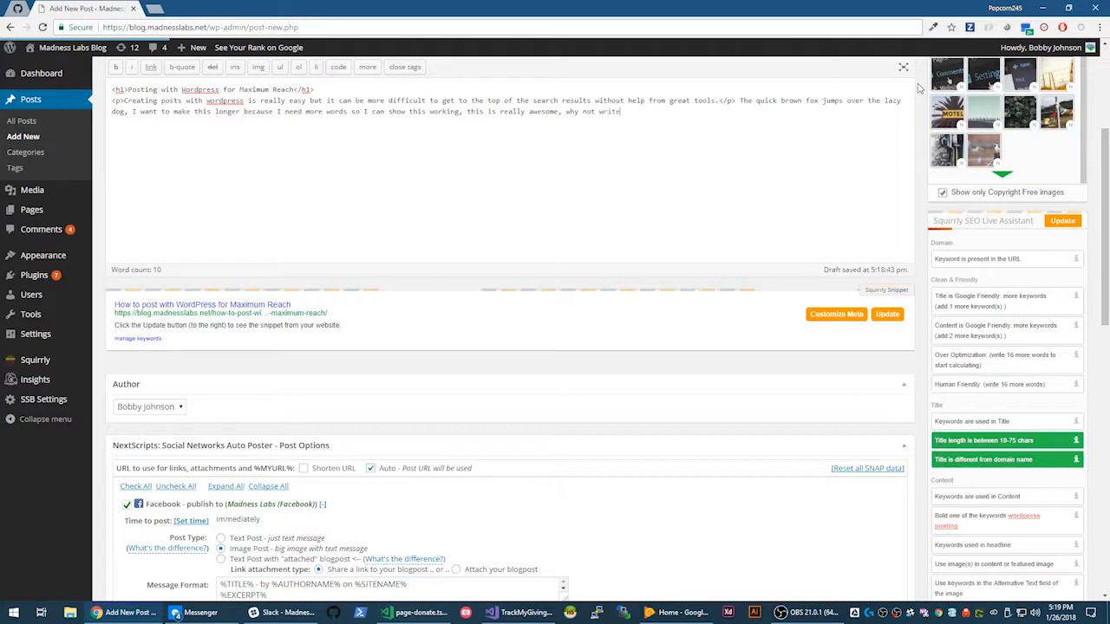
{"action": "type", "text": " some more words so I can get the reuslts I"}
{"action": "key", "text": "BackSpace"}
{"action": "key", "text": "BackSpace"}
{"action": "key", "text": "BackSpace"}
{"action": "key", "text": "BackSpace"}
{"action": "key", "text": "BackSpace"}
{"action": "key", "text": "BackSpace"}
{"action": "key", "text": "BackSpace"}
{"action": "key", "text": "BackSpace"}
{"action": "key", "text": "BackSpace"}
{"action": "type", "text": "esults I am looking fro"}
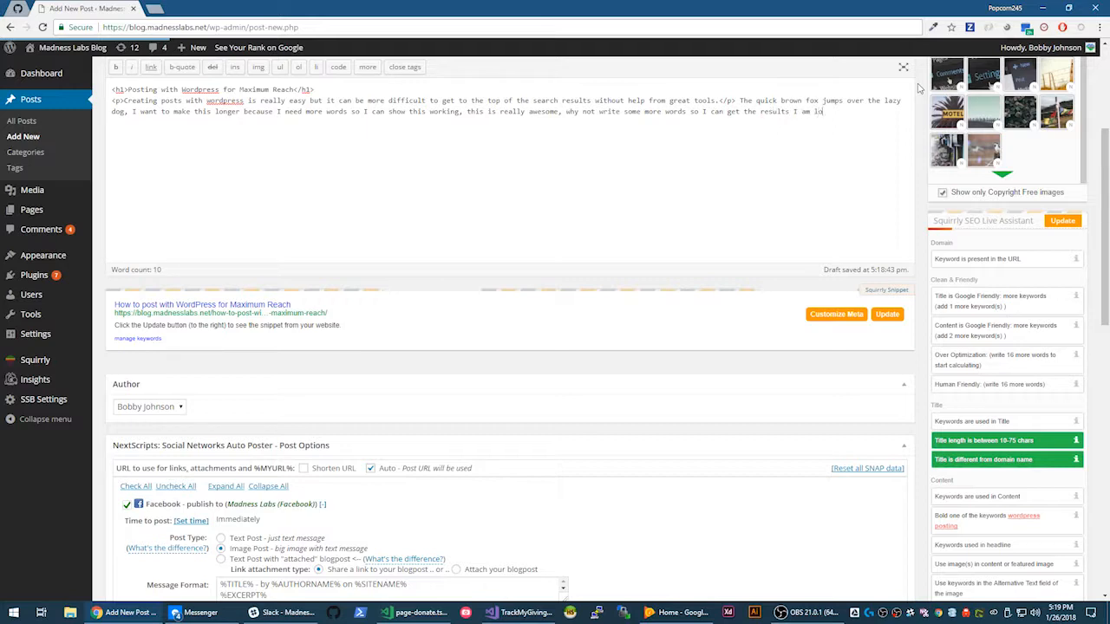
{"action": "key", "text": "BackSpace"}
{"action": "key", "text": "BackSpace"}
{"action": "type", "text": "or."}
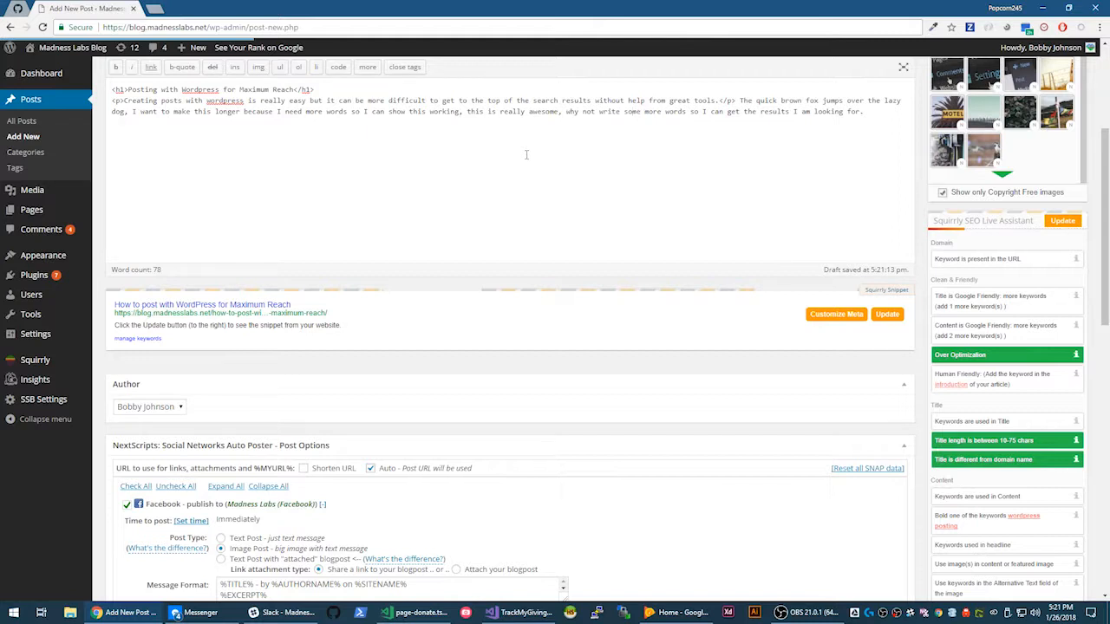
{"action": "left_click_drag", "start_coordinate": [398, 186], "coordinate": [57, 75]}
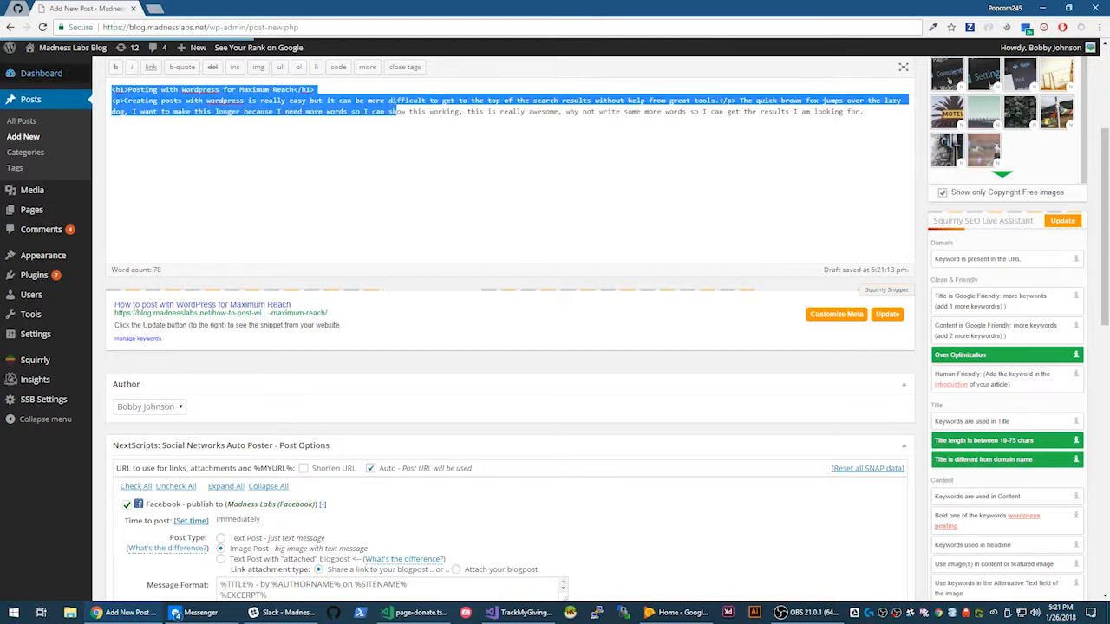
{"action": "left_click", "coordinate": [657, 231]}
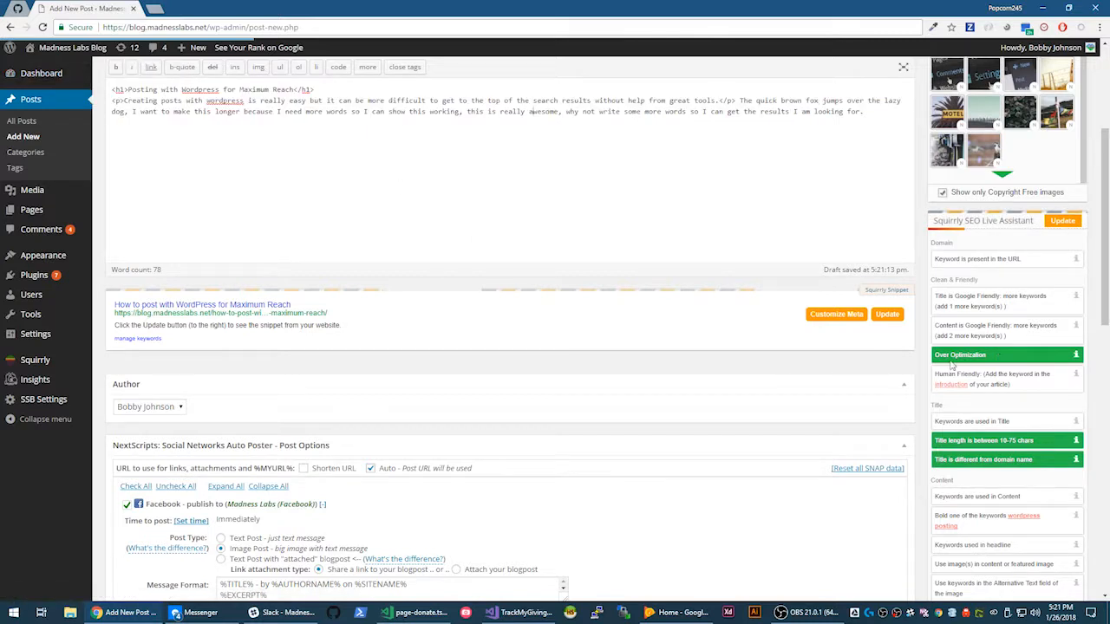
{"action": "mouse_move", "coordinate": [1075, 358]}
{"action": "scroll", "coordinate": [973, 486], "scroll_direction": "down", "scroll_amount": 1}
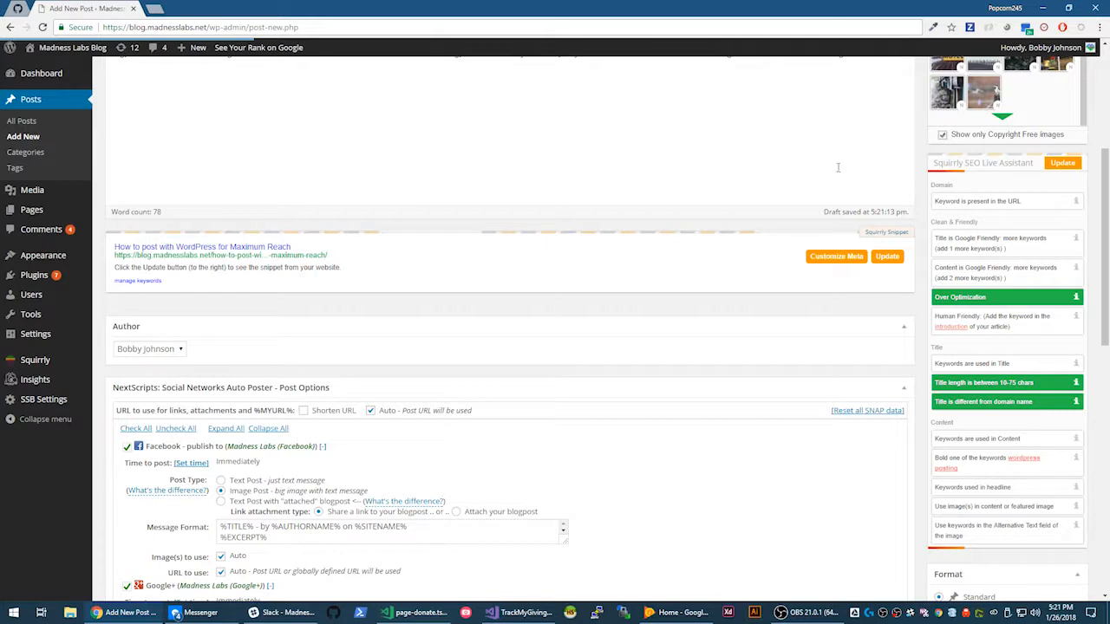
{"action": "scroll", "coordinate": [837, 167], "scroll_direction": "up", "scroll_amount": 2}
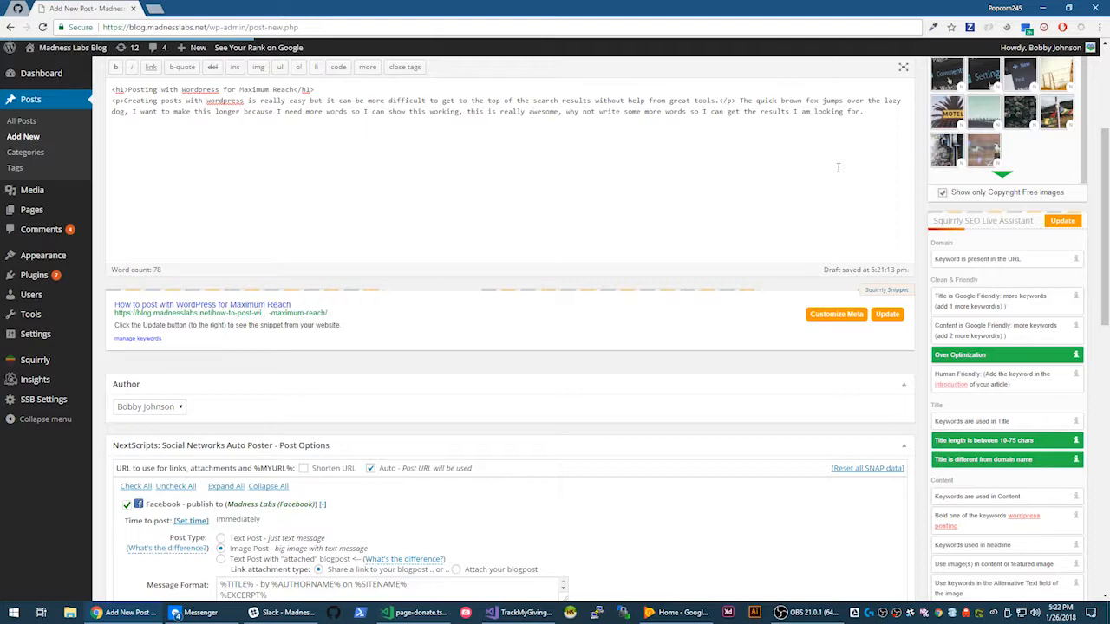
{"action": "scroll", "coordinate": [837, 168], "scroll_direction": "down", "scroll_amount": 1}
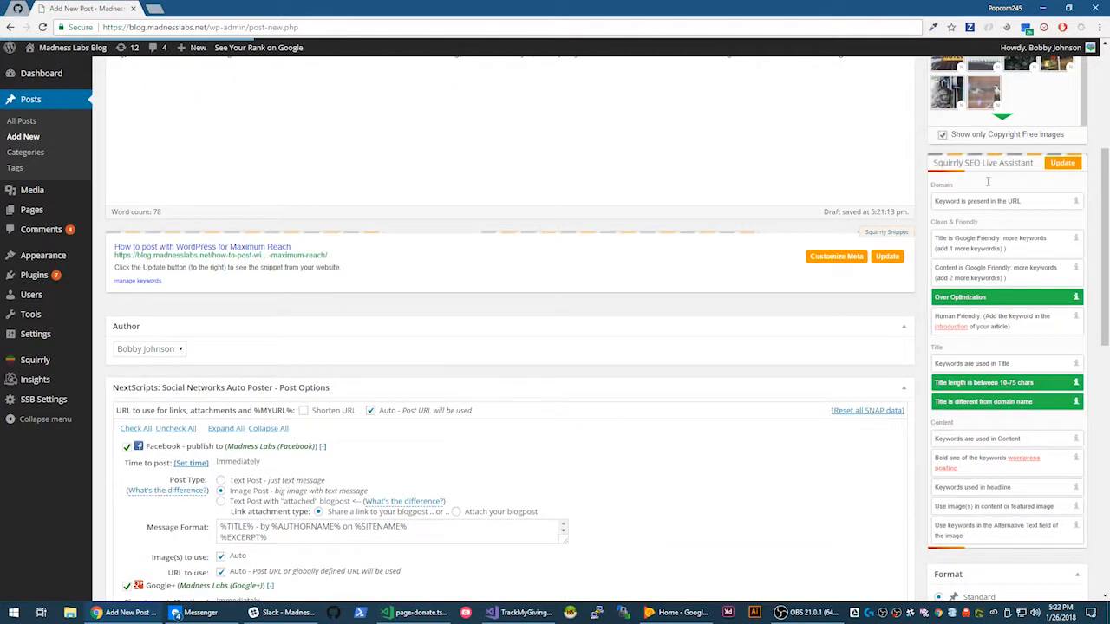
{"action": "scroll", "coordinate": [160, 210], "scroll_direction": "up", "scroll_amount": 3}
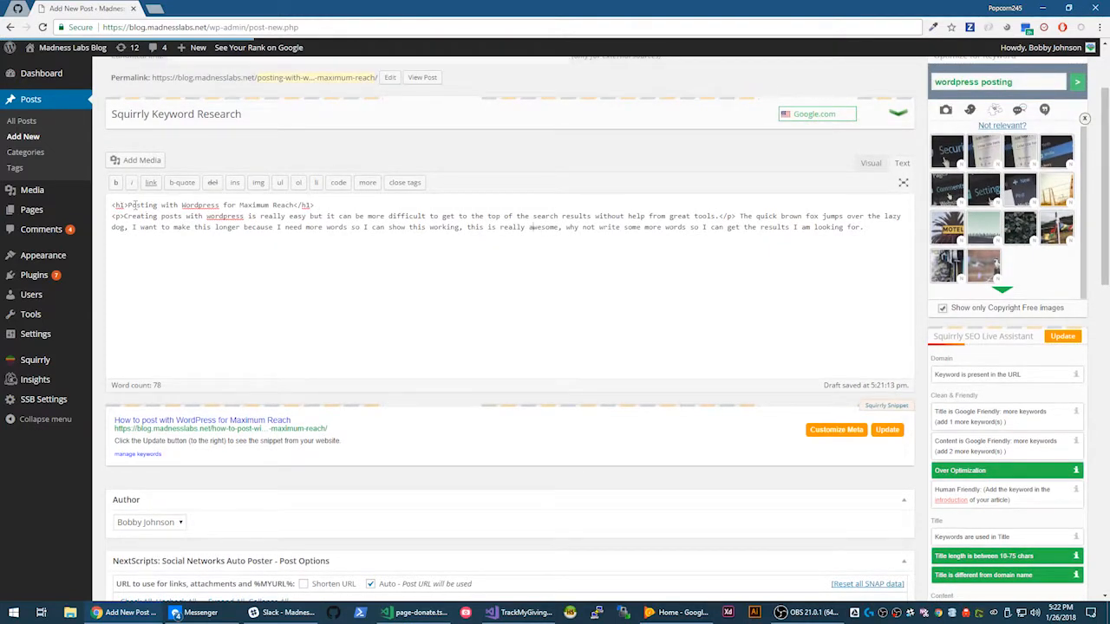
- Add <b></b> tags to the h1 line, then cut out the old heading text
{"action": "type", "text": "<"}
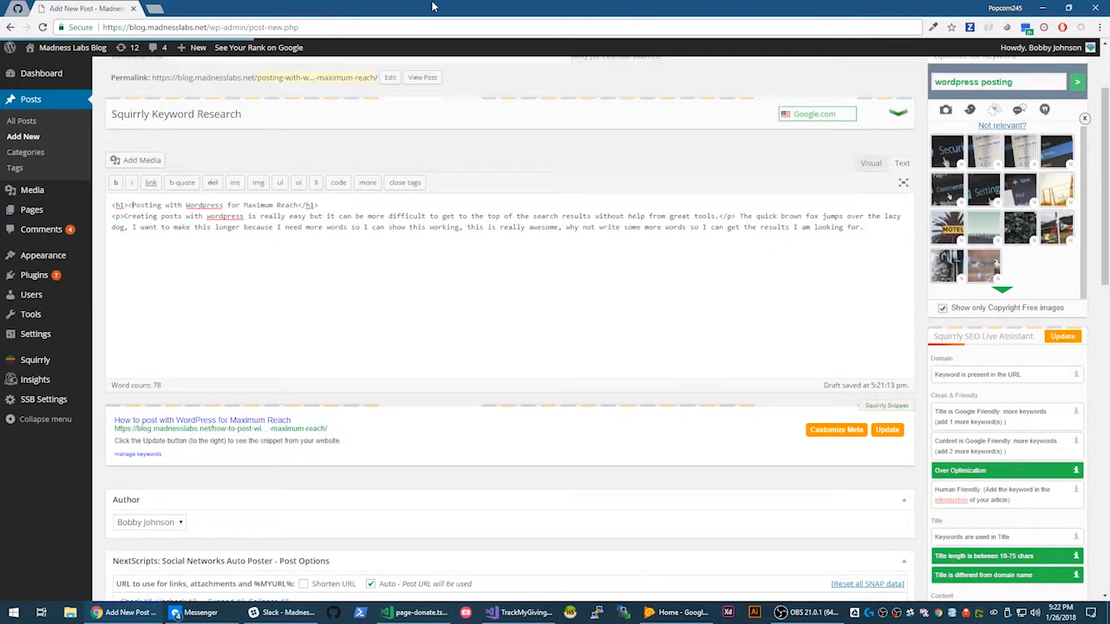
{"action": "type", "text": "b>"}
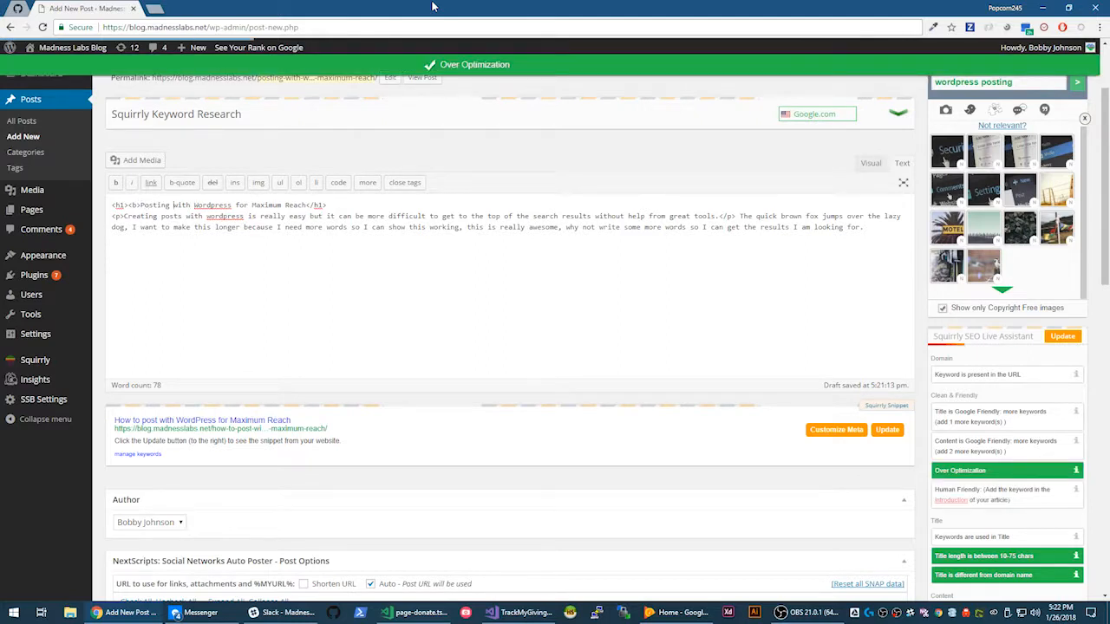
{"action": "type", "text": "</b>"}
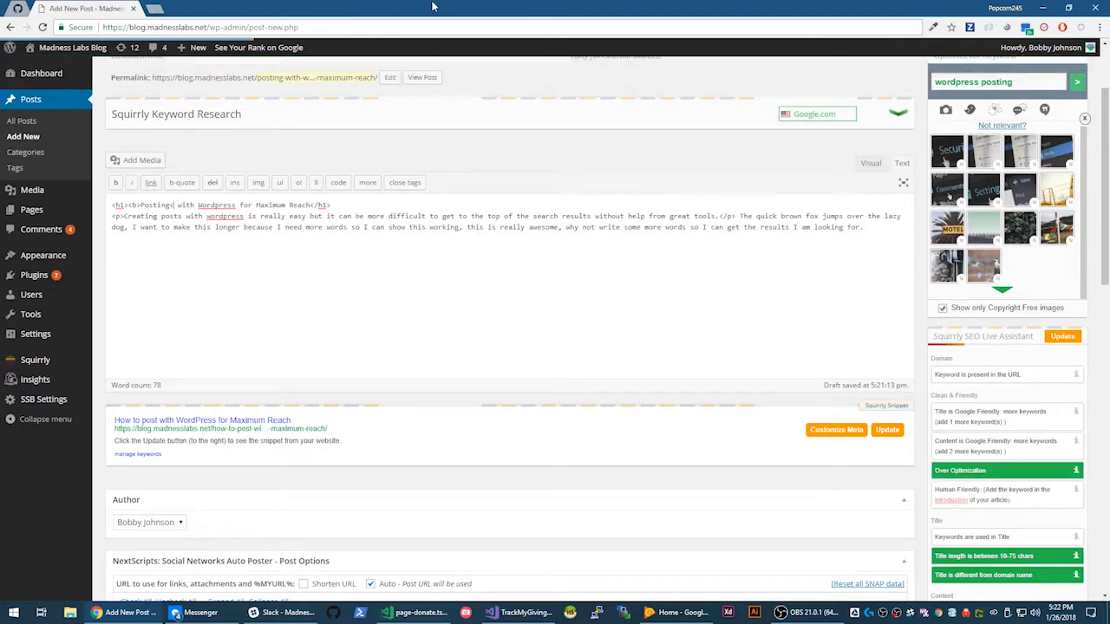
{"action": "type", "text": "<b>"}
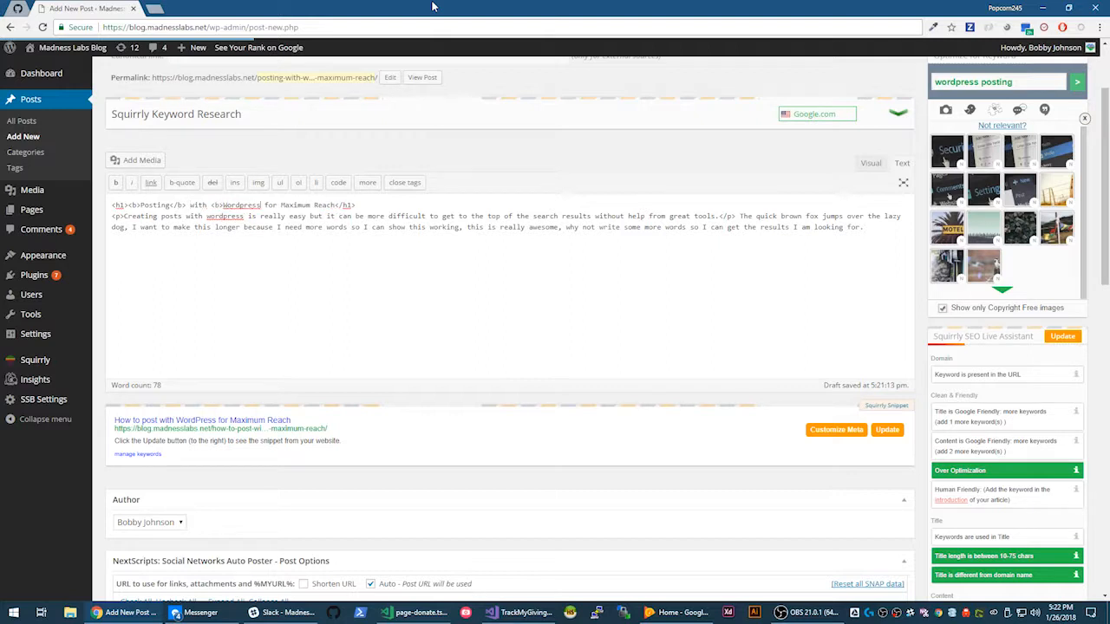
{"action": "type", "text": "</b>"}
{"action": "scroll", "coordinate": [619, 236], "scroll_direction": "down", "scroll_amount": 1}
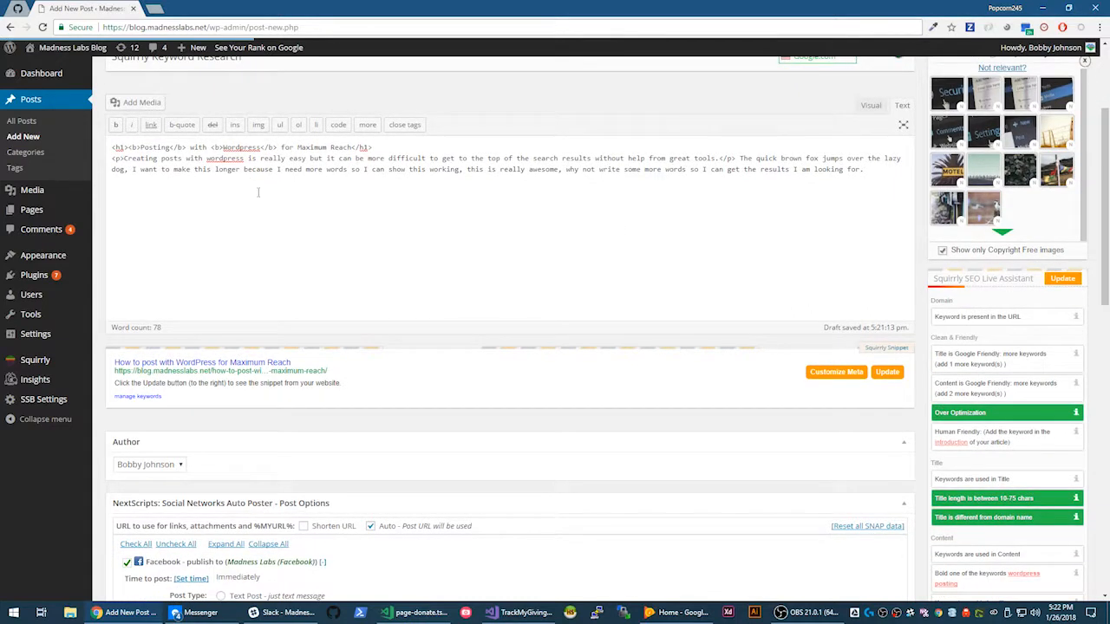
{"action": "left_click_drag", "start_coordinate": [128, 147], "coordinate": [352, 148]}
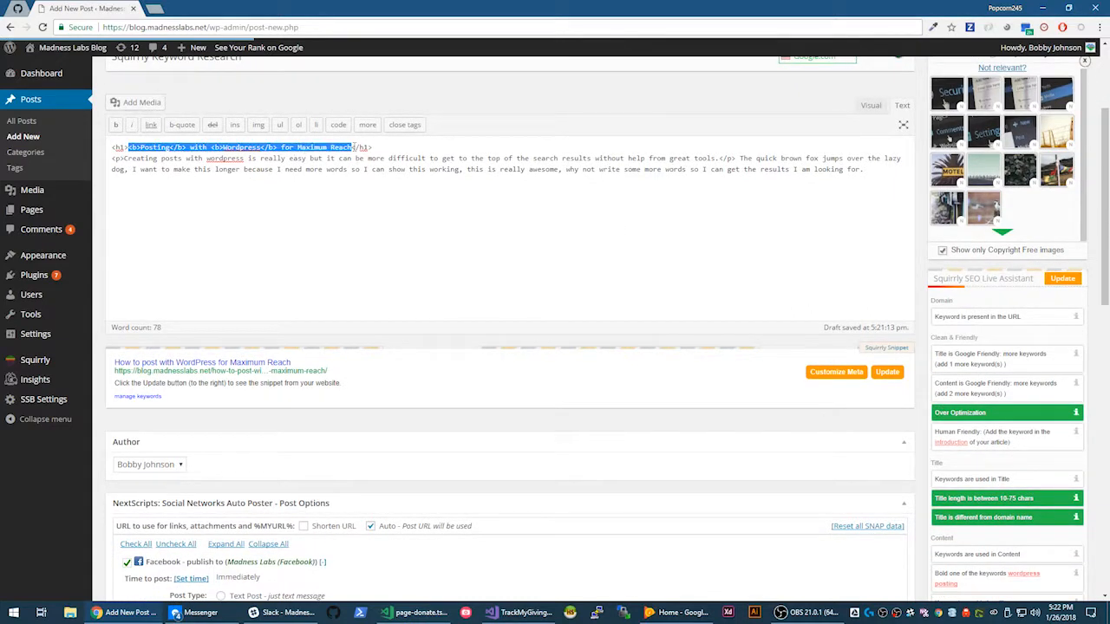
{"action": "key", "text": "ctrl+x"}
- Retype the h1 as 'Wordpress posting is easy and fun' and wrap 'Wordpress posting' in <b></b>
{"action": "type", "text": "rd"}
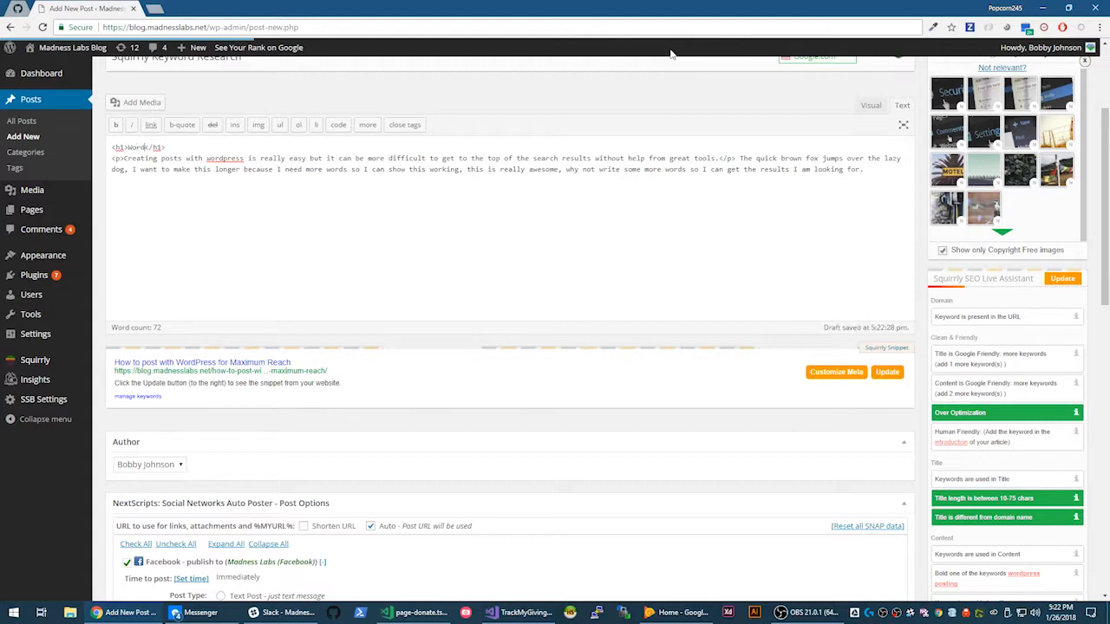
{"action": "type", "text": "press posting is "}
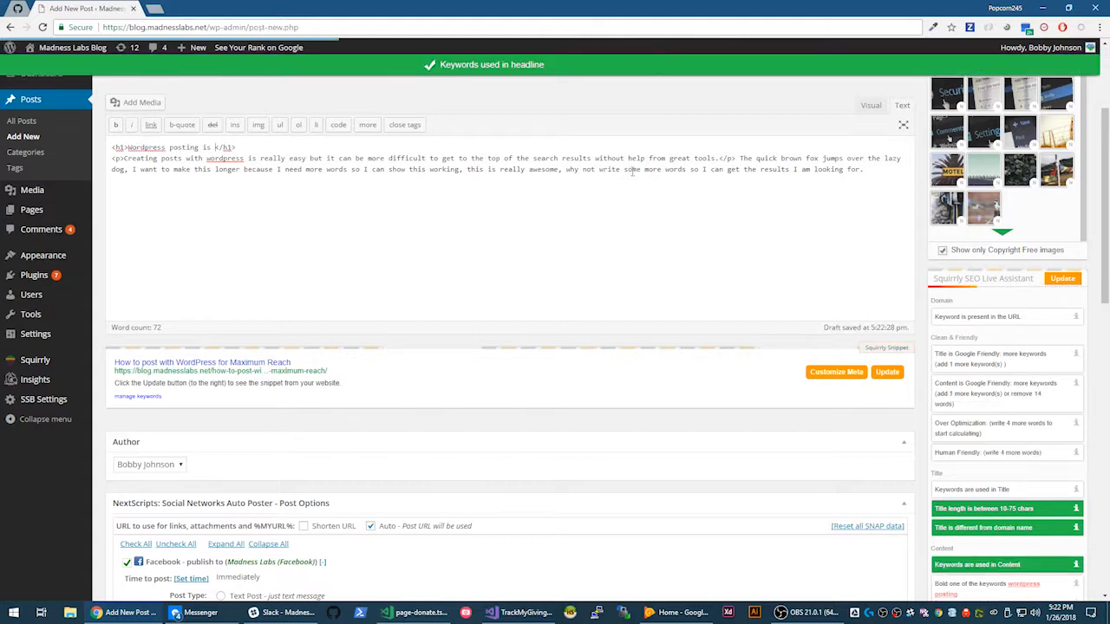
{"action": "type", "text": "easy and fun"}
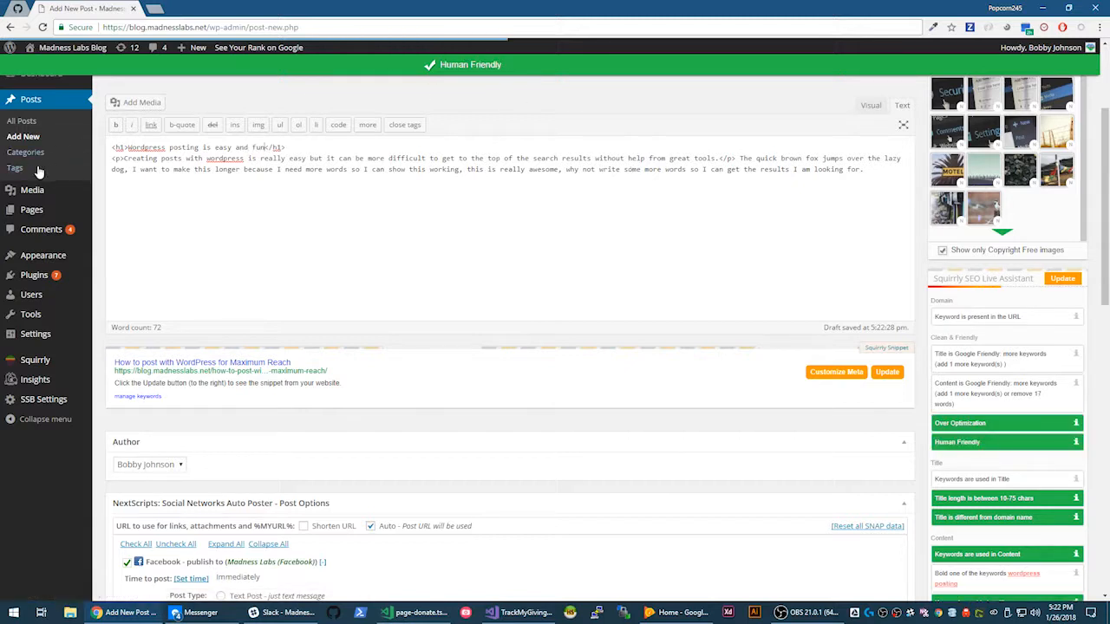
{"action": "left_click_drag", "start_coordinate": [128, 147], "coordinate": [193, 147]}
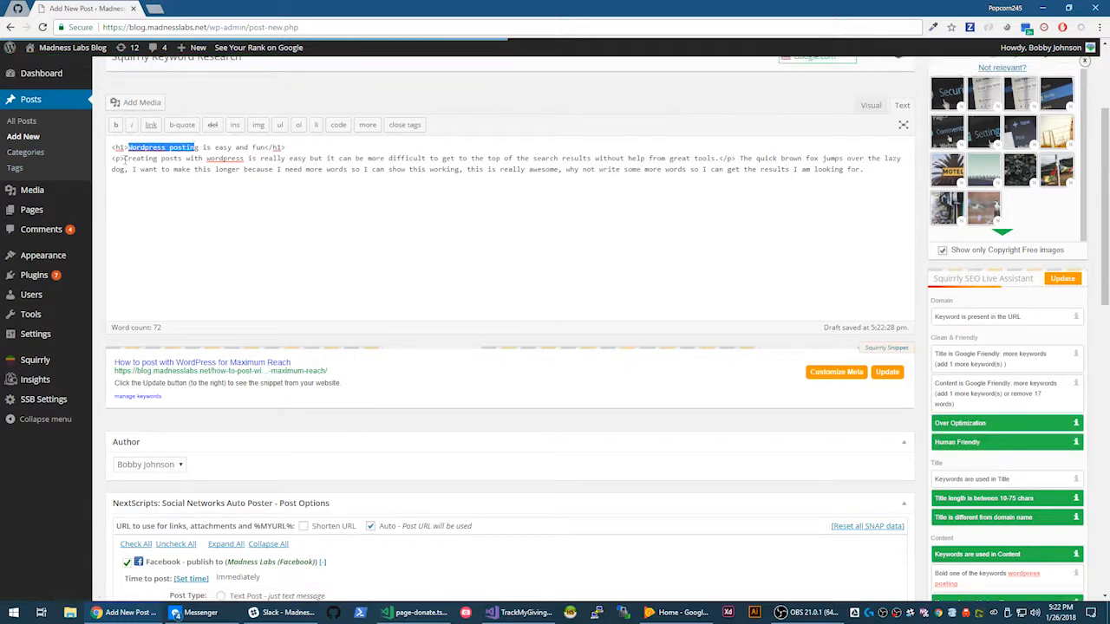
{"action": "key", "text": "Left"}
{"action": "type", "text": "<b"}
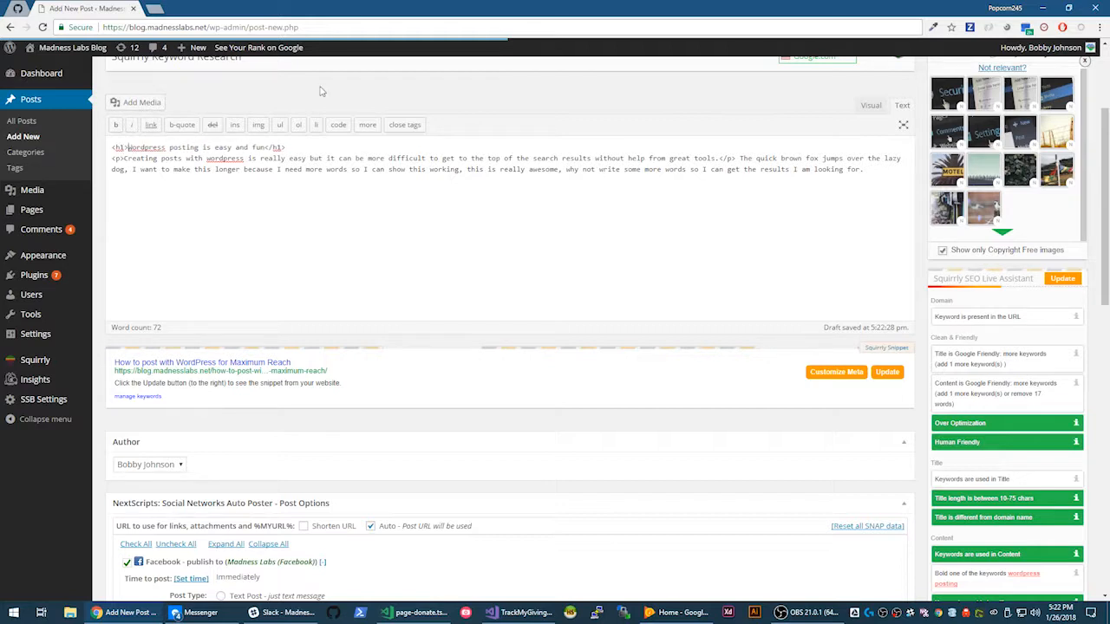
{"action": "type", "text": "><b"}
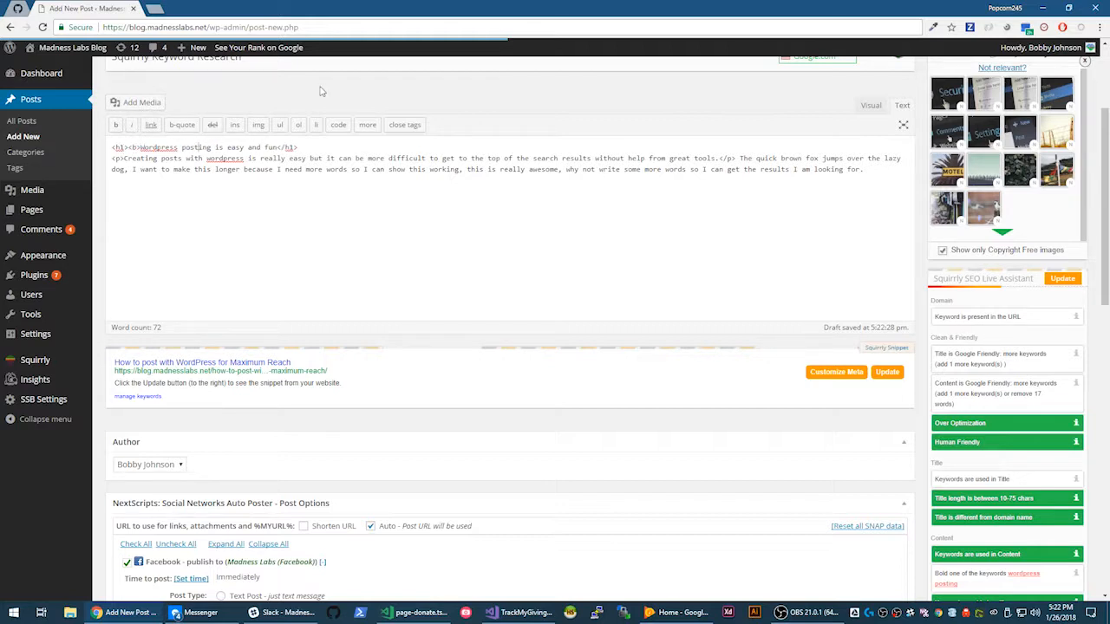
{"action": "type", "text": "</b>"}
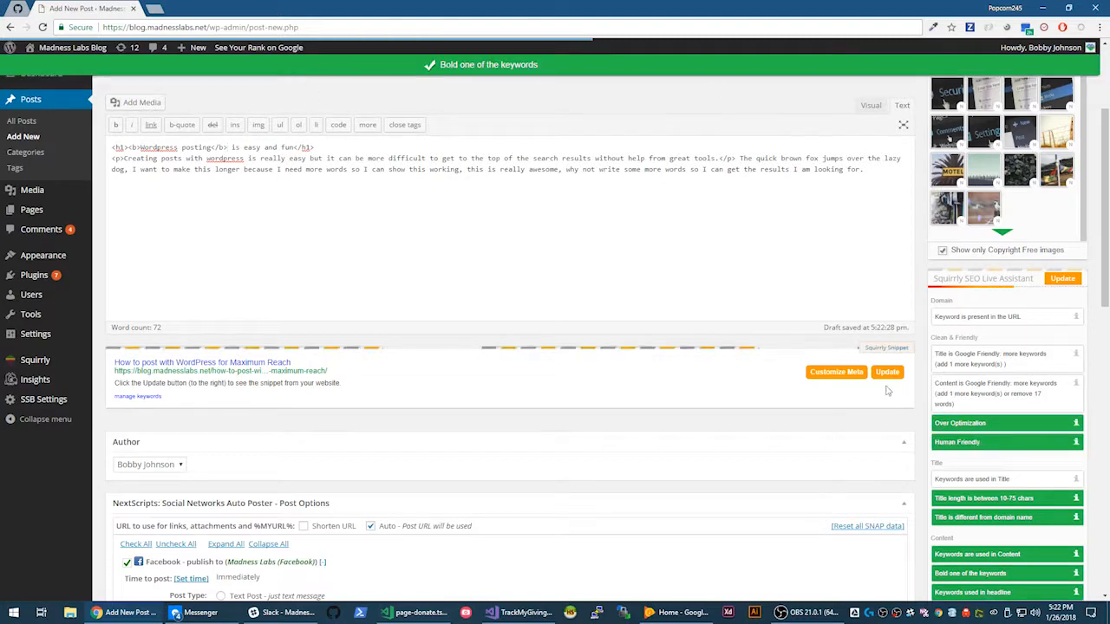
{"action": "scroll", "coordinate": [975, 438], "scroll_direction": "down", "scroll_amount": 3}
{"action": "scroll", "coordinate": [286, 262], "scroll_direction": "up", "scroll_amount": 3}
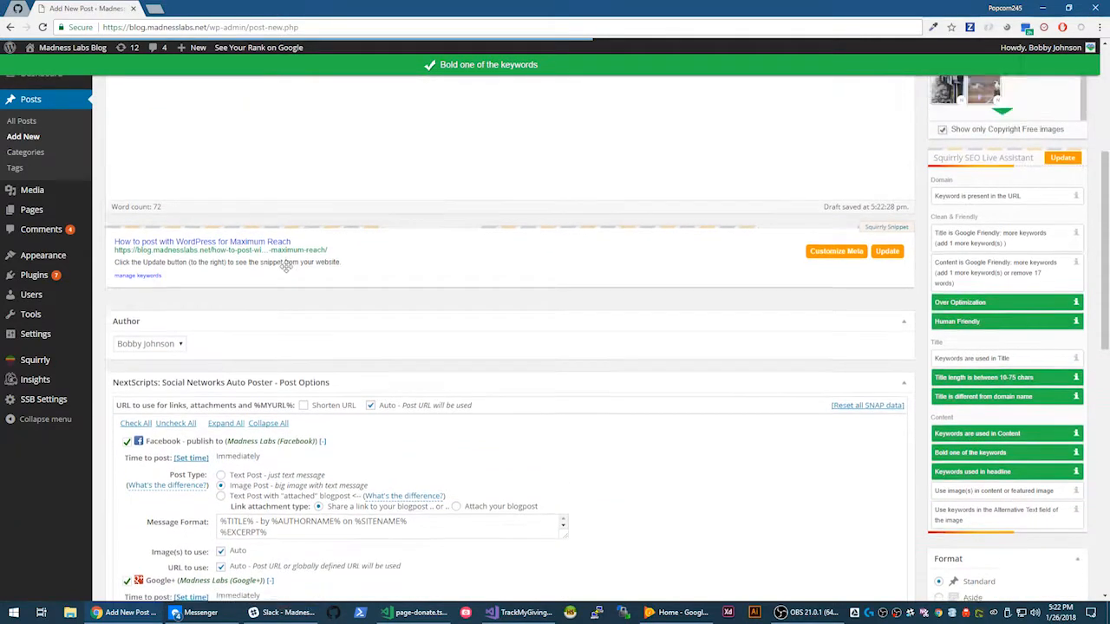
- Scroll through the editor to check the bolded-keyword headline and the 72-word count
{"action": "scroll", "coordinate": [782, 111], "scroll_direction": "up", "scroll_amount": 3}
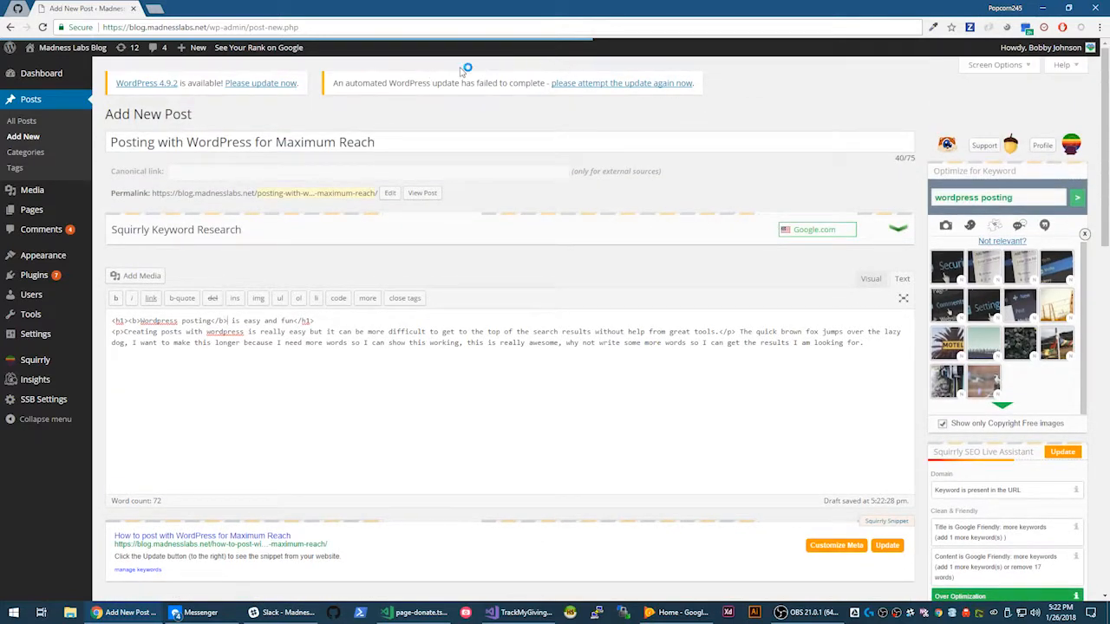
{"action": "scroll", "coordinate": [436, 268], "scroll_direction": "down", "scroll_amount": 5}
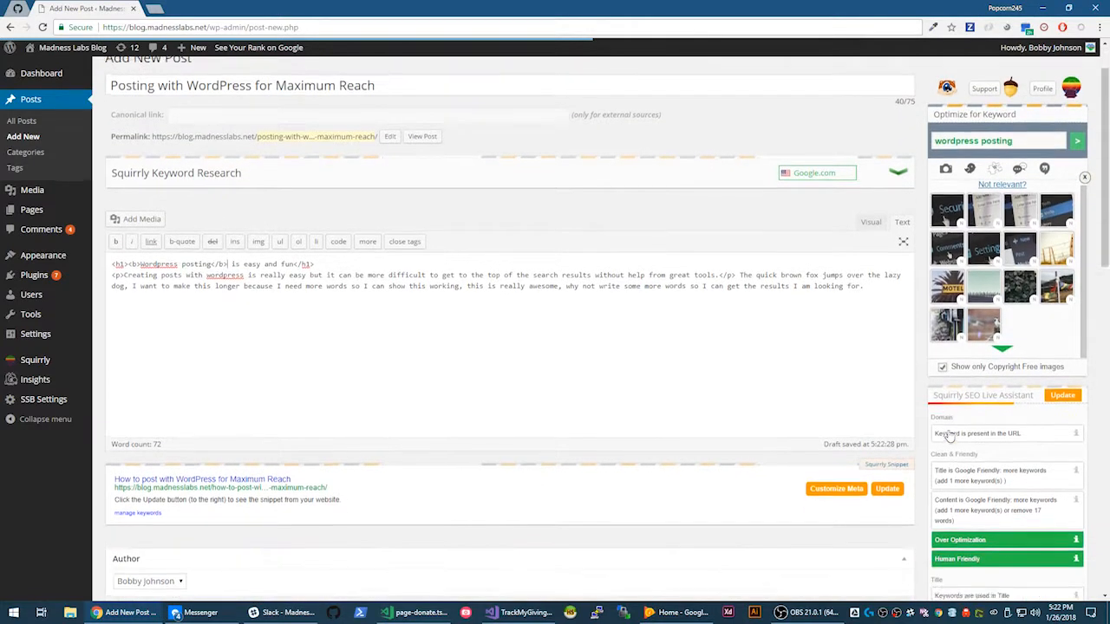
{"action": "scroll", "coordinate": [435, 267], "scroll_direction": "up", "scroll_amount": 5}
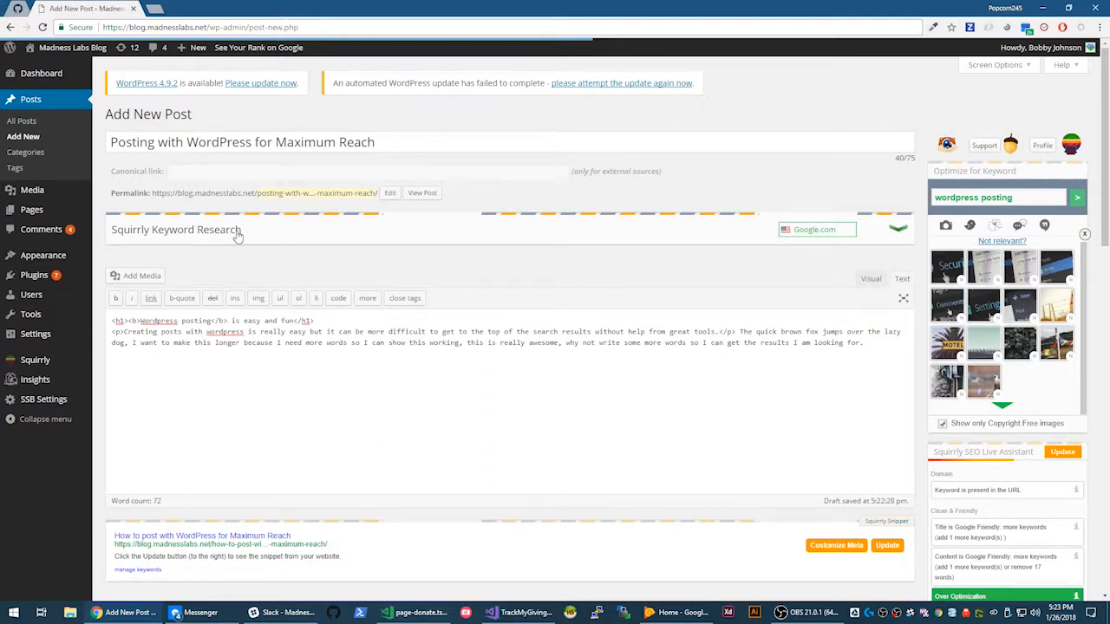
{"action": "scroll", "coordinate": [347, 290], "scroll_direction": "down", "scroll_amount": 4}
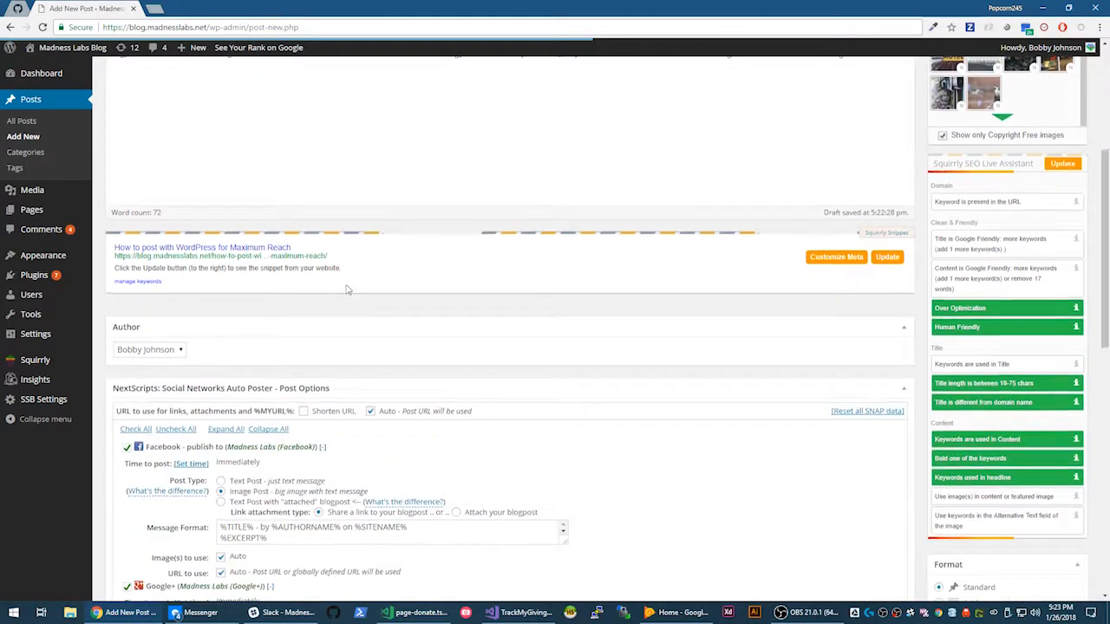
- Choose GettingSetup.jpg from the Media Library as the post's featured image
{"action": "scroll", "coordinate": [346, 290], "scroll_direction": "up", "scroll_amount": 4}
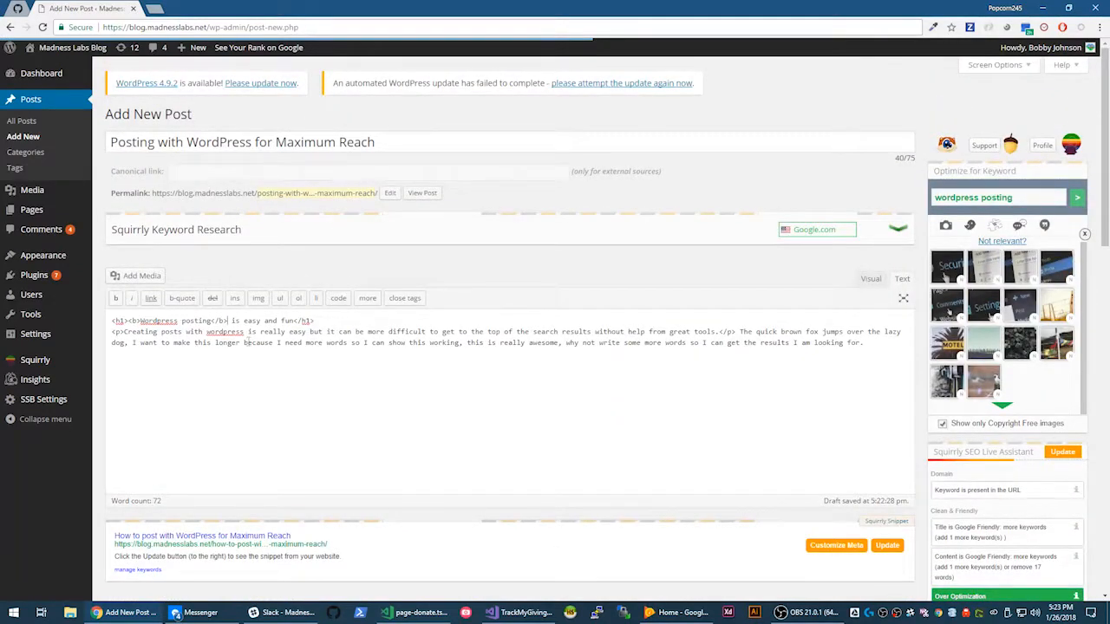
{"action": "scroll", "coordinate": [561, 382], "scroll_direction": "down", "scroll_amount": 2}
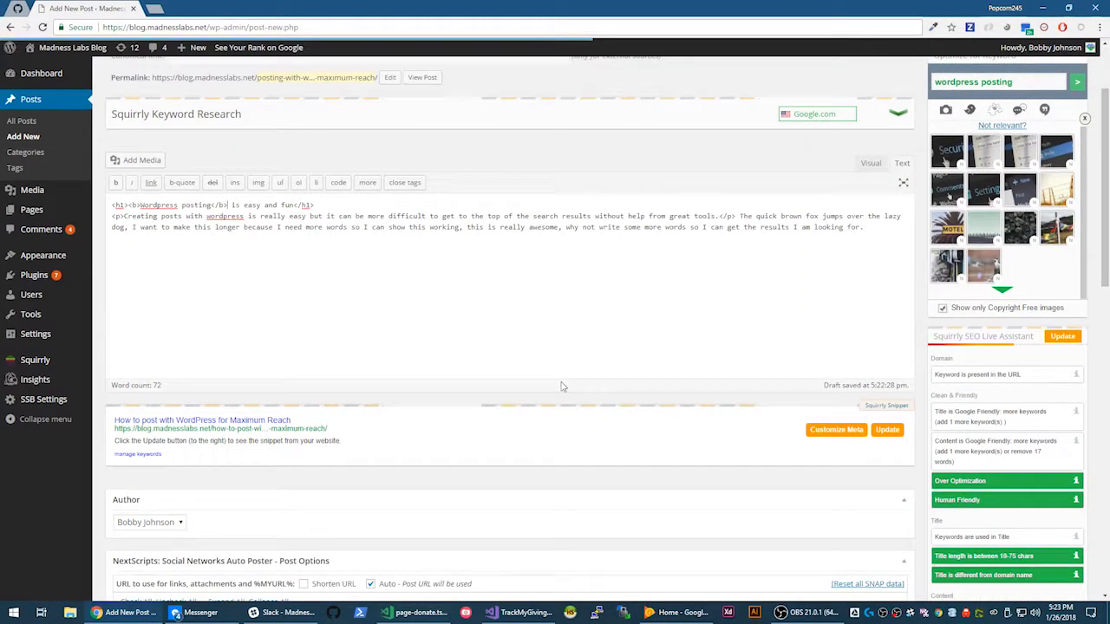
{"action": "scroll", "coordinate": [595, 327], "scroll_direction": "down", "scroll_amount": 7}
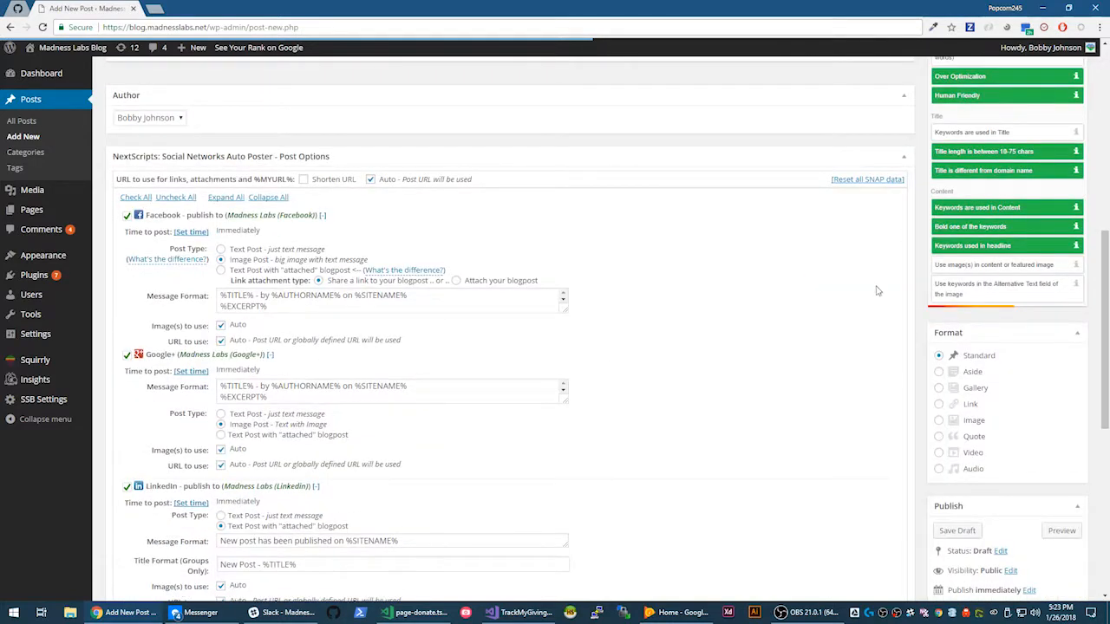
{"action": "scroll", "coordinate": [876, 291], "scroll_direction": "down", "scroll_amount": 7}
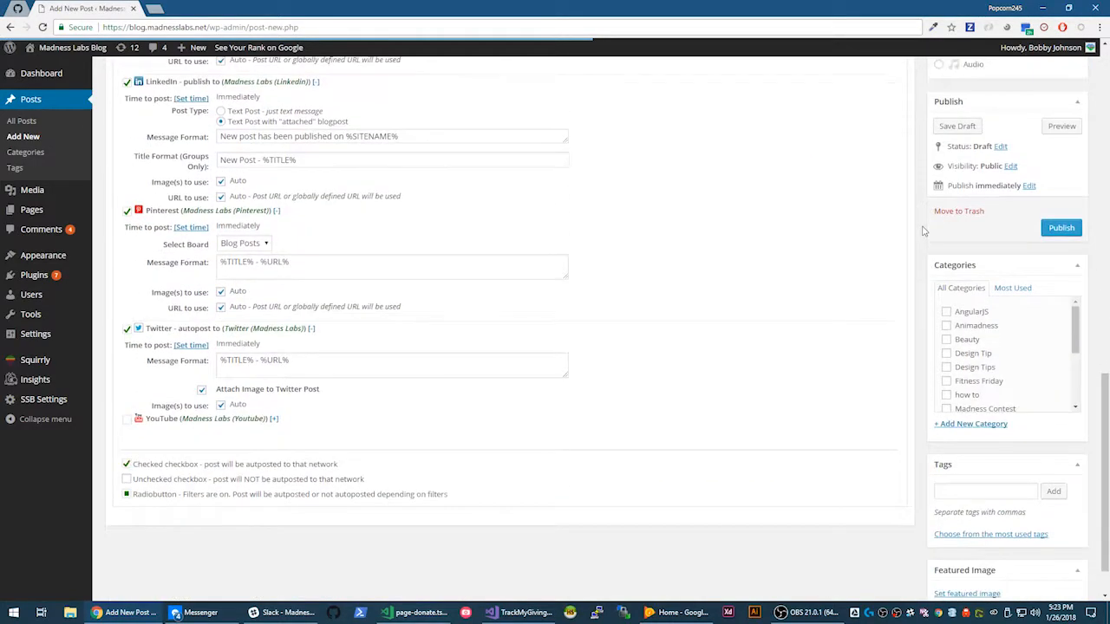
{"action": "scroll", "coordinate": [910, 212], "scroll_direction": "down", "scroll_amount": 1}
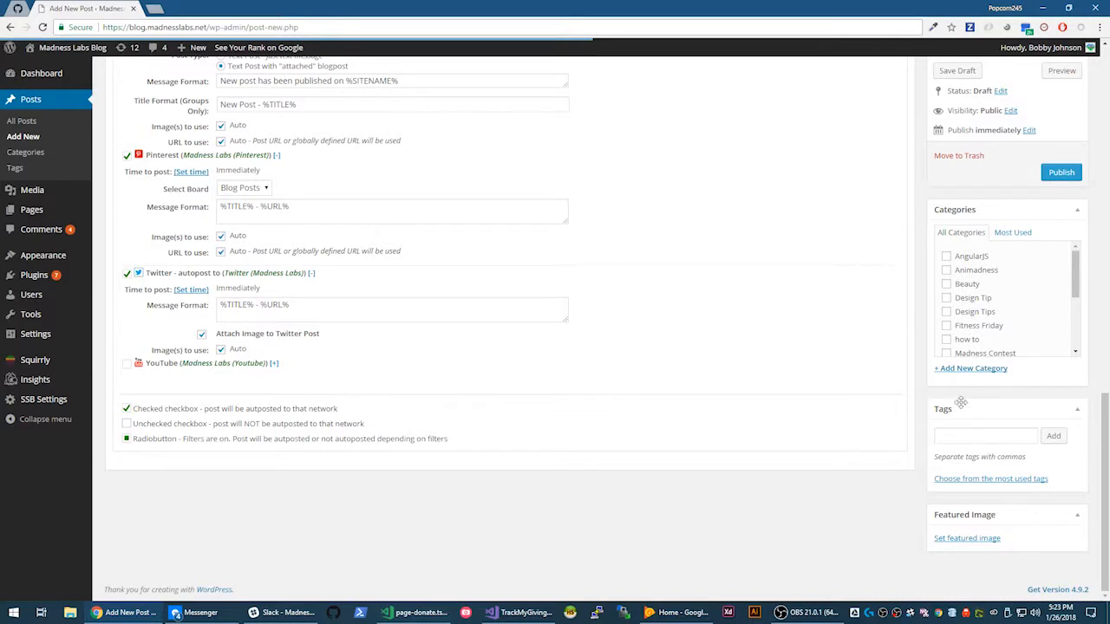
{"action": "left_click", "coordinate": [966, 541]}
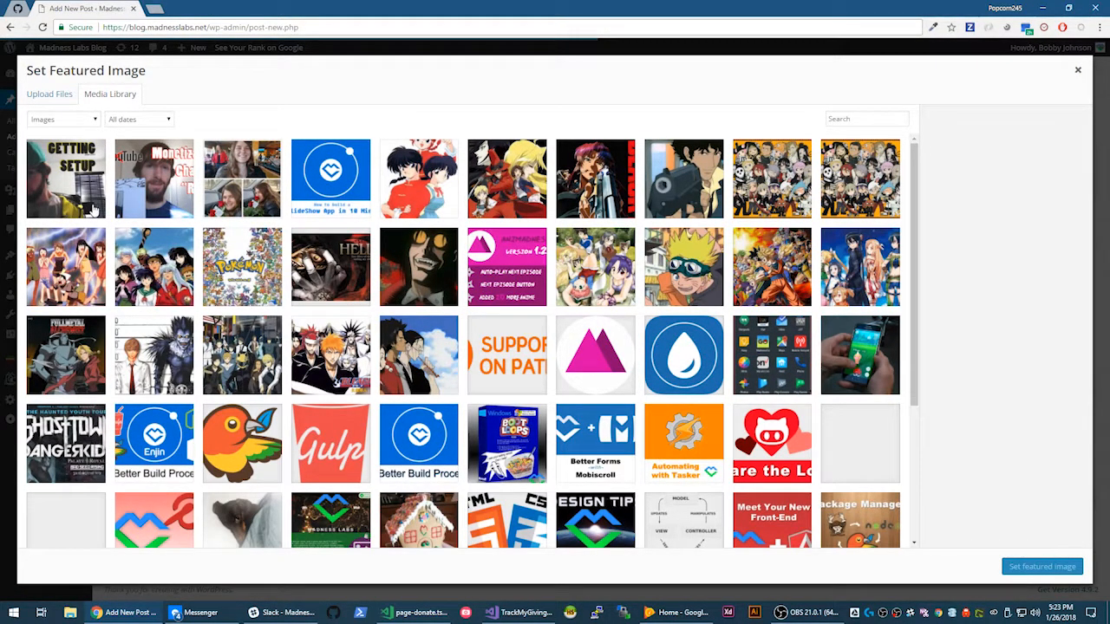
{"action": "left_click", "coordinate": [78, 178]}
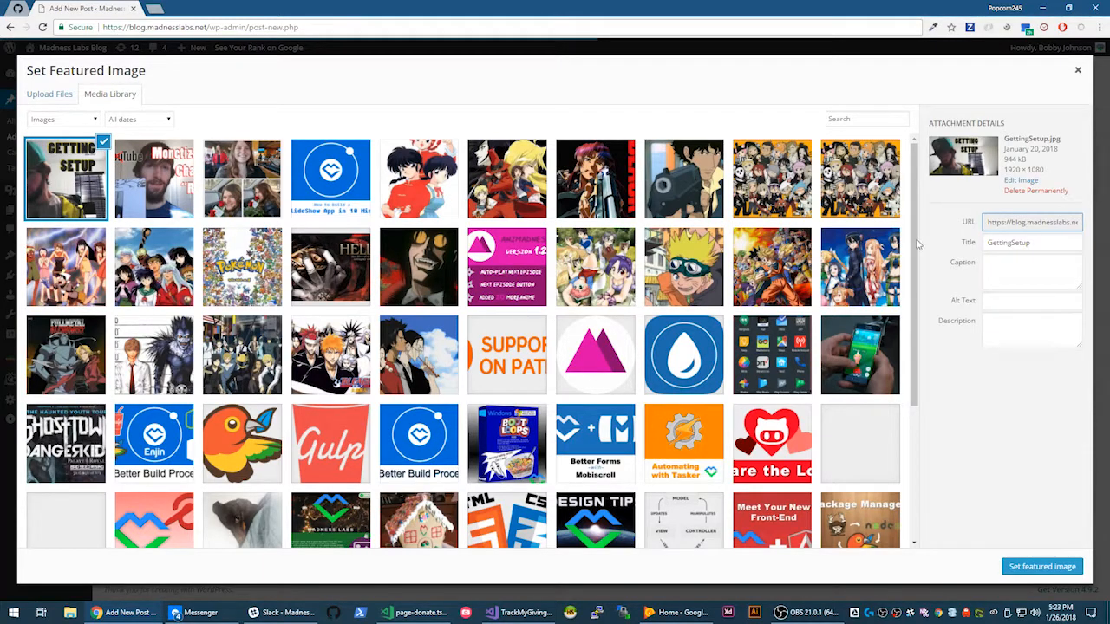
{"action": "left_click", "coordinate": [1042, 567]}
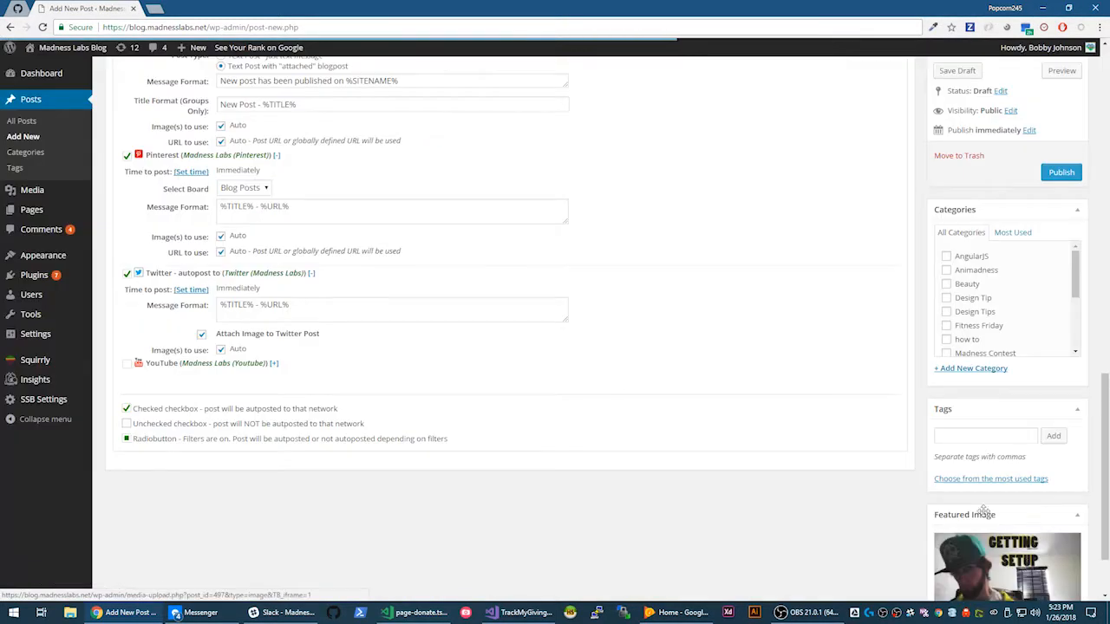
{"action": "scroll", "coordinate": [1005, 485], "scroll_direction": "down", "scroll_amount": 2}
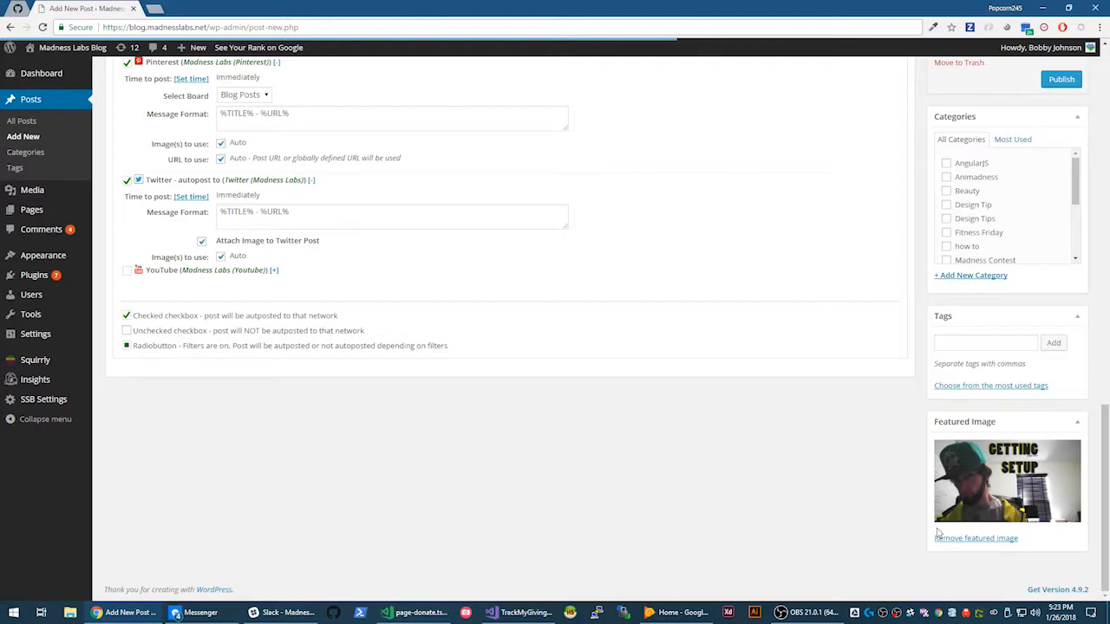
- Insert GettingSetup.jpg at full 1920×1080 size on a new line above the headline
{"action": "scroll", "coordinate": [495, 303], "scroll_direction": "up", "scroll_amount": 15}
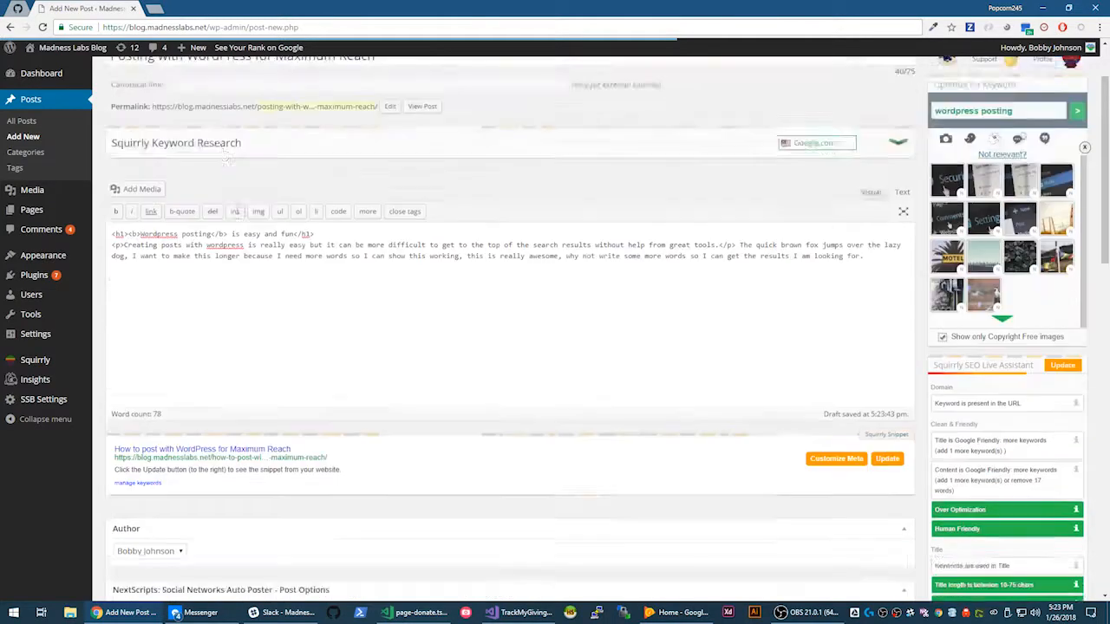
{"action": "key", "text": "Return"}
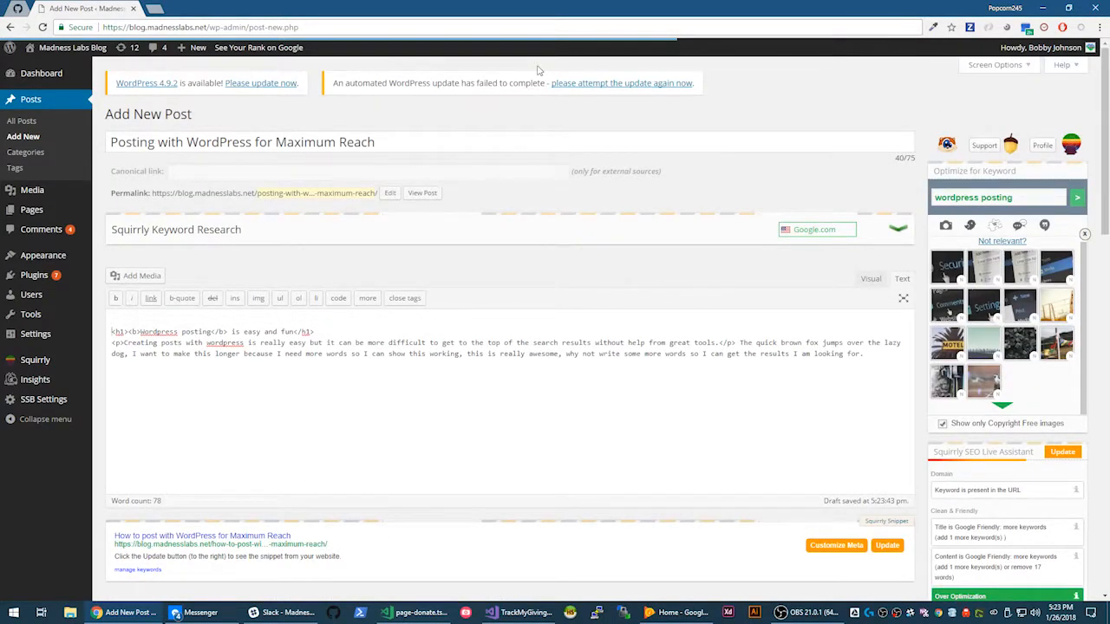
{"action": "left_click", "coordinate": [139, 285]}
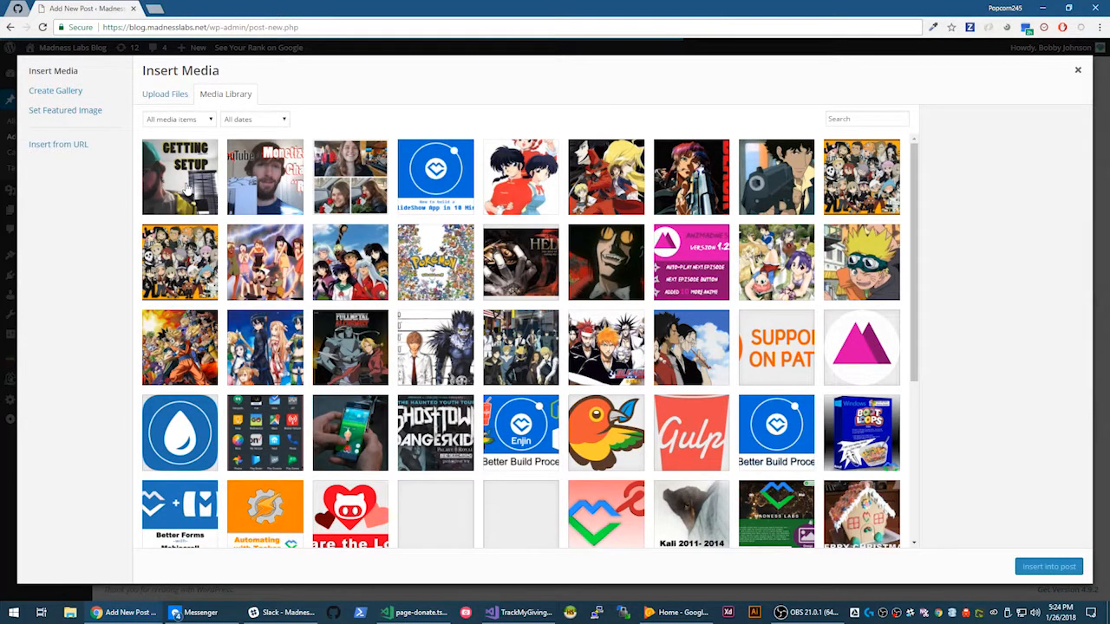
{"action": "left_click", "coordinate": [186, 190]}
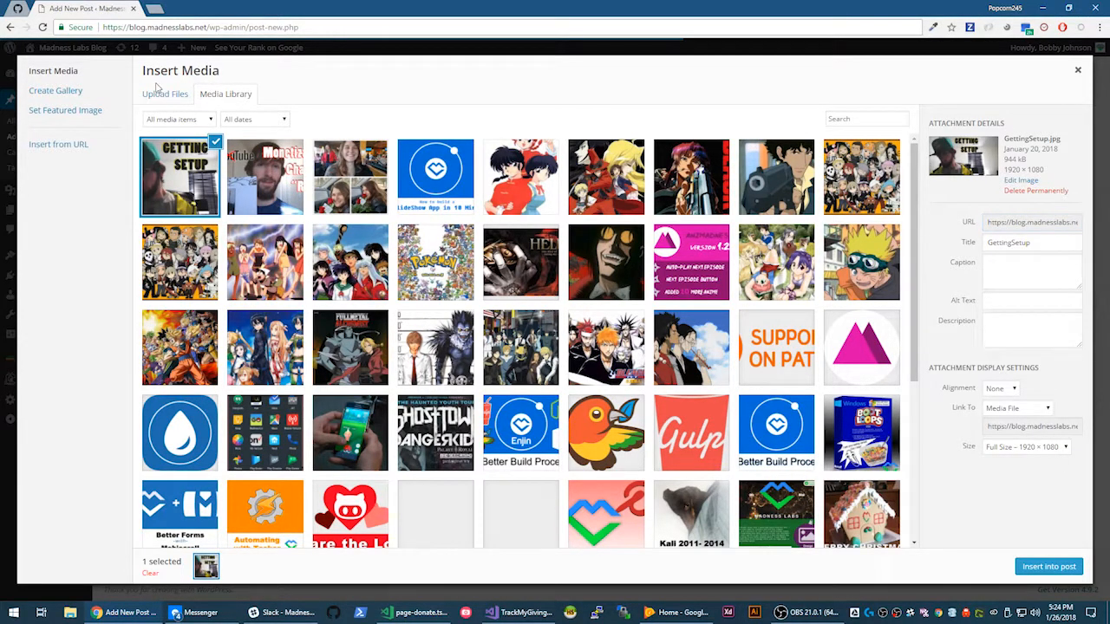
{"action": "left_click", "coordinate": [154, 97]}
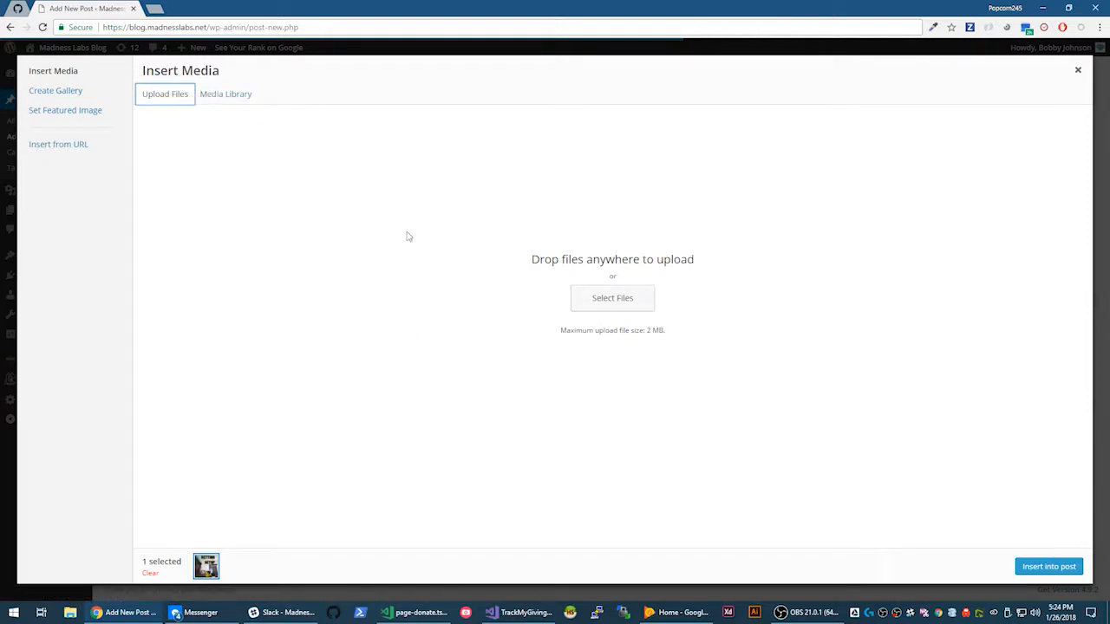
{"action": "left_click", "coordinate": [233, 97]}
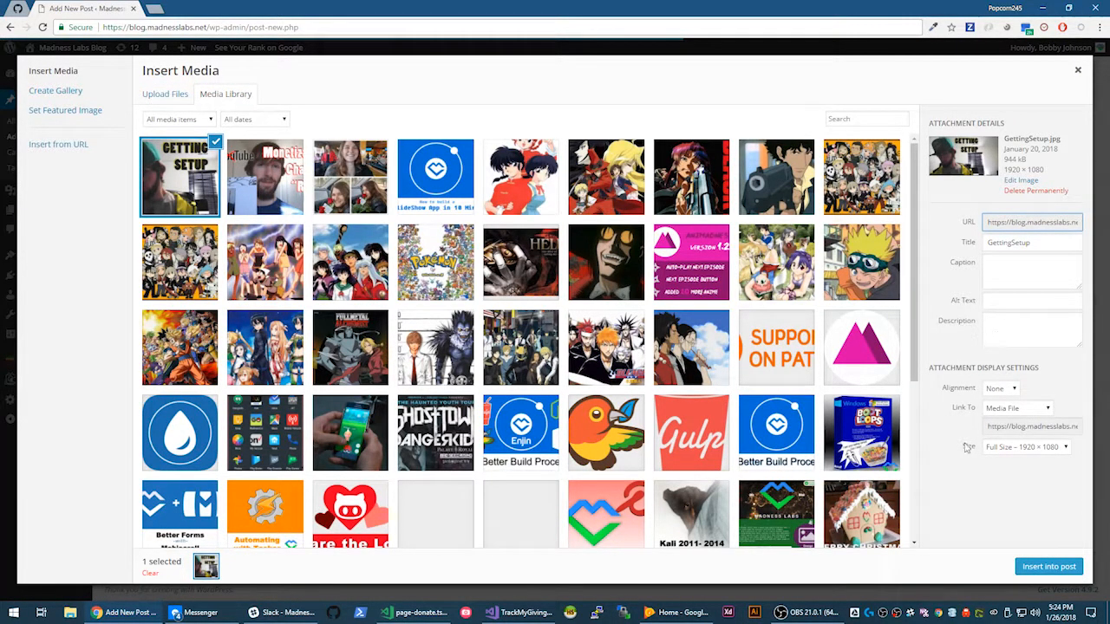
{"action": "left_click", "coordinate": [1047, 566]}
{"action": "left_click", "coordinate": [815, 230]}
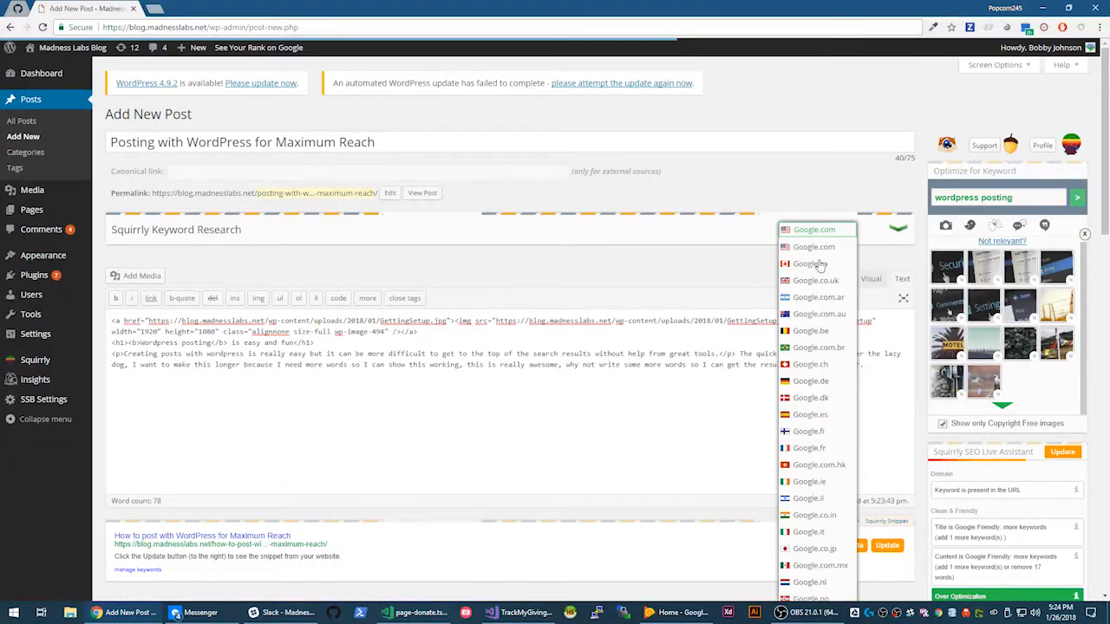
- Switch to the Visual view and review the image, heading and Squirrly SEO checklist down to Publish
{"action": "left_click", "coordinate": [870, 278]}
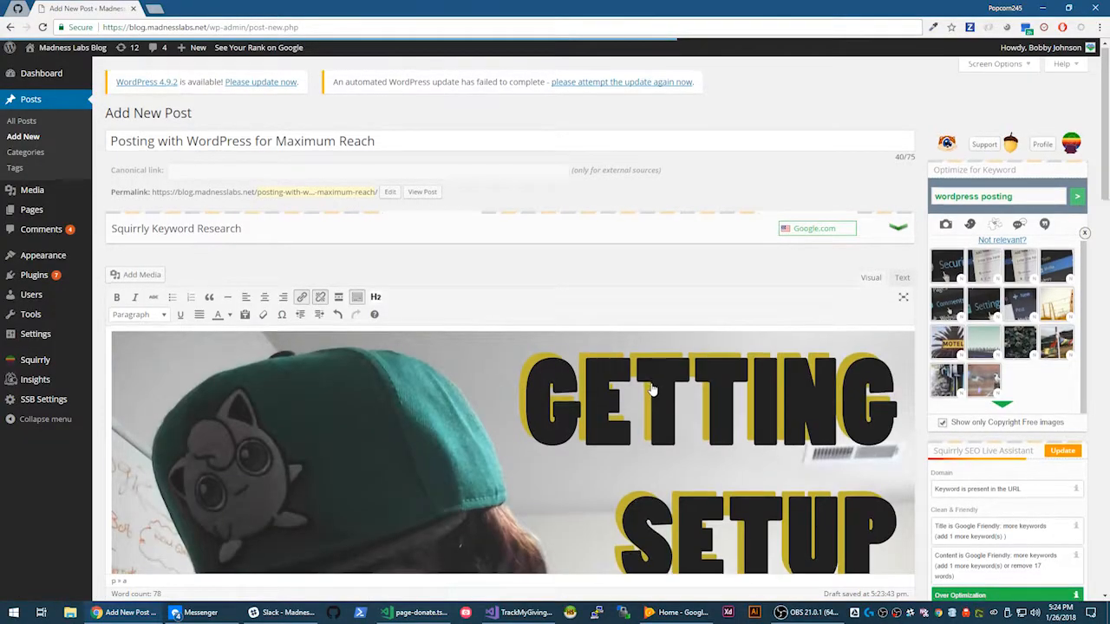
{"action": "scroll", "coordinate": [651, 390], "scroll_direction": "down", "scroll_amount": 10}
{"action": "scroll", "coordinate": [550, 309], "scroll_direction": "up", "scroll_amount": 8}
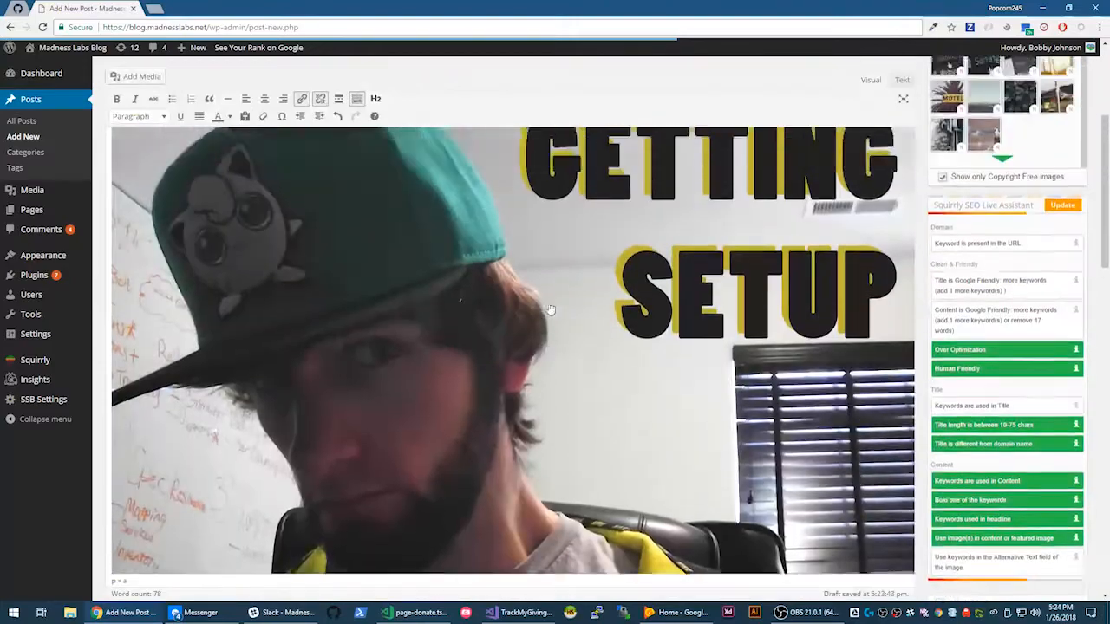
{"action": "scroll", "coordinate": [550, 310], "scroll_direction": "up", "scroll_amount": 1}
{"action": "scroll", "coordinate": [550, 312], "scroll_direction": "down", "scroll_amount": 6}
{"action": "scroll", "coordinate": [438, 297], "scroll_direction": "up", "scroll_amount": 4}
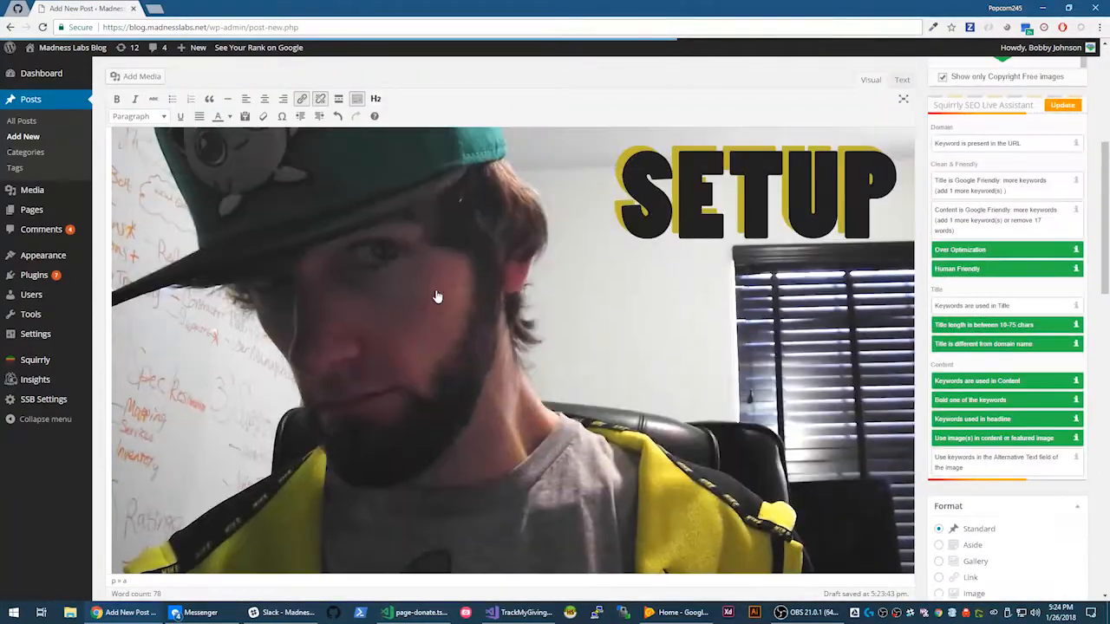
{"action": "scroll", "coordinate": [438, 297], "scroll_direction": "up", "scroll_amount": 2}
{"action": "scroll", "coordinate": [438, 298], "scroll_direction": "down", "scroll_amount": 2}
{"action": "scroll", "coordinate": [956, 260], "scroll_direction": "down", "scroll_amount": 5}
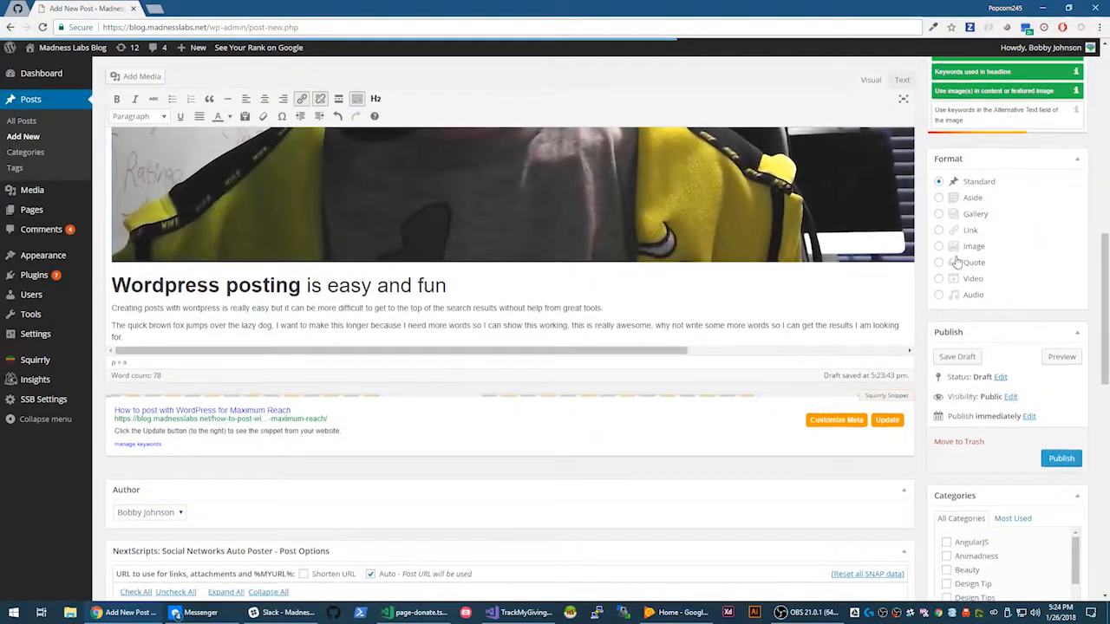
{"action": "scroll", "coordinate": [956, 260], "scroll_direction": "down", "scroll_amount": 5}
{"action": "scroll", "coordinate": [954, 256], "scroll_direction": "up", "scroll_amount": 10}
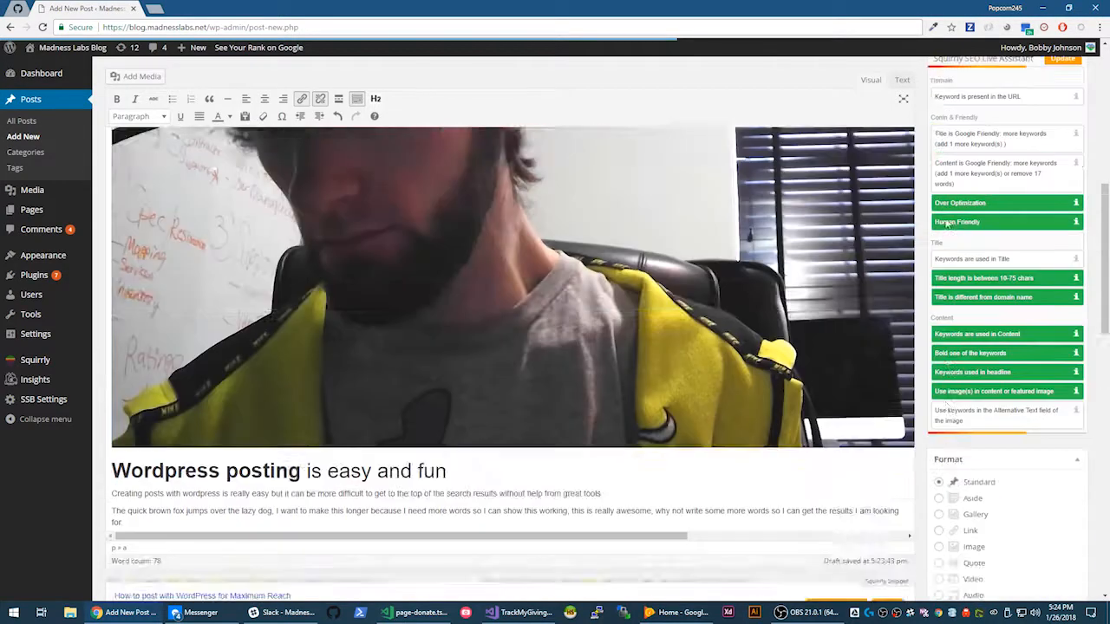
{"action": "scroll", "coordinate": [948, 224], "scroll_direction": "up", "scroll_amount": 3}
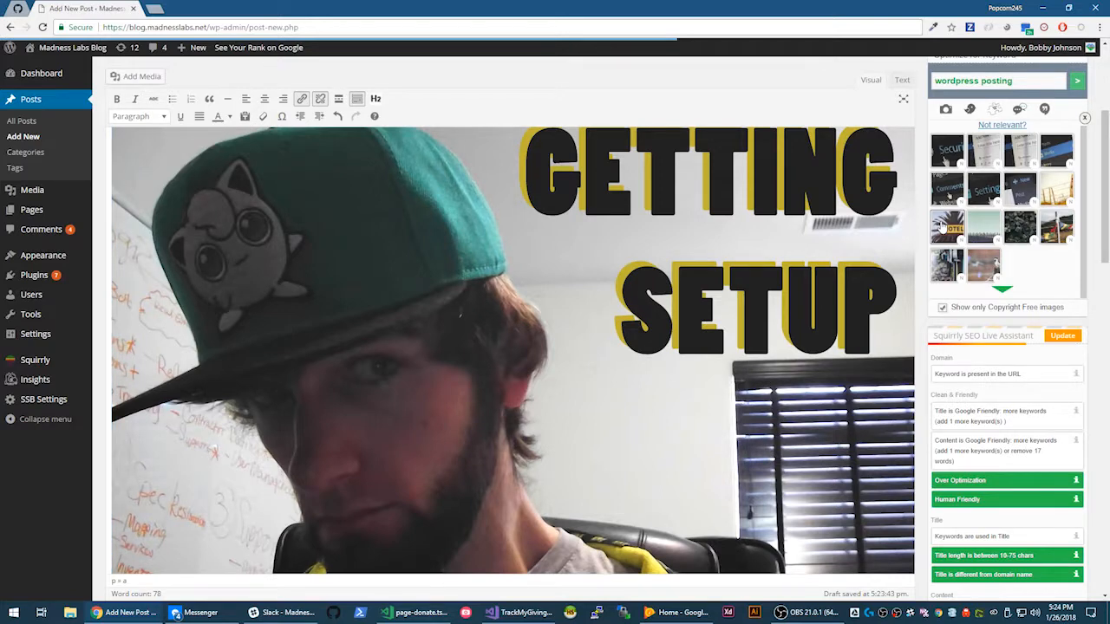
{"action": "scroll", "coordinate": [791, 196], "scroll_direction": "down", "scroll_amount": 2}
{"action": "scroll", "coordinate": [791, 195], "scroll_direction": "up", "scroll_amount": 5}
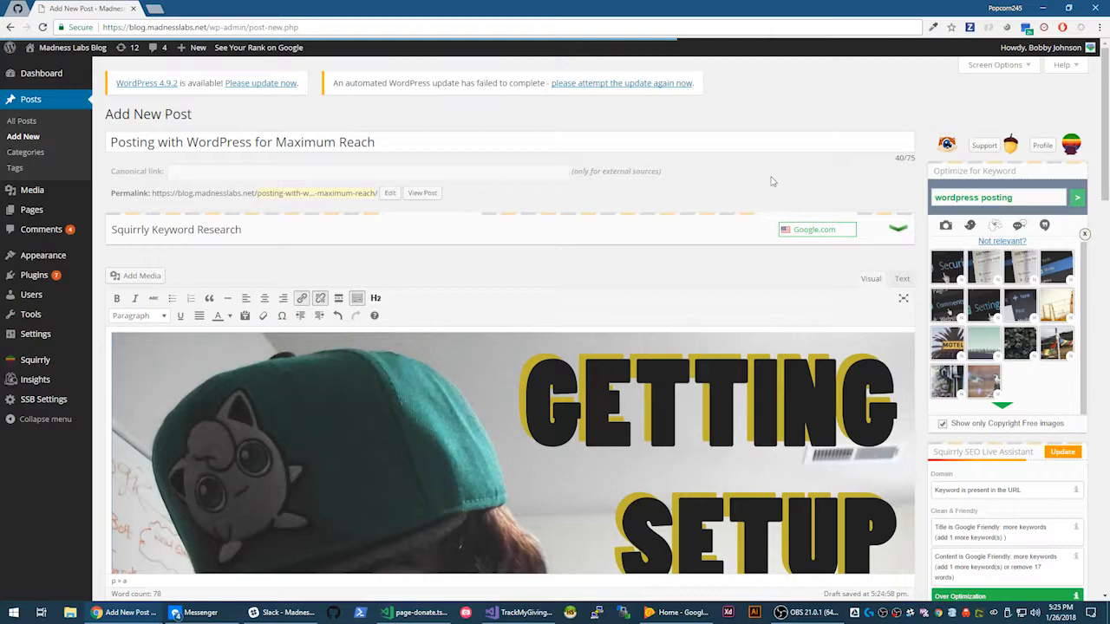
{"action": "scroll", "coordinate": [967, 357], "scroll_direction": "down", "scroll_amount": 3}
{"action": "scroll", "coordinate": [967, 357], "scroll_direction": "down", "scroll_amount": 2}
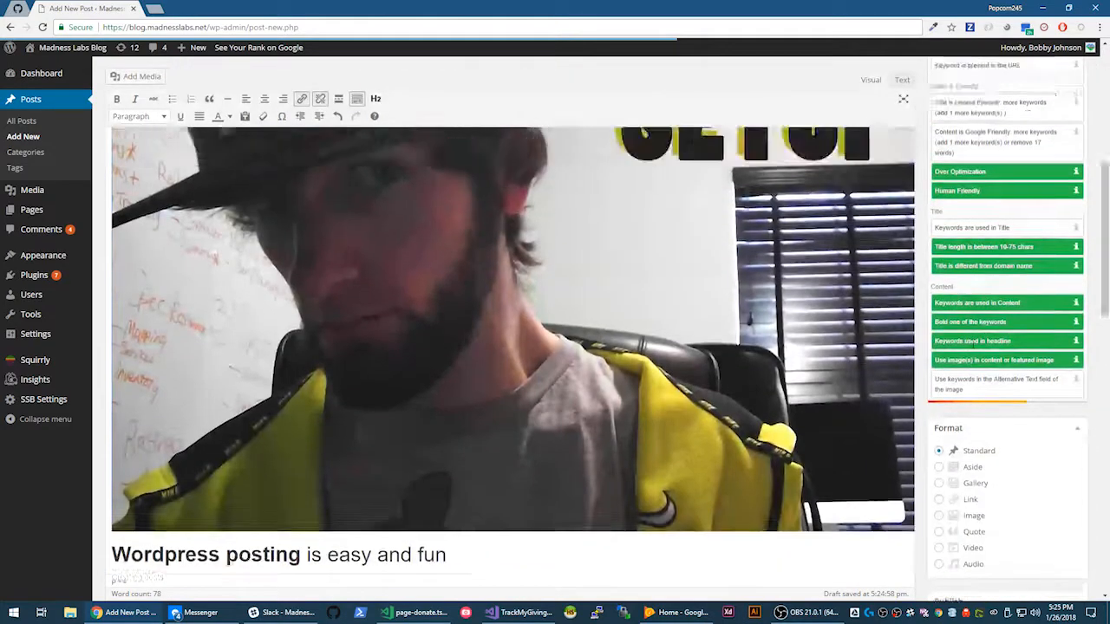
{"action": "scroll", "coordinate": [969, 338], "scroll_direction": "up", "scroll_amount": 5}
{"action": "scroll", "coordinate": [973, 312], "scroll_direction": "down", "scroll_amount": 5}
{"action": "scroll", "coordinate": [972, 312], "scroll_direction": "down", "scroll_amount": 3}
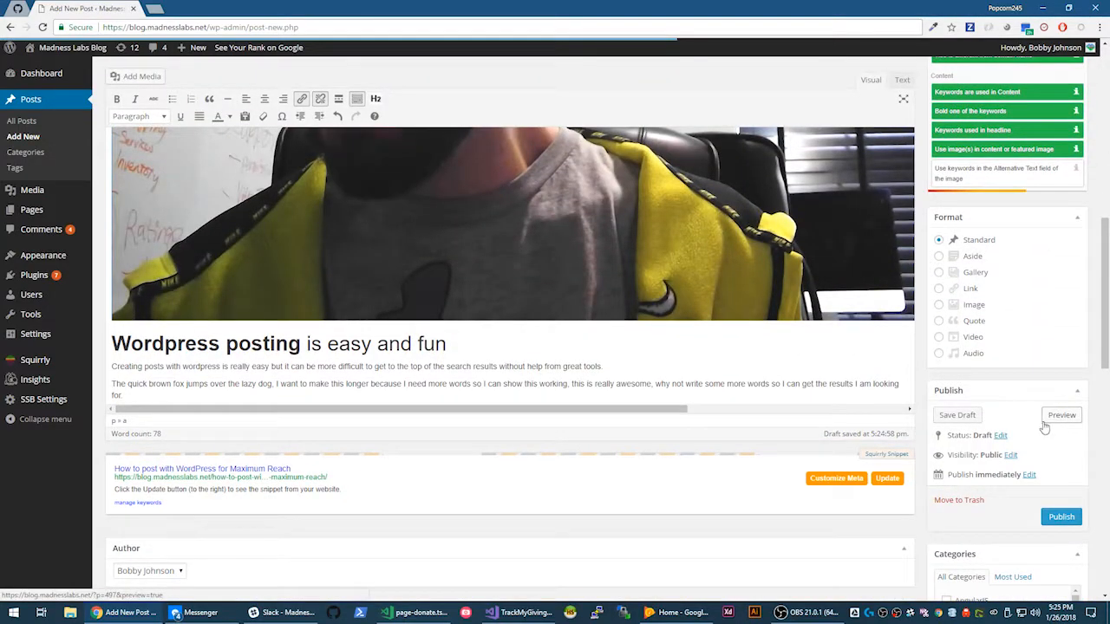
{"action": "scroll", "coordinate": [1036, 397], "scroll_direction": "down", "scroll_amount": 1}
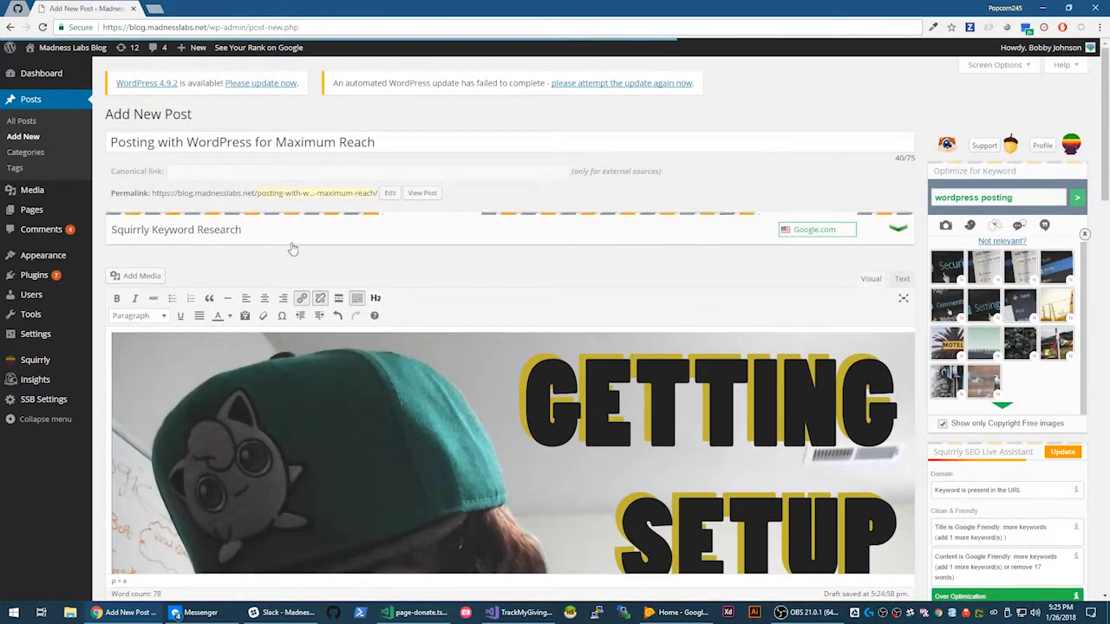
{"action": "scroll", "coordinate": [642, 302], "scroll_direction": "down", "scroll_amount": 10}
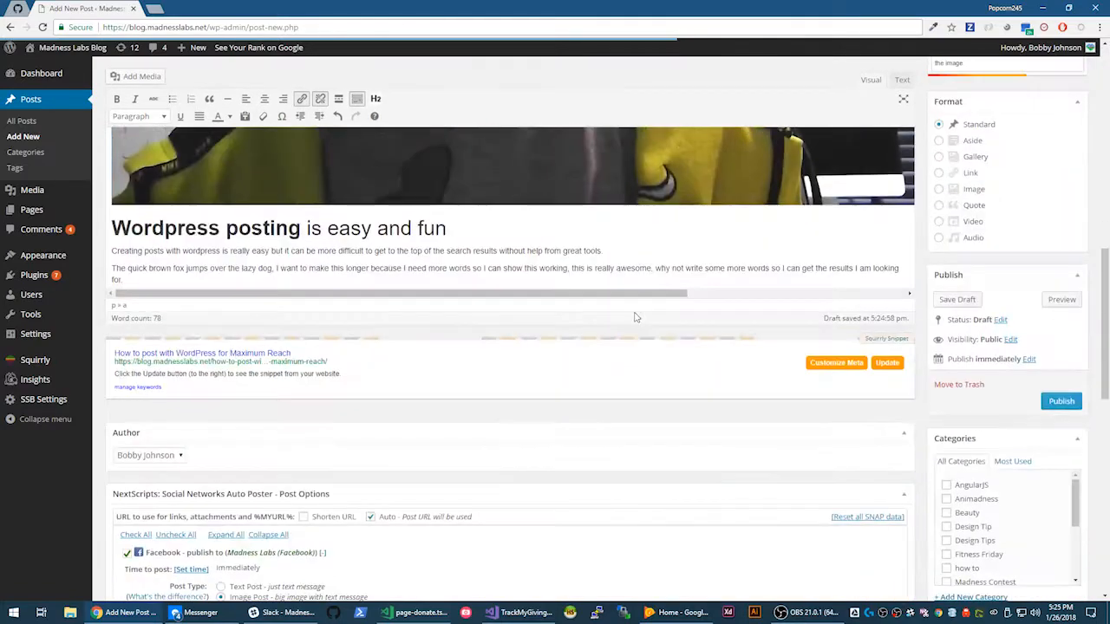
{"action": "scroll", "coordinate": [634, 317], "scroll_direction": "up", "scroll_amount": 5}
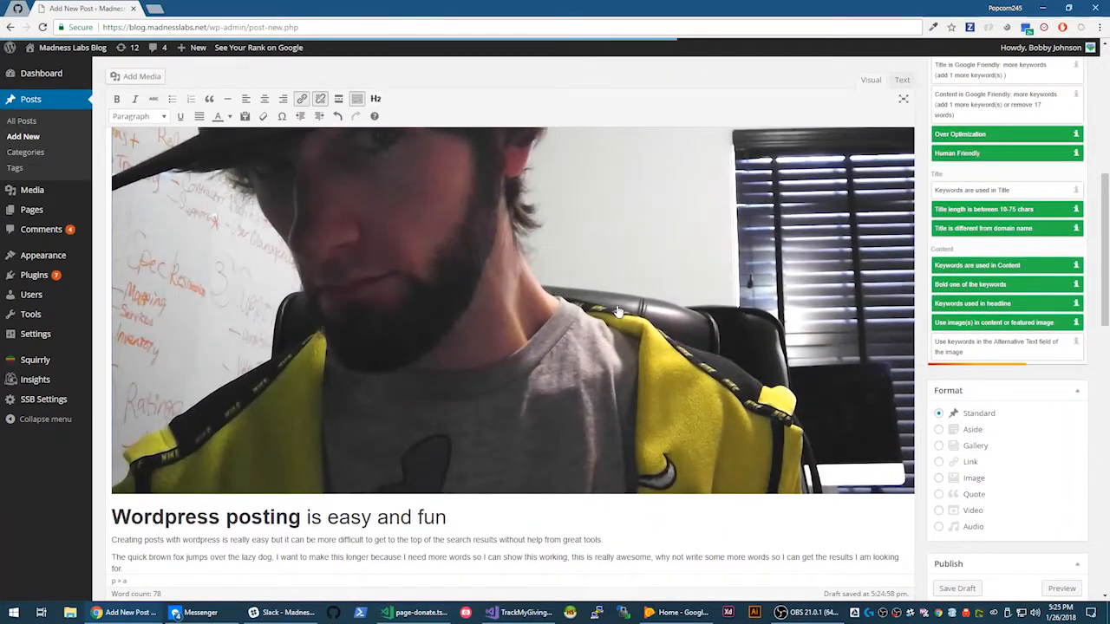
{"action": "scroll", "coordinate": [670, 326], "scroll_direction": "down", "scroll_amount": 6}
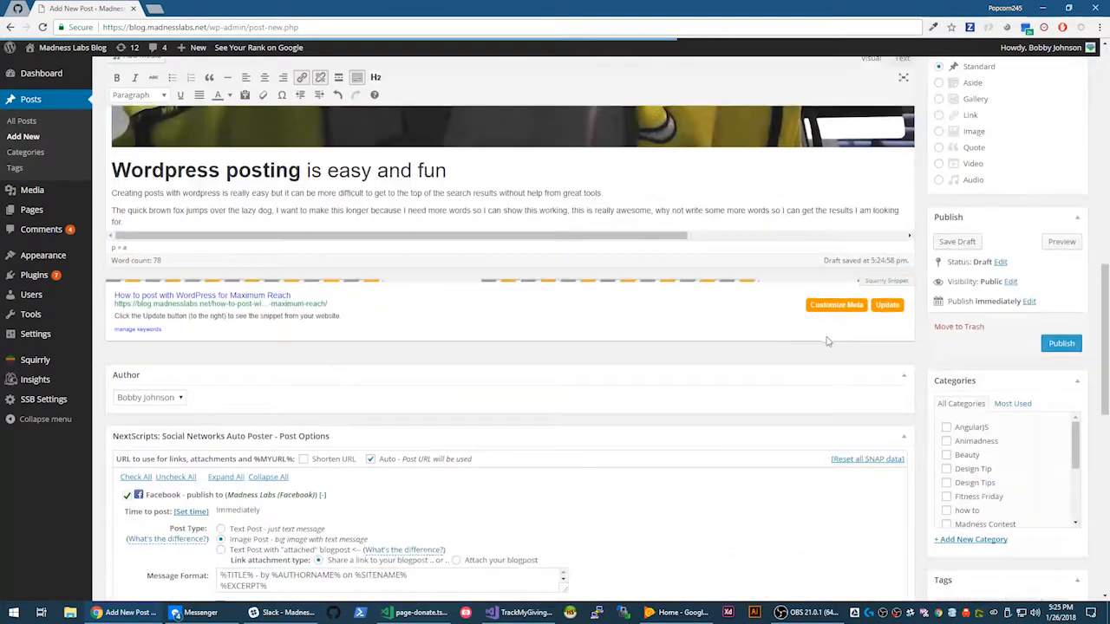
- Preview the draft in a new tab, scroll through the rendered post, then return to the editor
{"action": "left_click", "coordinate": [1064, 247]}
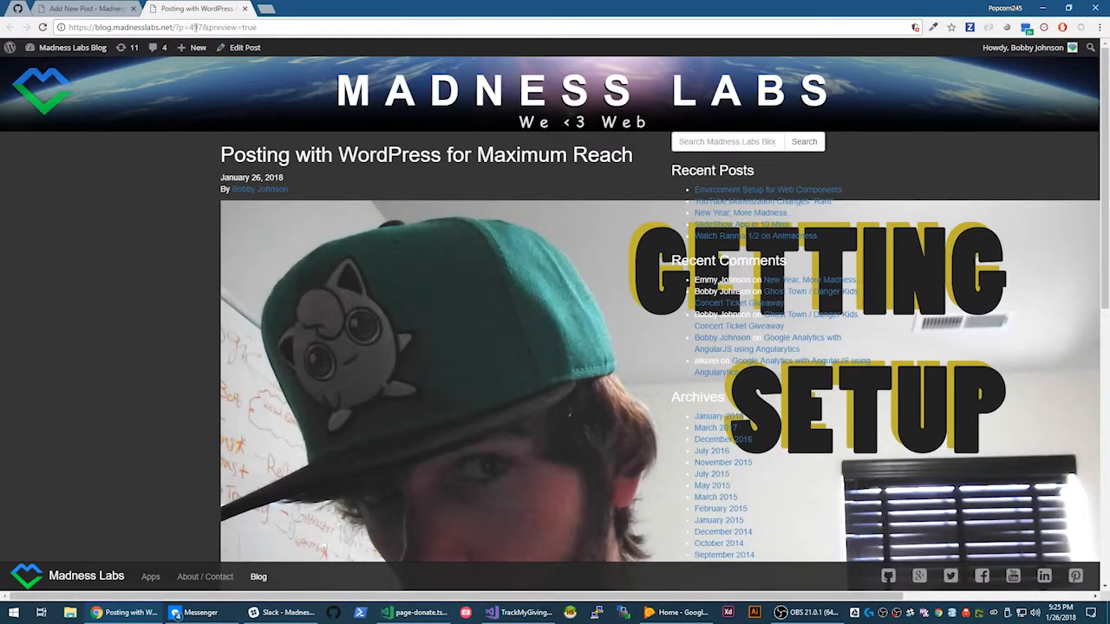
{"action": "scroll", "coordinate": [601, 228], "scroll_direction": "down", "scroll_amount": 7}
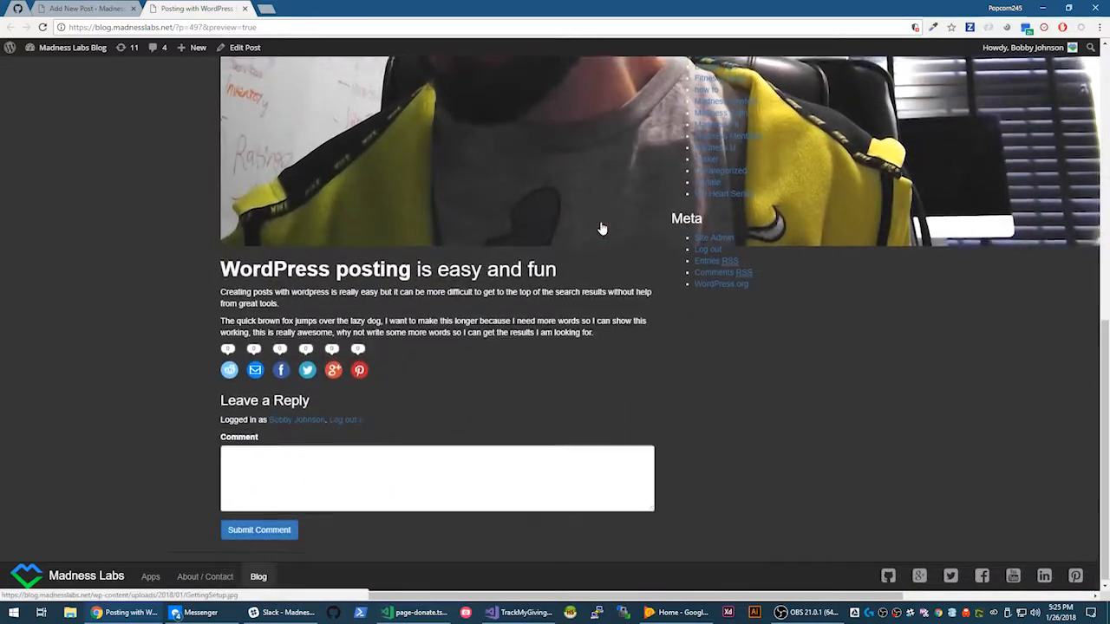
{"action": "scroll", "coordinate": [602, 228], "scroll_direction": "up", "scroll_amount": 5}
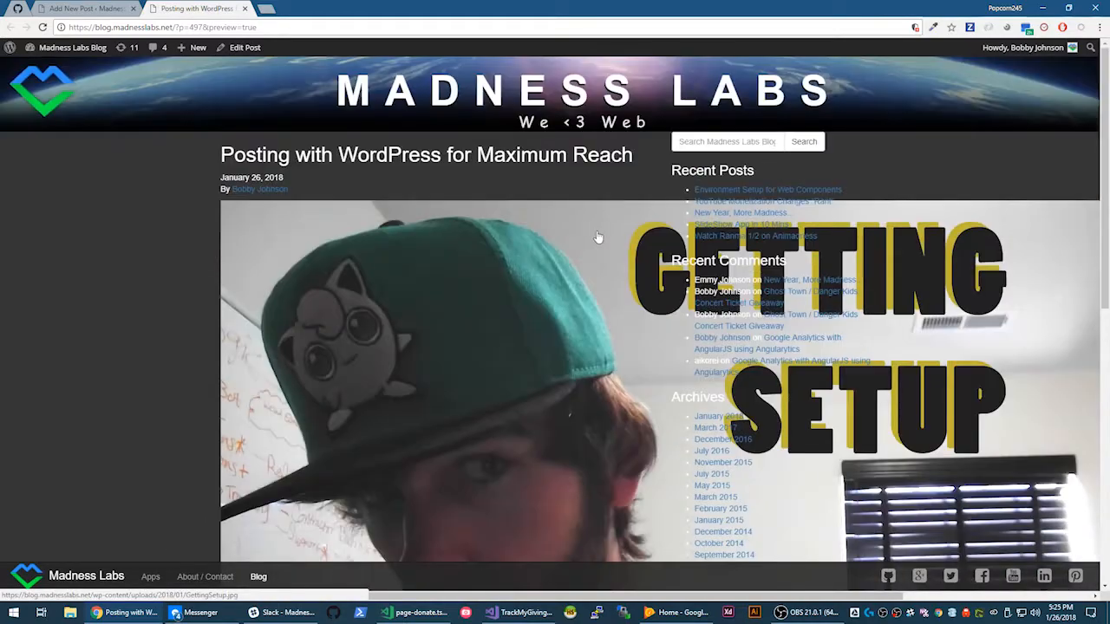
{"action": "scroll", "coordinate": [597, 235], "scroll_direction": "down", "scroll_amount": 4}
{"action": "scroll", "coordinate": [595, 236], "scroll_direction": "down", "scroll_amount": 3}
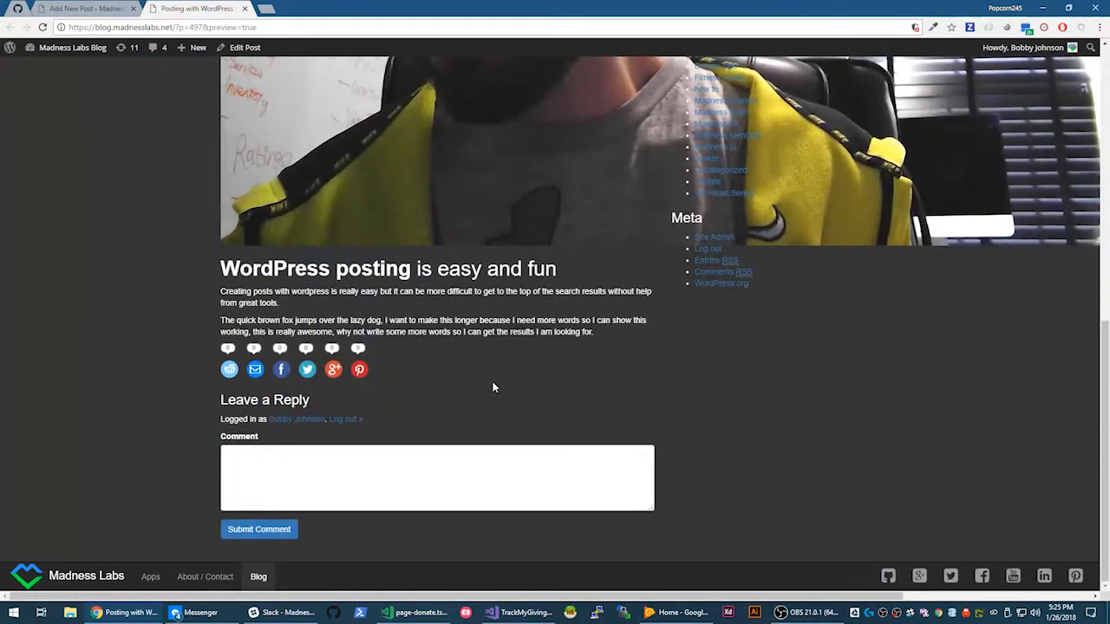
{"action": "scroll", "coordinate": [490, 389], "scroll_direction": "up", "scroll_amount": 6}
{"action": "scroll", "coordinate": [512, 361], "scroll_direction": "down", "scroll_amount": 6}
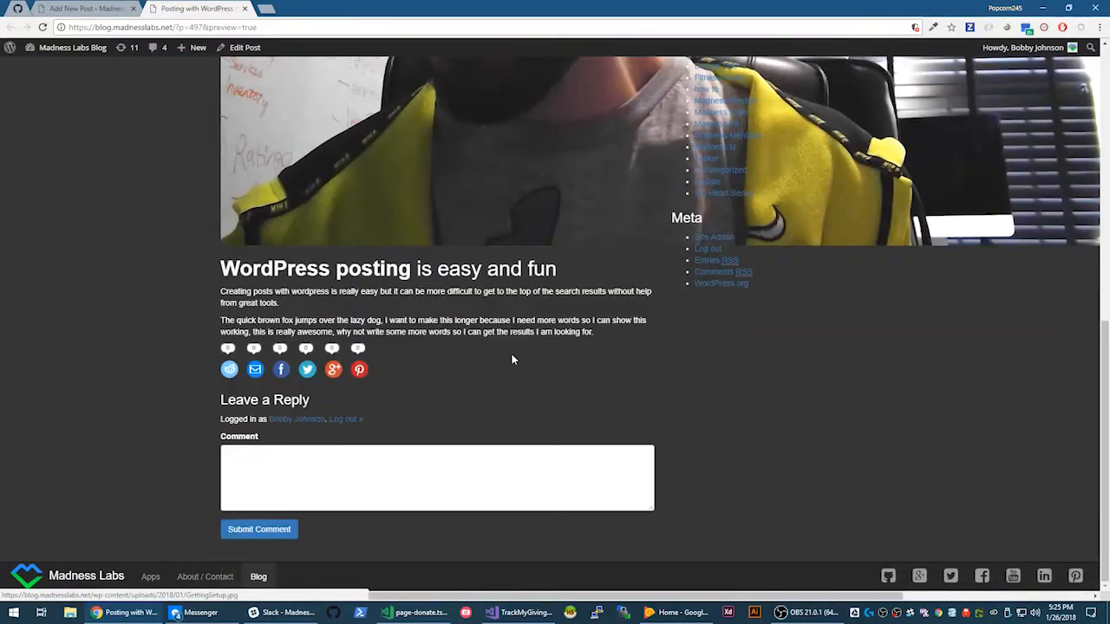
{"action": "scroll", "coordinate": [513, 359], "scroll_direction": "up", "scroll_amount": 6}
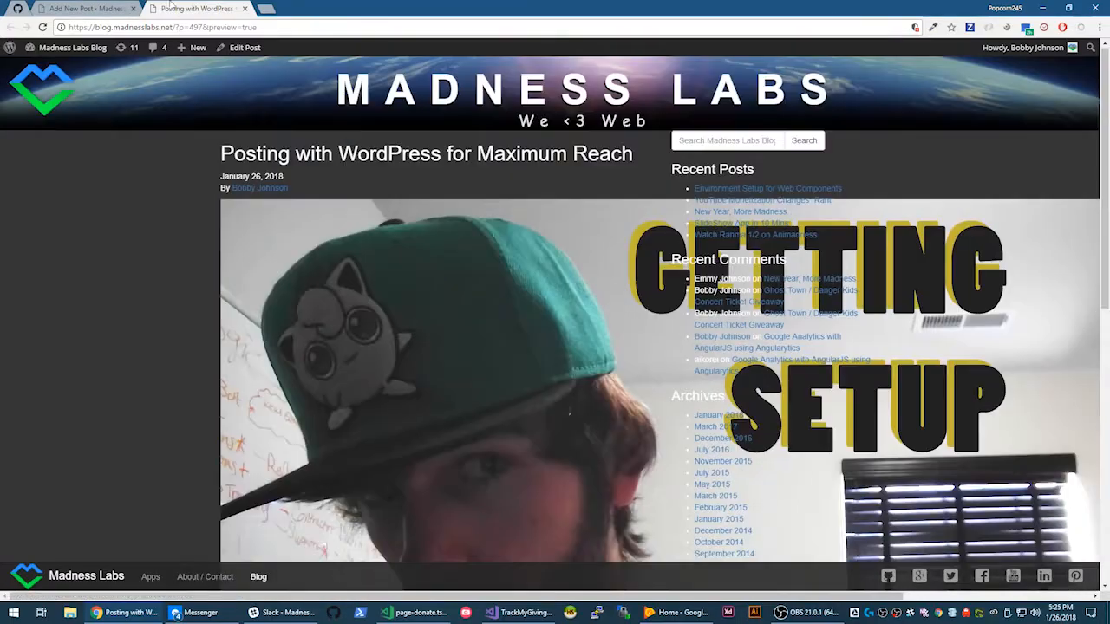
{"action": "left_click", "coordinate": [82, 10]}
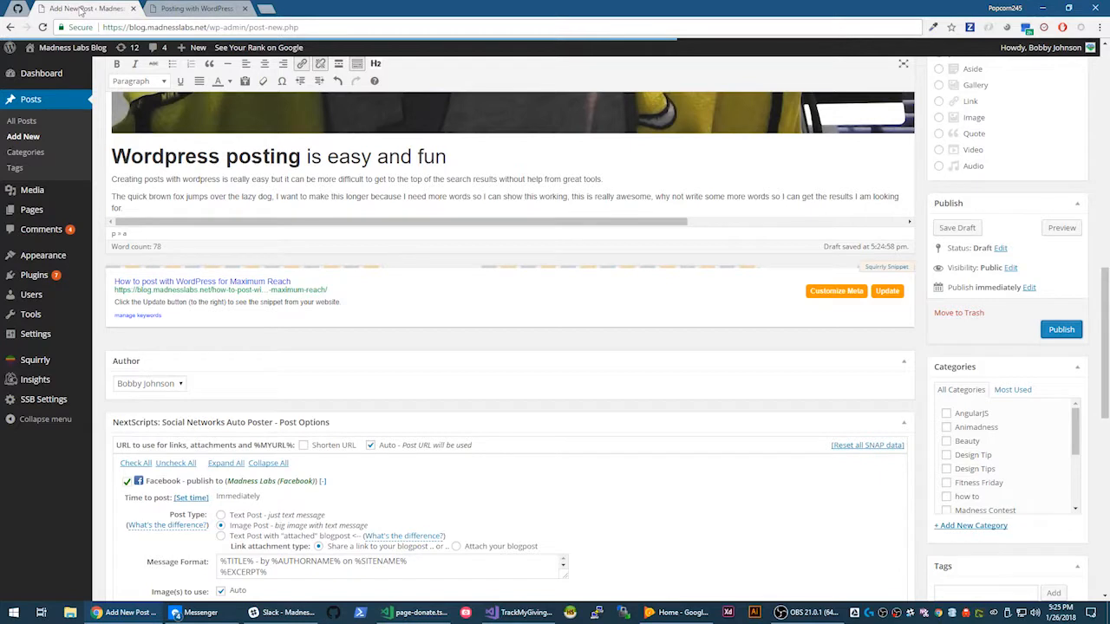
- Scroll down the editor to the NextScripts Social Networks Auto Poster post options
{"action": "mouse_move", "coordinate": [13, 74]}
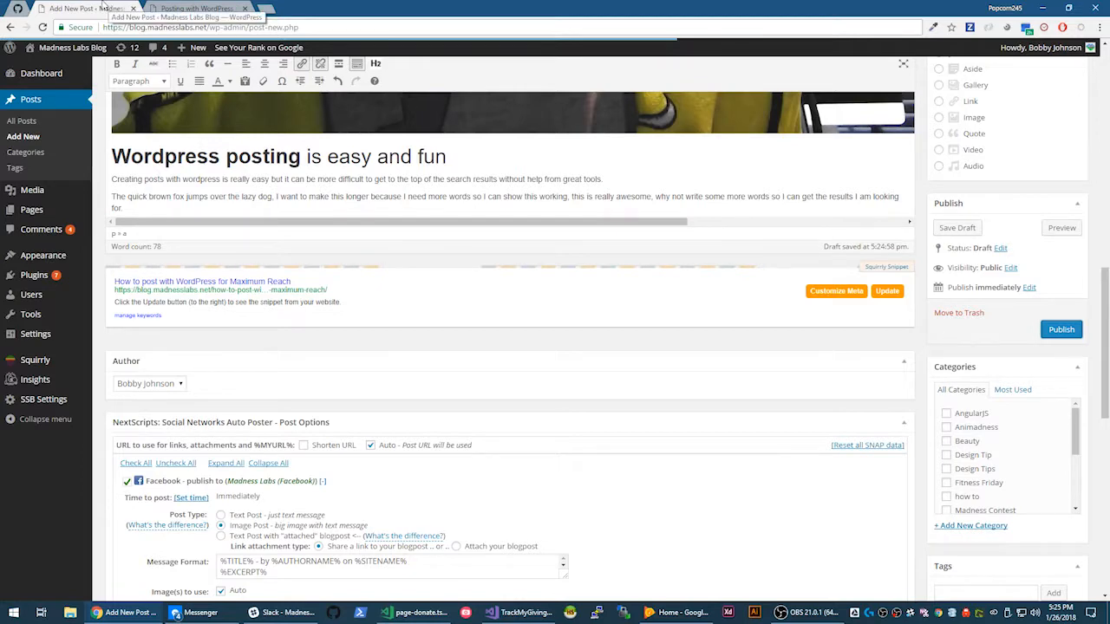
{"action": "scroll", "coordinate": [321, 335], "scroll_direction": "down", "scroll_amount": 1}
{"action": "scroll", "coordinate": [320, 331], "scroll_direction": "up", "scroll_amount": 3}
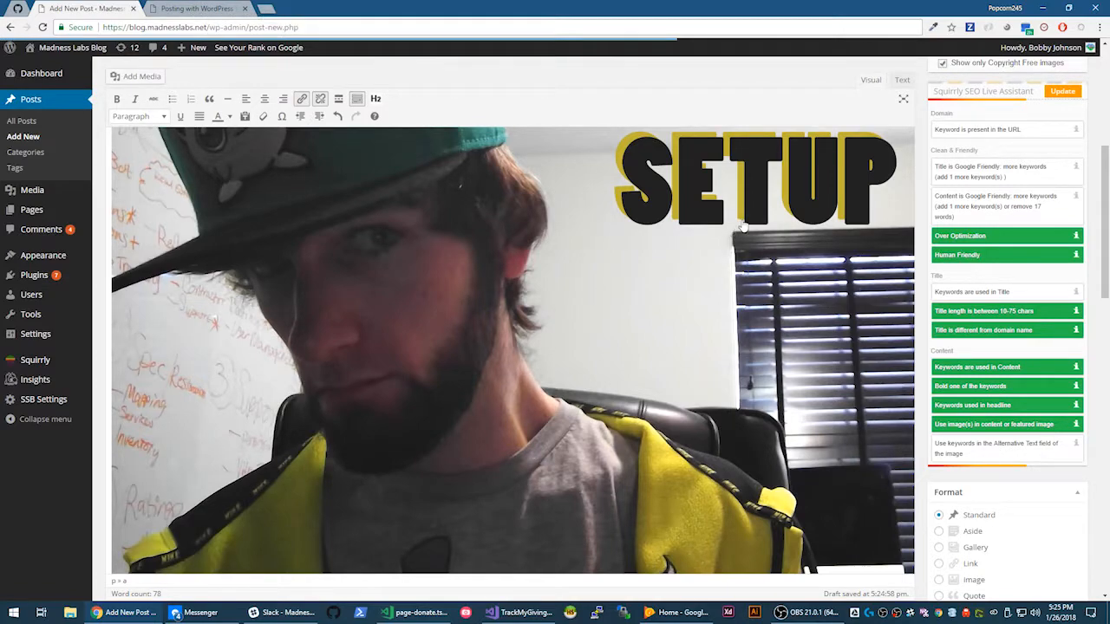
{"action": "scroll", "coordinate": [742, 224], "scroll_direction": "down", "scroll_amount": 15}
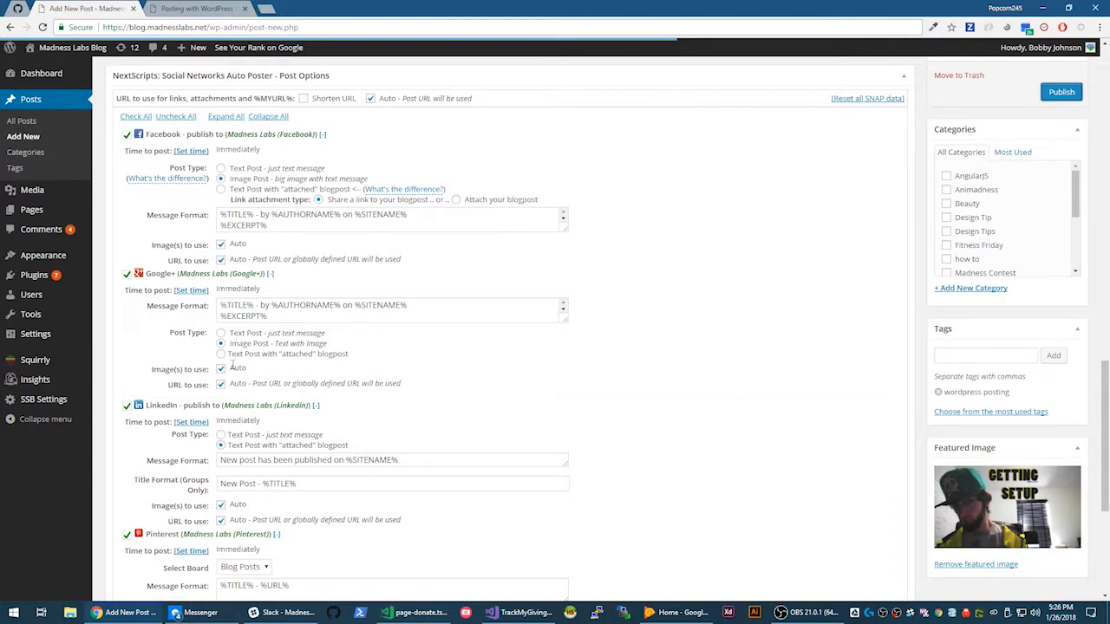
{"action": "scroll", "coordinate": [283, 314], "scroll_direction": "down", "scroll_amount": 4}
{"action": "scroll", "coordinate": [265, 369], "scroll_direction": "up", "scroll_amount": 7}
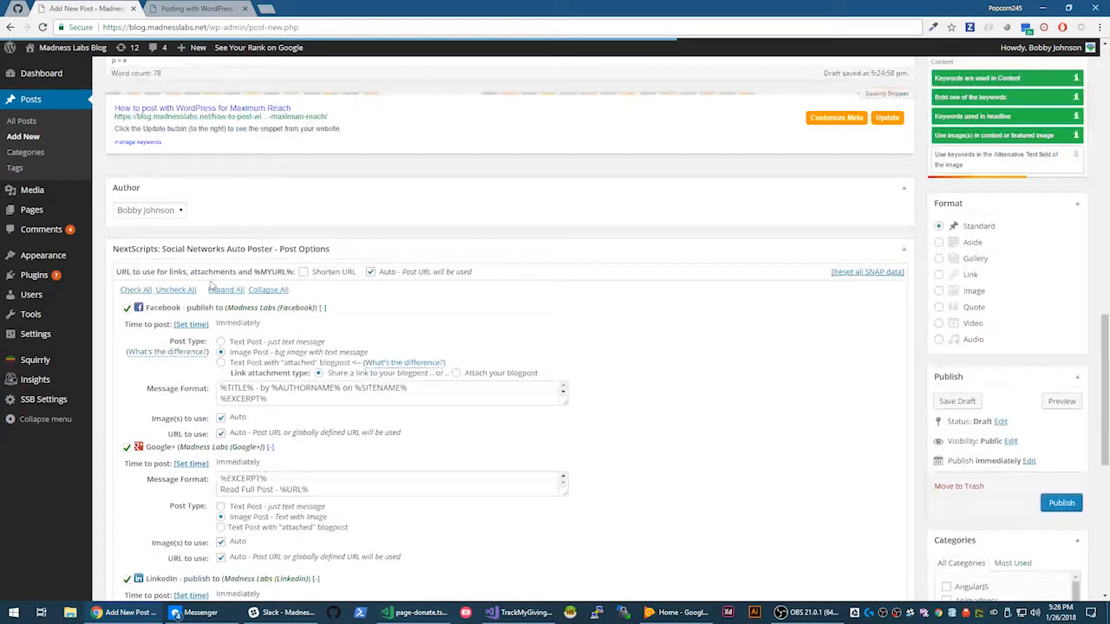
{"action": "scroll", "coordinate": [208, 286], "scroll_direction": "down", "scroll_amount": 4}
{"action": "scroll", "coordinate": [205, 285], "scroll_direction": "down", "scroll_amount": 5}
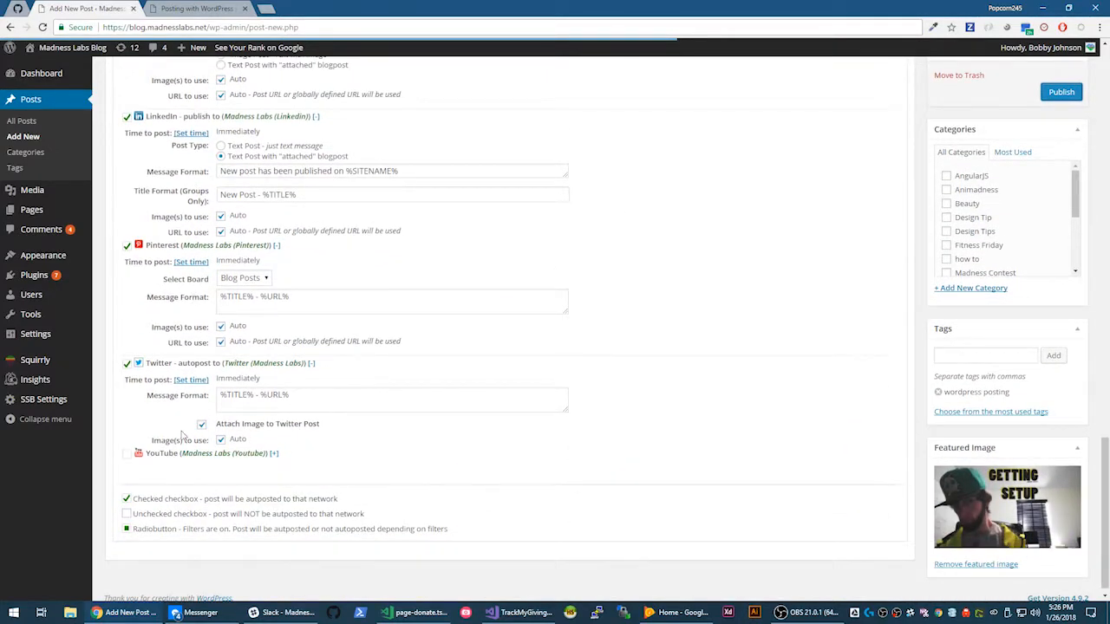
{"action": "scroll", "coordinate": [208, 360], "scroll_direction": "up", "scroll_amount": 6}
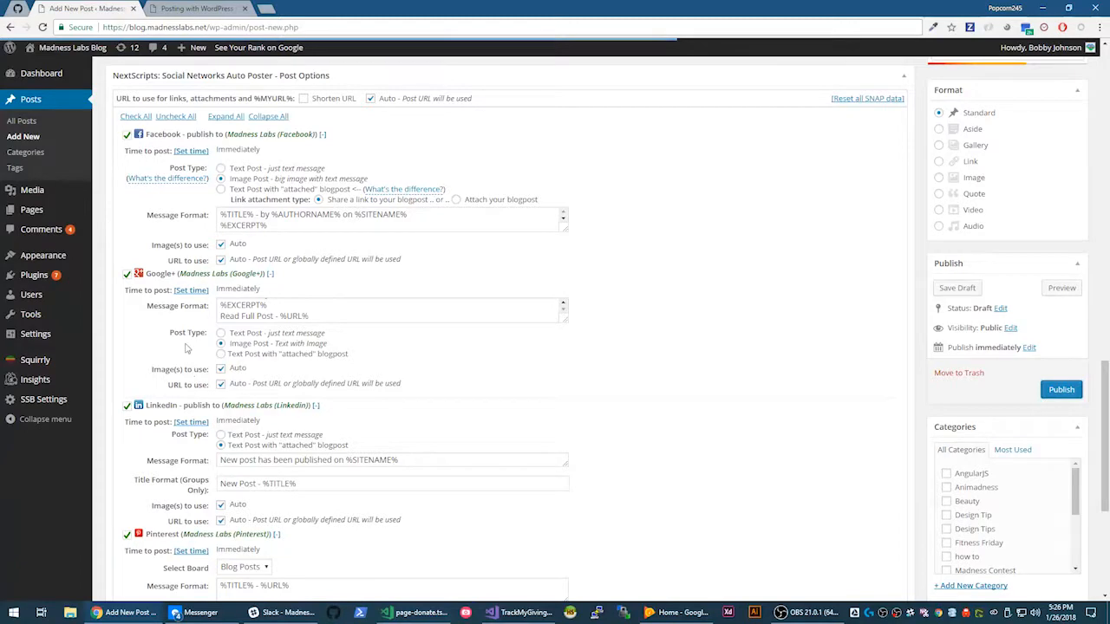
{"action": "scroll", "coordinate": [278, 378], "scroll_direction": "up", "scroll_amount": 5}
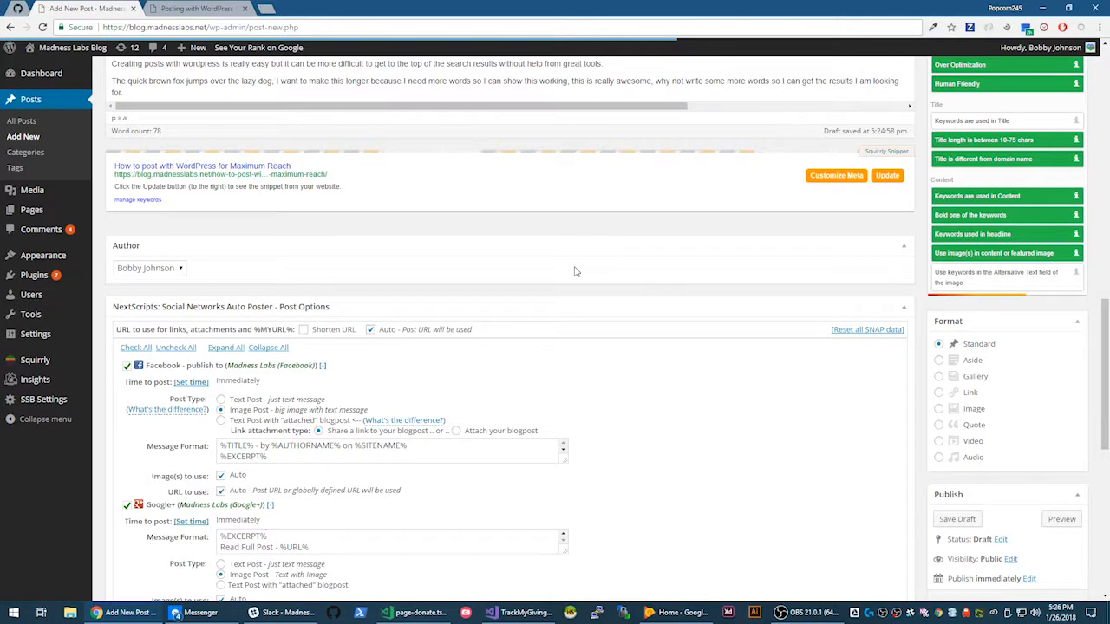
{"action": "scroll", "coordinate": [573, 271], "scroll_direction": "down", "scroll_amount": 2}
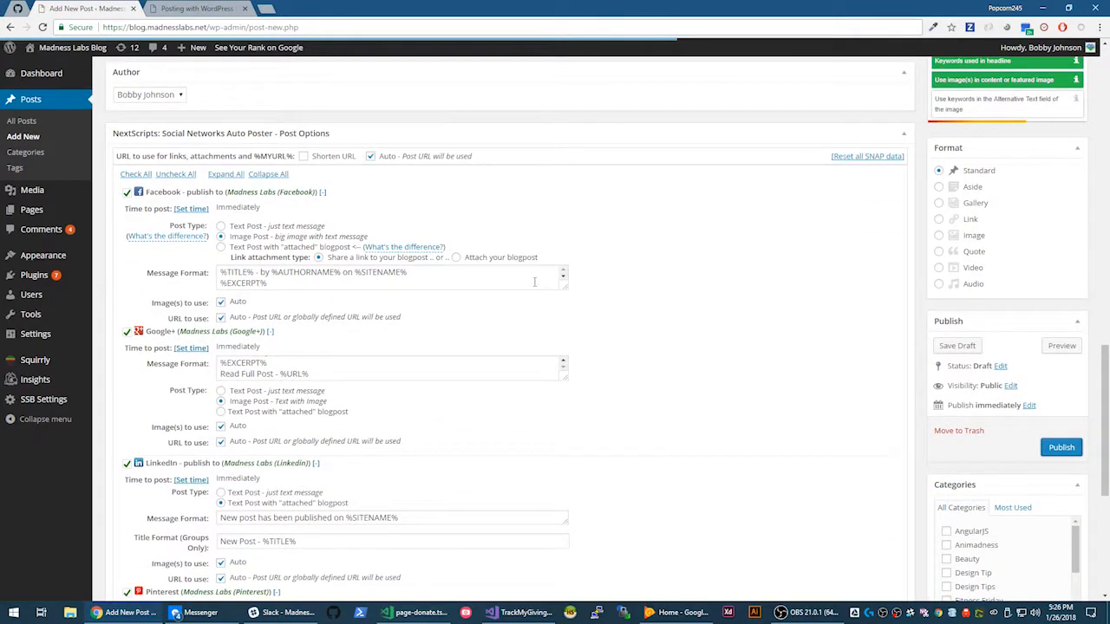
{"action": "scroll", "coordinate": [446, 276], "scroll_direction": "up", "scroll_amount": 10}
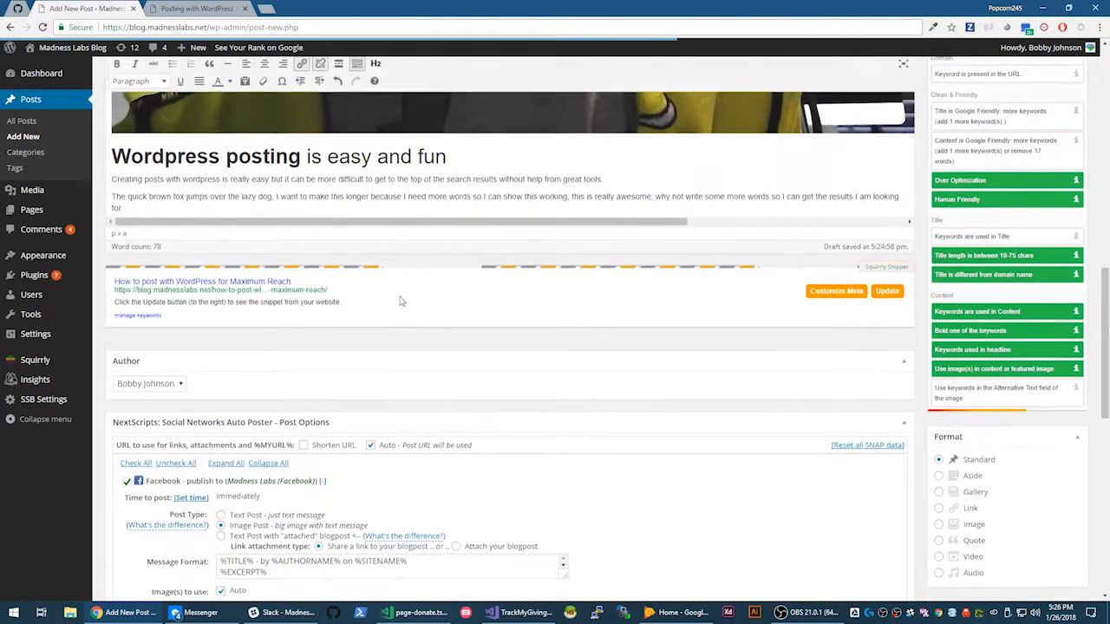
{"action": "scroll", "coordinate": [397, 297], "scroll_direction": "down", "scroll_amount": 10}
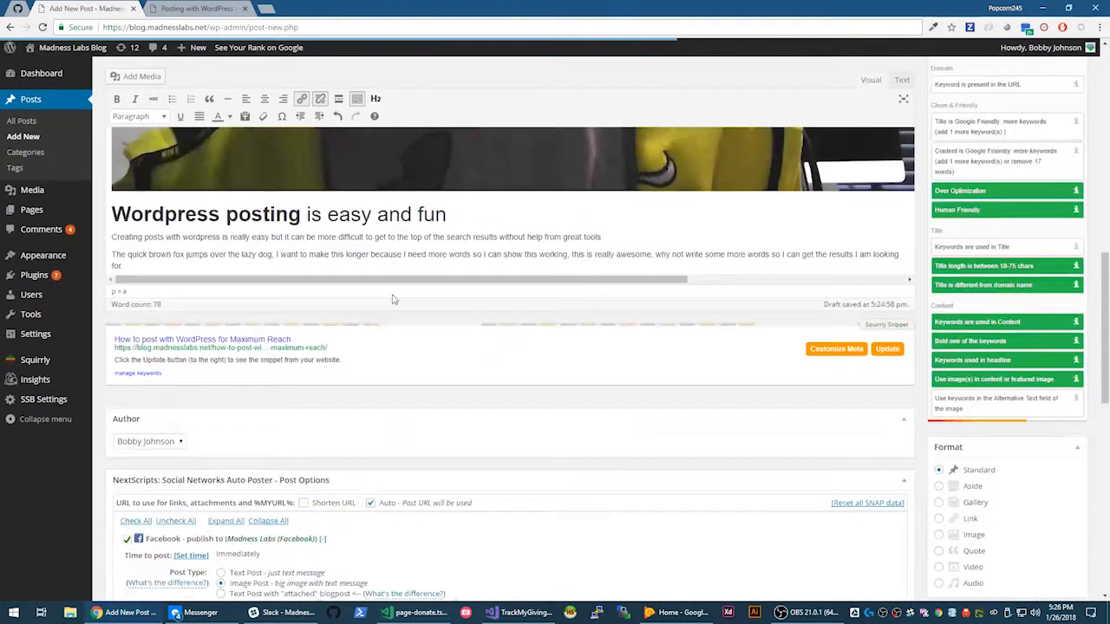
{"action": "scroll", "coordinate": [368, 312], "scroll_direction": "down", "scroll_amount": 2}
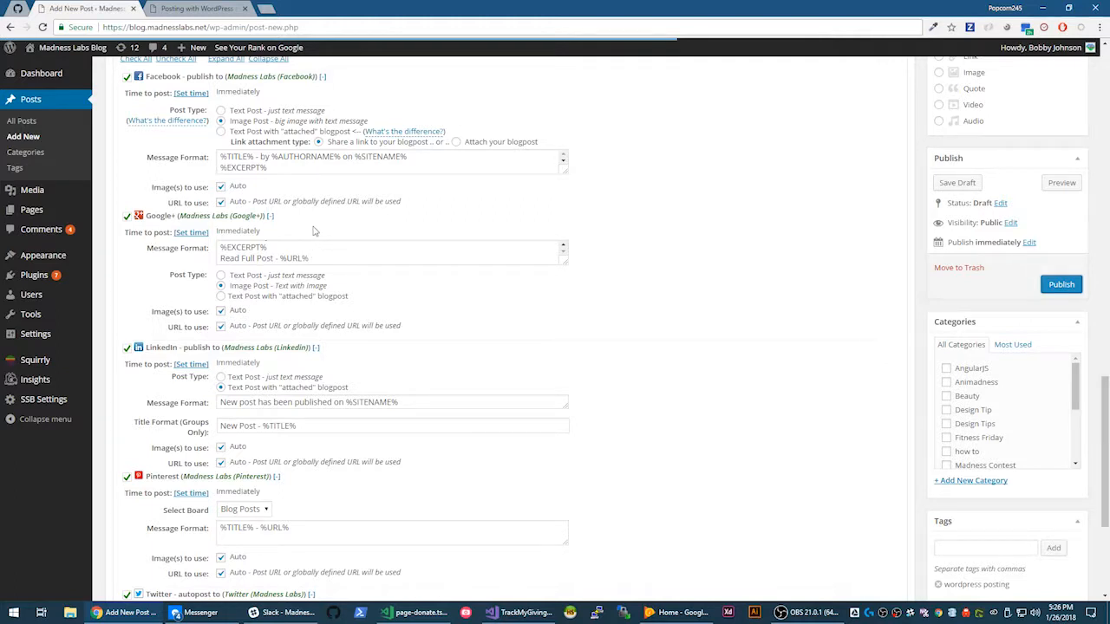
{"action": "mouse_move", "coordinate": [36, 407]}
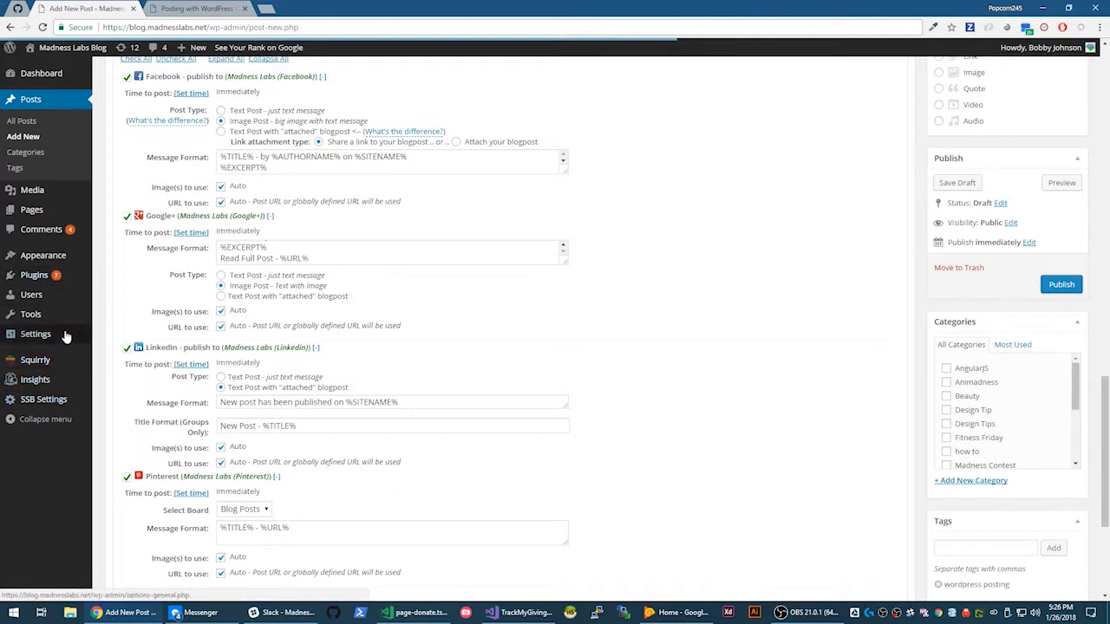
{"action": "mouse_move", "coordinate": [66, 336]}
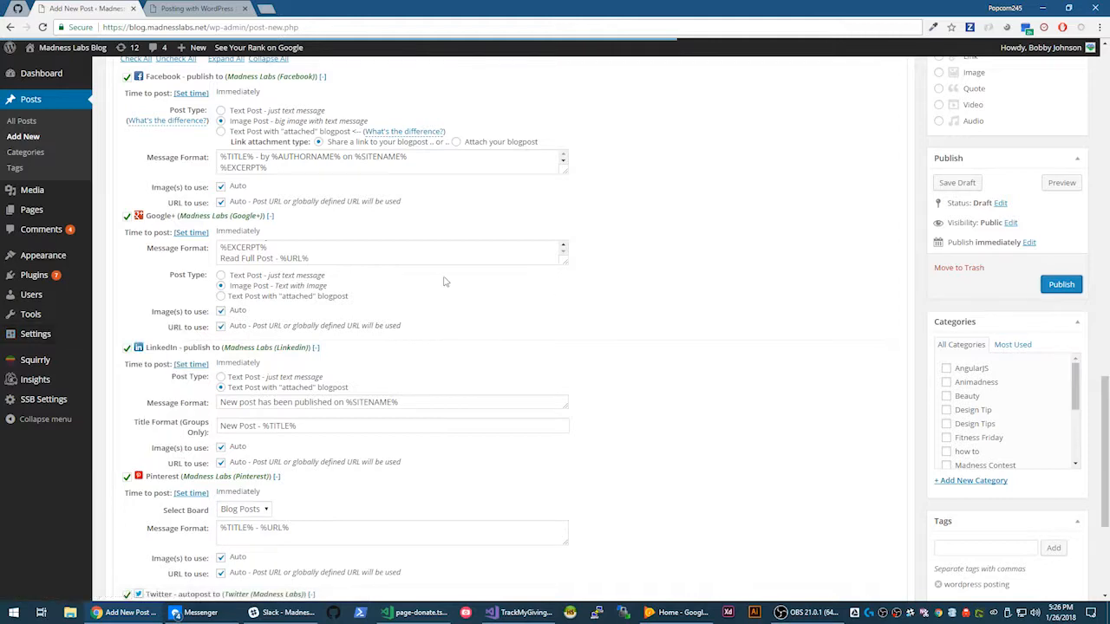
{"action": "scroll", "coordinate": [434, 291], "scroll_direction": "down", "scroll_amount": 2}
{"action": "scroll", "coordinate": [432, 292], "scroll_direction": "up", "scroll_amount": 4}
{"action": "mouse_move", "coordinate": [419, 304]}
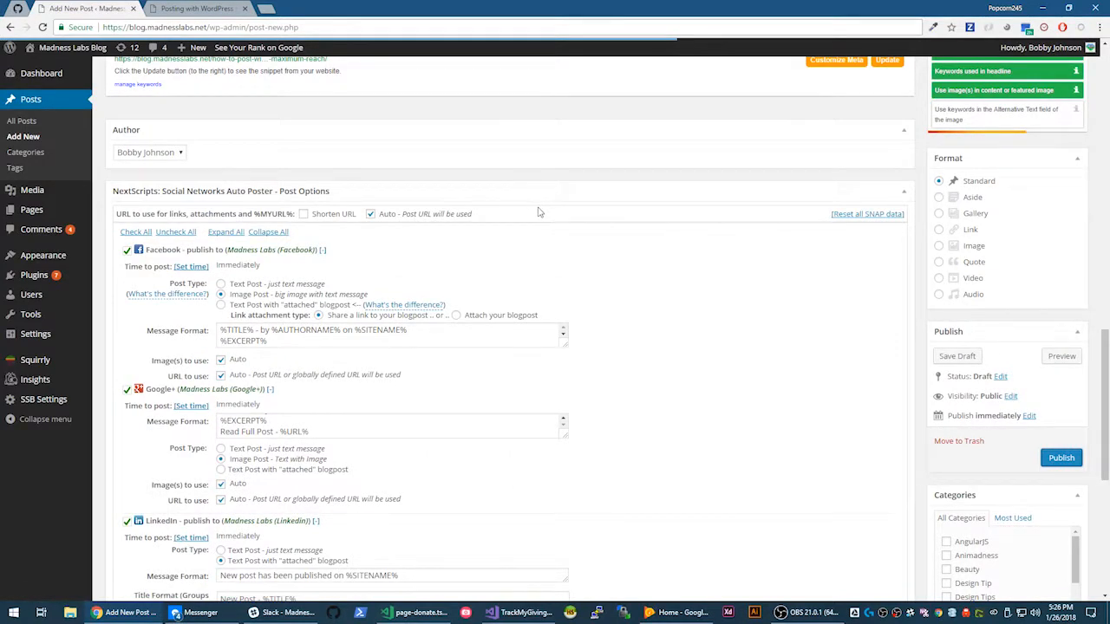
{"action": "scroll", "coordinate": [538, 212], "scroll_direction": "up", "scroll_amount": 2}
{"action": "scroll", "coordinate": [538, 211], "scroll_direction": "down", "scroll_amount": 3}
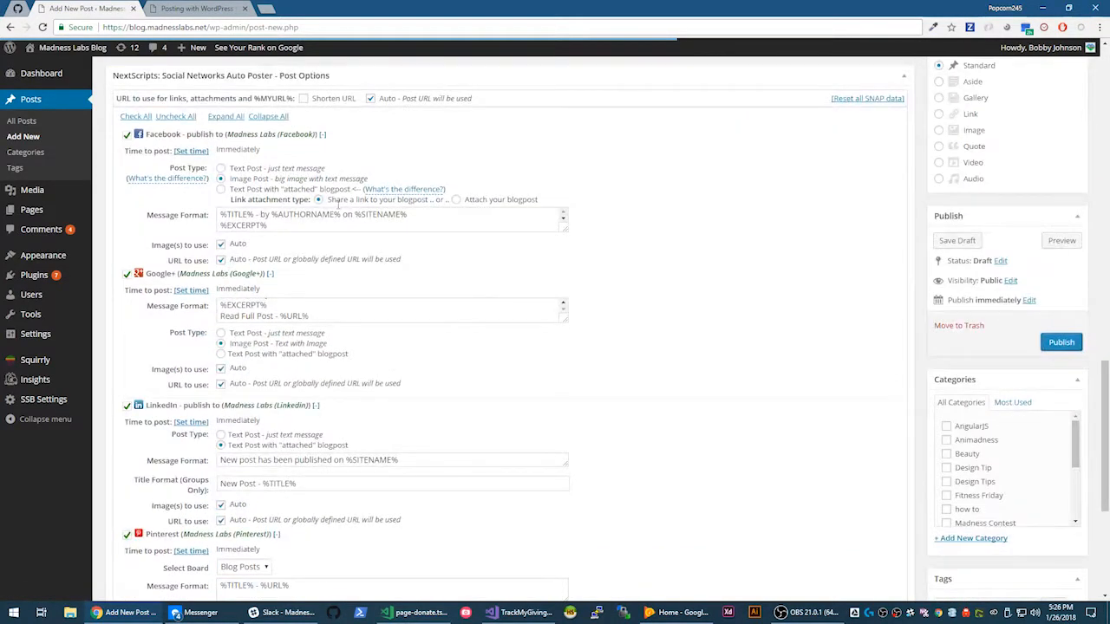
- Edit the Facebook message format to read '%TITLE% - by %AUTHORNAME%… Read Full Post - %URL%'
{"action": "left_click", "coordinate": [286, 220]}
{"action": "key", "text": "ctrl+a"}
{"action": "left_click", "coordinate": [314, 239]}
{"action": "scroll", "coordinate": [319, 238], "scroll_direction": "down", "scroll_amount": 1}
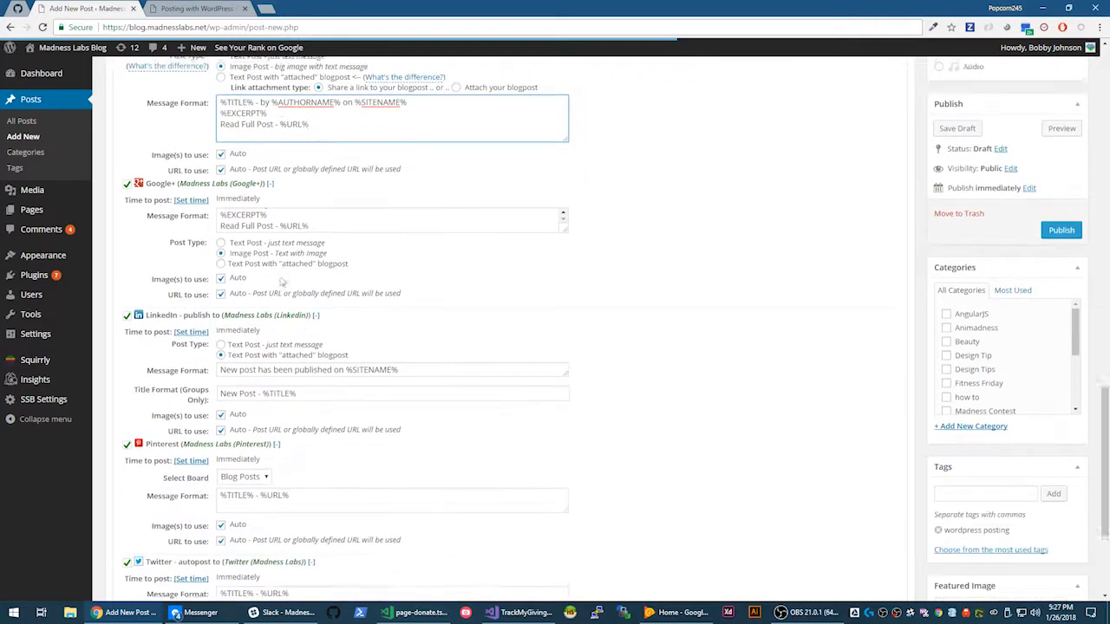
{"action": "left_click_drag", "start_coordinate": [322, 222], "coordinate": [242, 212]}
- Give the Google+ message format the same title-by-author, excerpt and 'Read Full Post - %URL%' text
{"action": "left_click", "coordinate": [324, 236]}
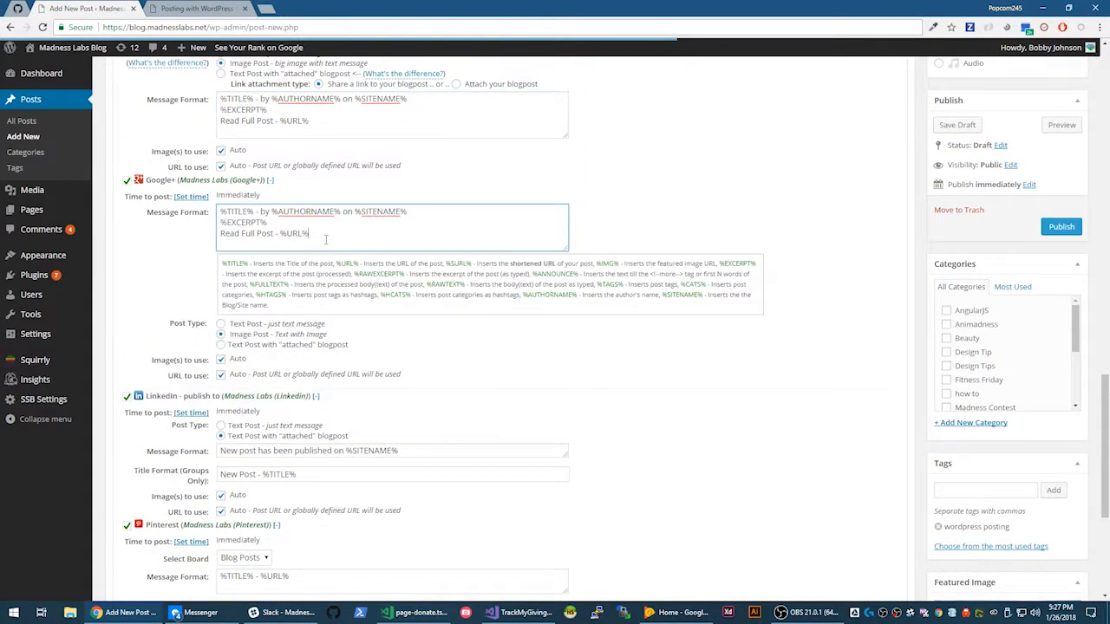
{"action": "scroll", "coordinate": [322, 243], "scroll_direction": "down", "scroll_amount": 1}
{"action": "left_click", "coordinate": [306, 357]}
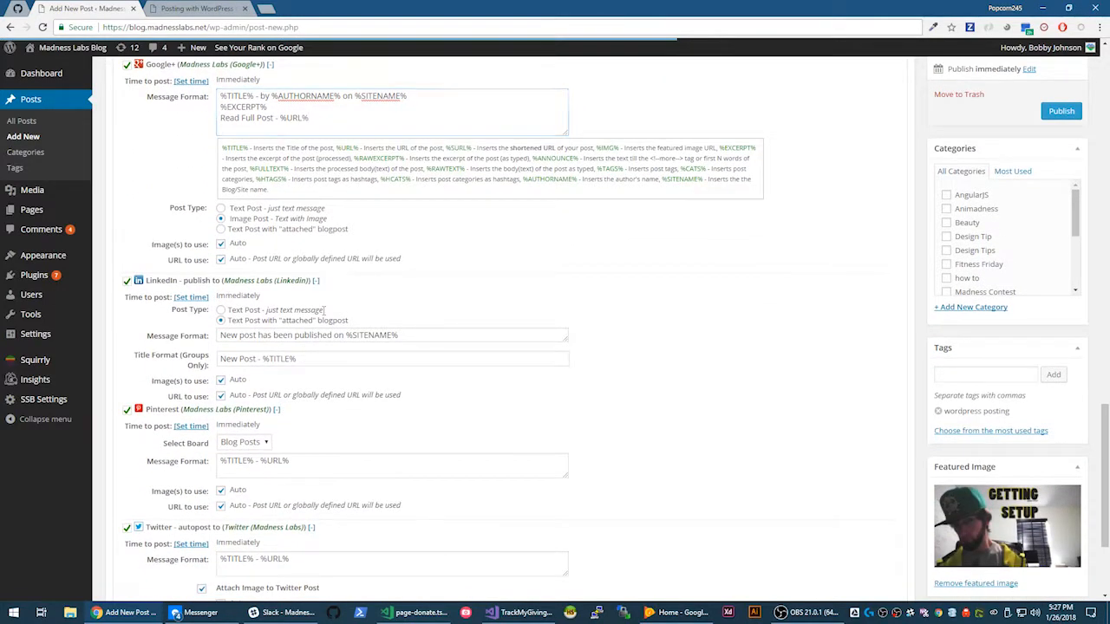
{"action": "scroll", "coordinate": [299, 375], "scroll_direction": "down", "scroll_amount": 2}
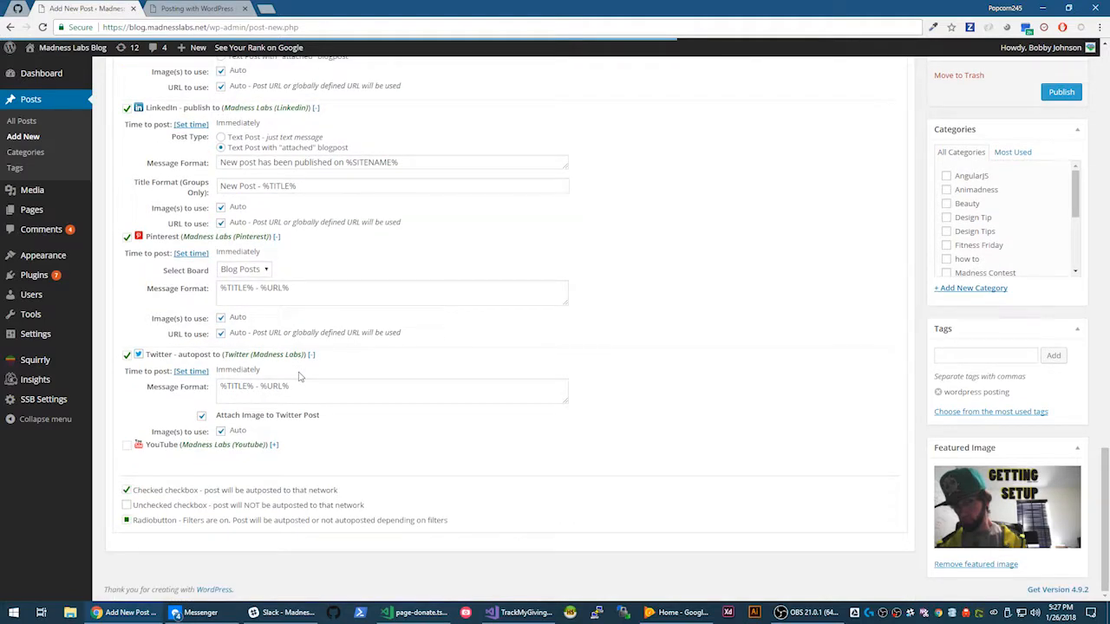
{"action": "scroll", "coordinate": [300, 376], "scroll_direction": "up", "scroll_amount": 5}
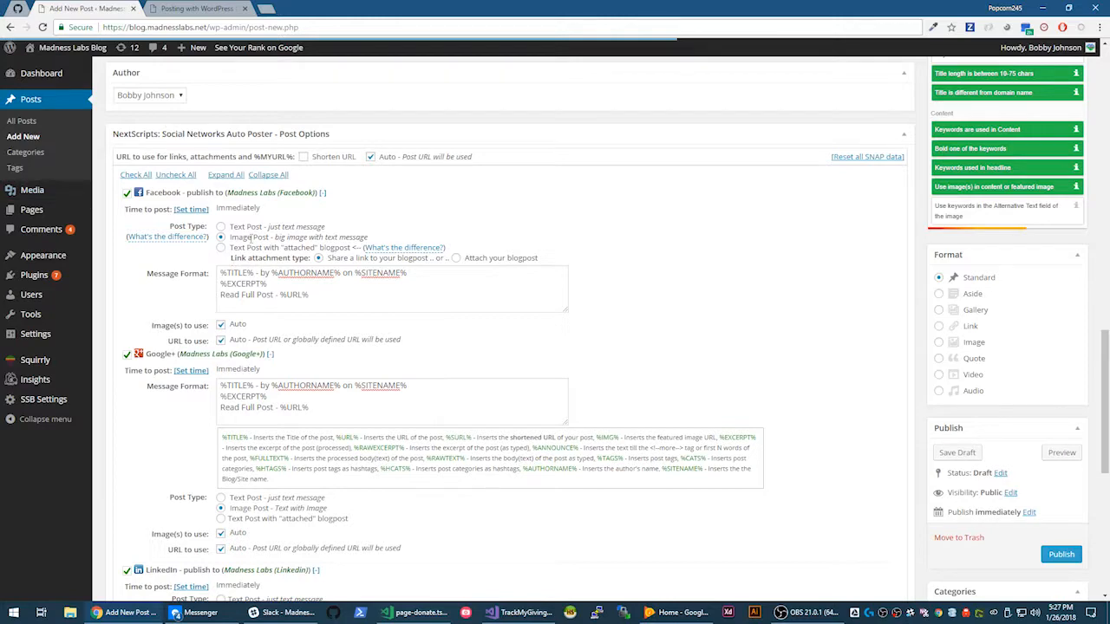
{"action": "scroll", "coordinate": [874, 371], "scroll_direction": "down", "scroll_amount": 5}
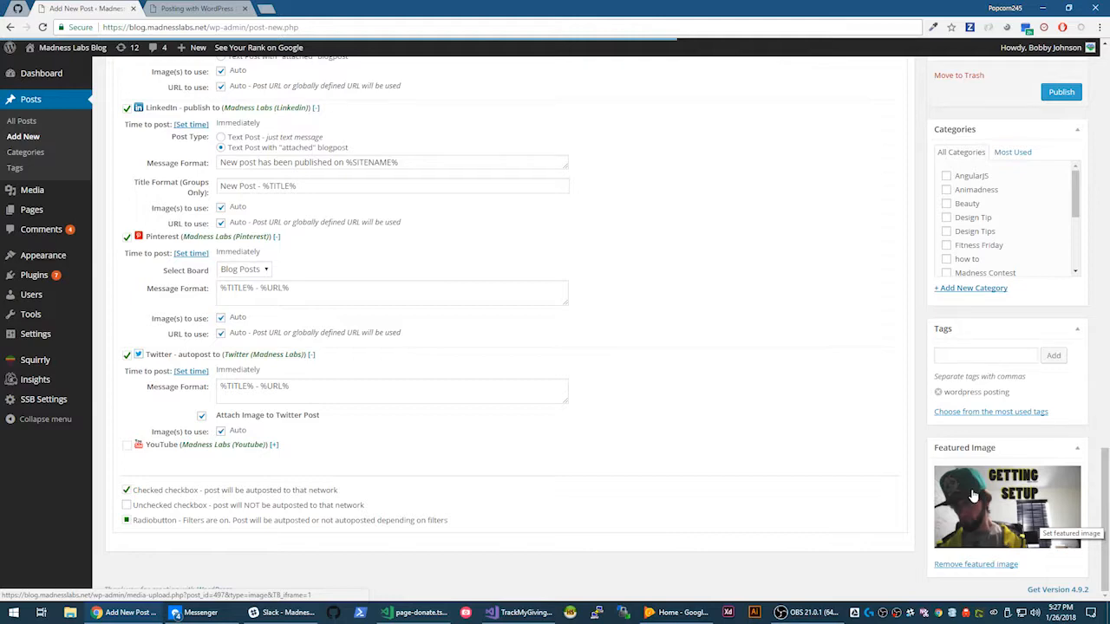
{"action": "scroll", "coordinate": [241, 263], "scroll_direction": "up", "scroll_amount": 3}
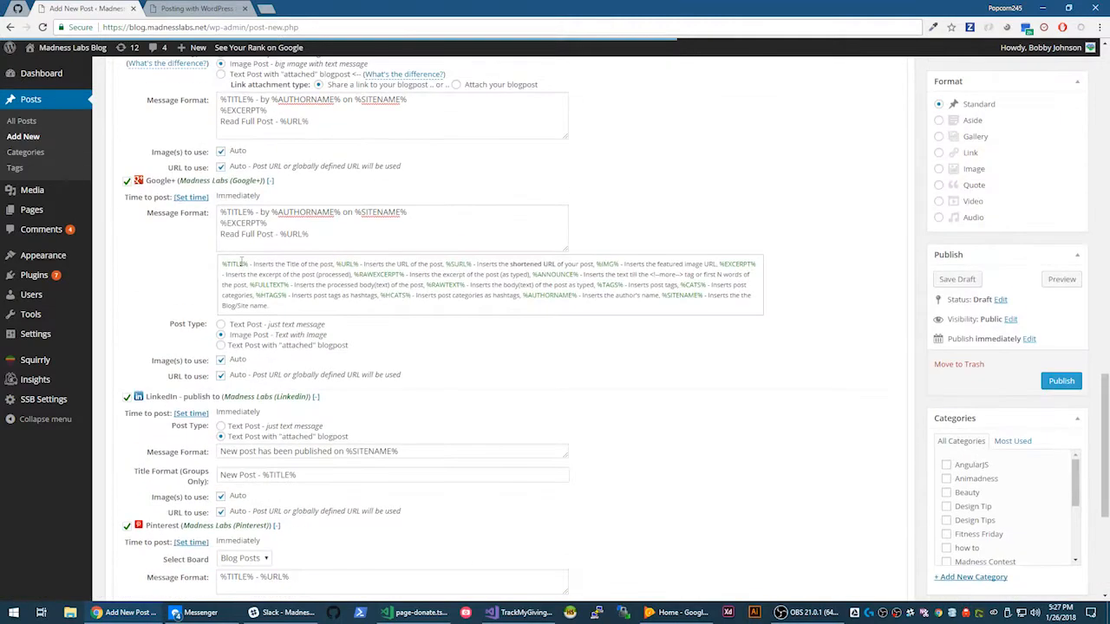
{"action": "scroll", "coordinate": [241, 263], "scroll_direction": "down", "scroll_amount": 3}
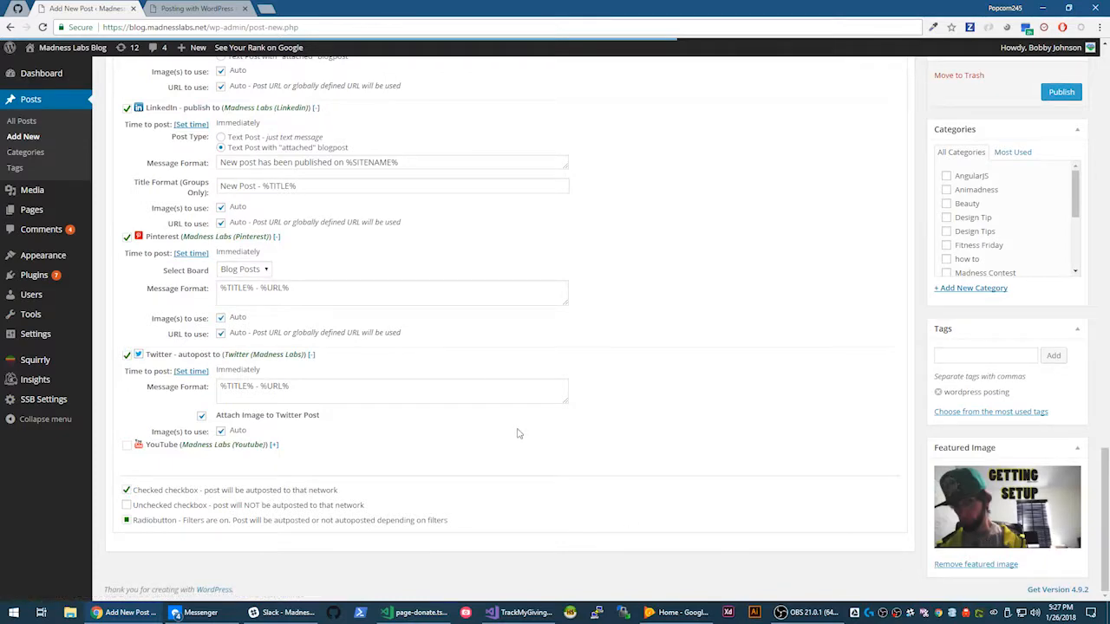
{"action": "scroll", "coordinate": [433, 361], "scroll_direction": "up", "scroll_amount": 4}
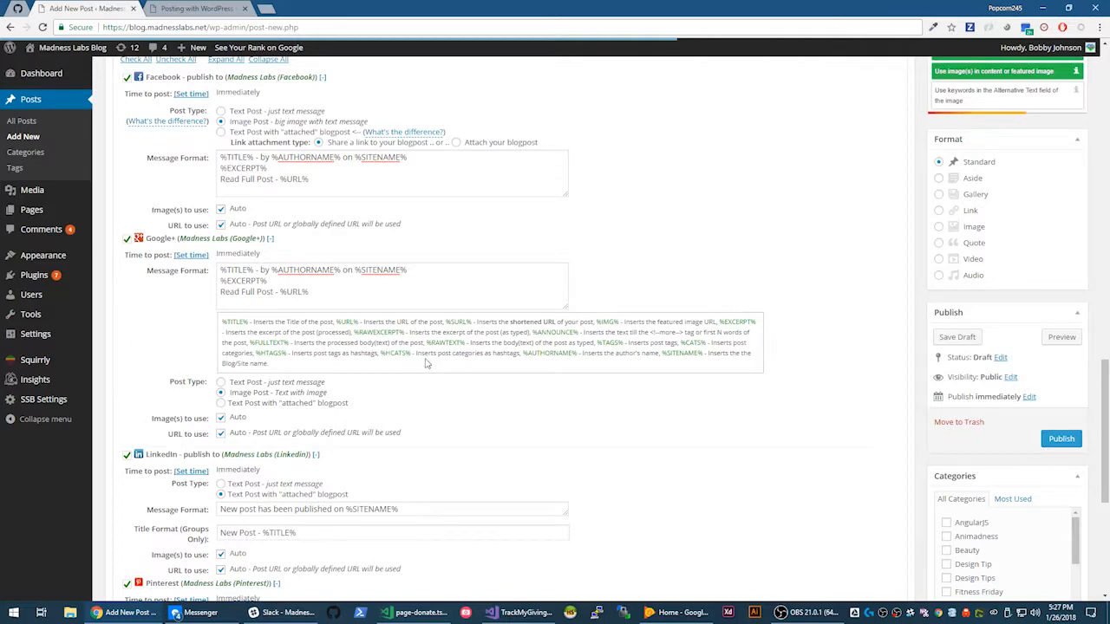
{"action": "scroll", "coordinate": [421, 364], "scroll_direction": "up", "scroll_amount": 2}
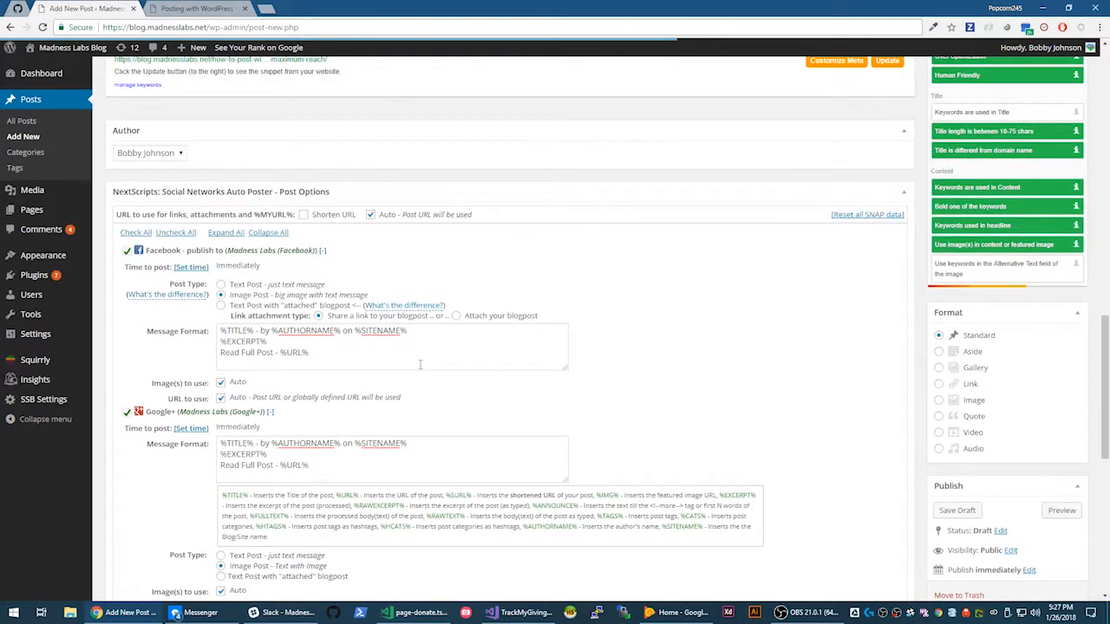
{"action": "scroll", "coordinate": [383, 384], "scroll_direction": "up", "scroll_amount": 4}
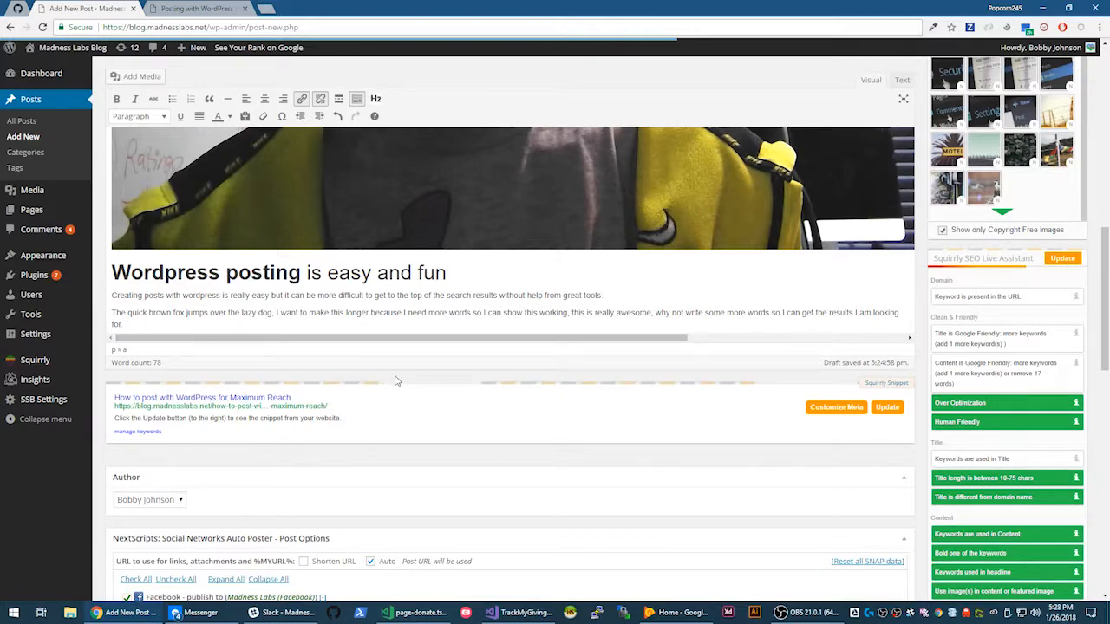
{"action": "scroll", "coordinate": [395, 380], "scroll_direction": "down", "scroll_amount": 5}
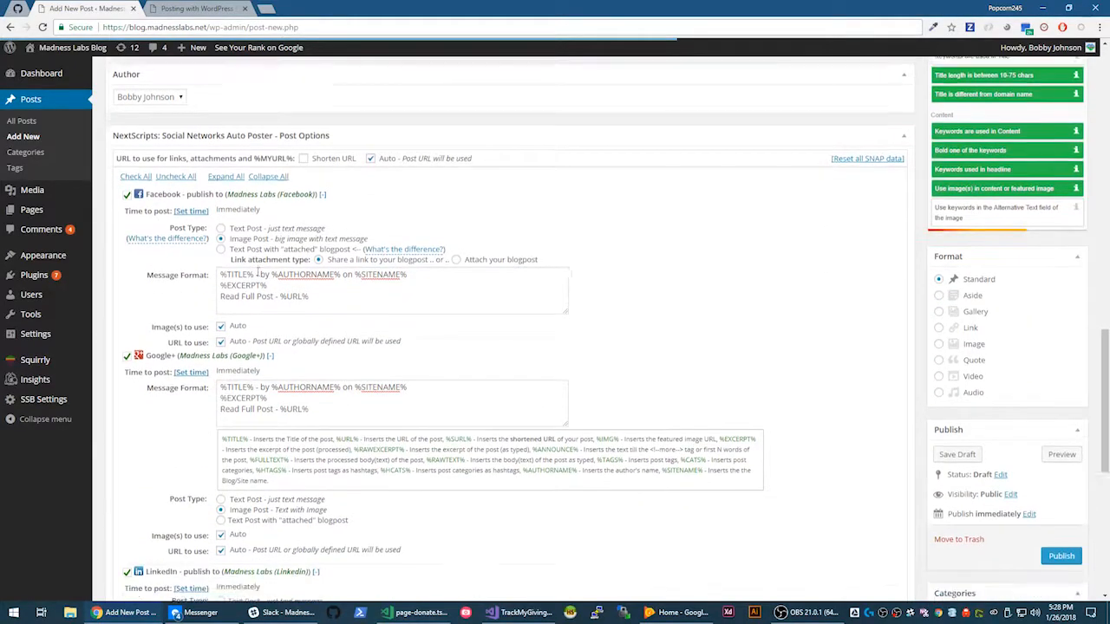
{"action": "scroll", "coordinate": [258, 272], "scroll_direction": "down", "scroll_amount": 2}
{"action": "left_click_drag", "start_coordinate": [365, 187], "coordinate": [217, 155]}
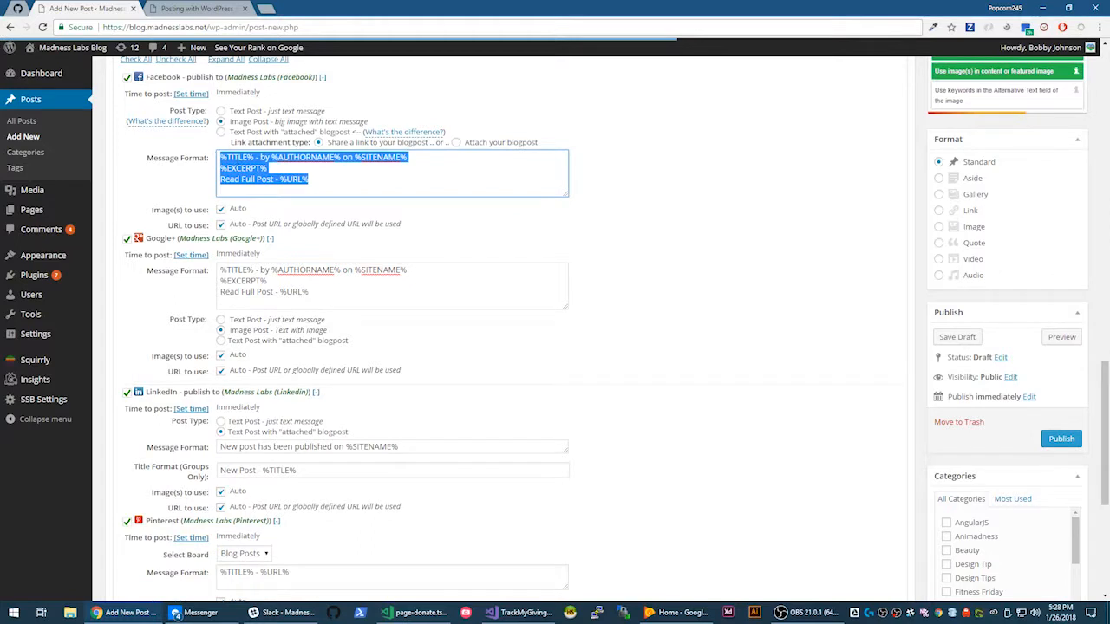
{"action": "left_click", "coordinate": [268, 169]}
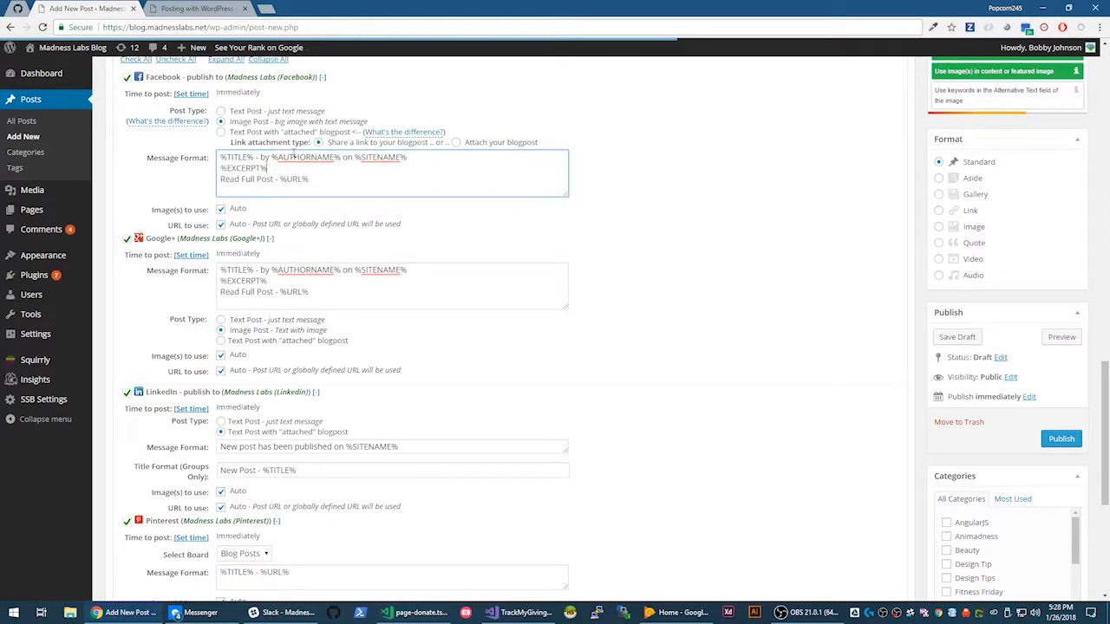
{"action": "left_click_drag", "start_coordinate": [367, 158], "coordinate": [408, 157]}
{"action": "left_click_drag", "start_coordinate": [221, 157], "coordinate": [256, 158]}
{"action": "double_click", "coordinate": [230, 157]}
{"action": "double_click", "coordinate": [331, 157]}
{"action": "double_click", "coordinate": [383, 156]}
{"action": "left_click", "coordinate": [272, 179]}
{"action": "double_click", "coordinate": [236, 157]}
{"action": "double_click", "coordinate": [244, 168]}
{"action": "scroll", "coordinate": [277, 170], "scroll_direction": "up", "scroll_amount": 1}
{"action": "scroll", "coordinate": [277, 170], "scroll_direction": "up", "scroll_amount": 5}
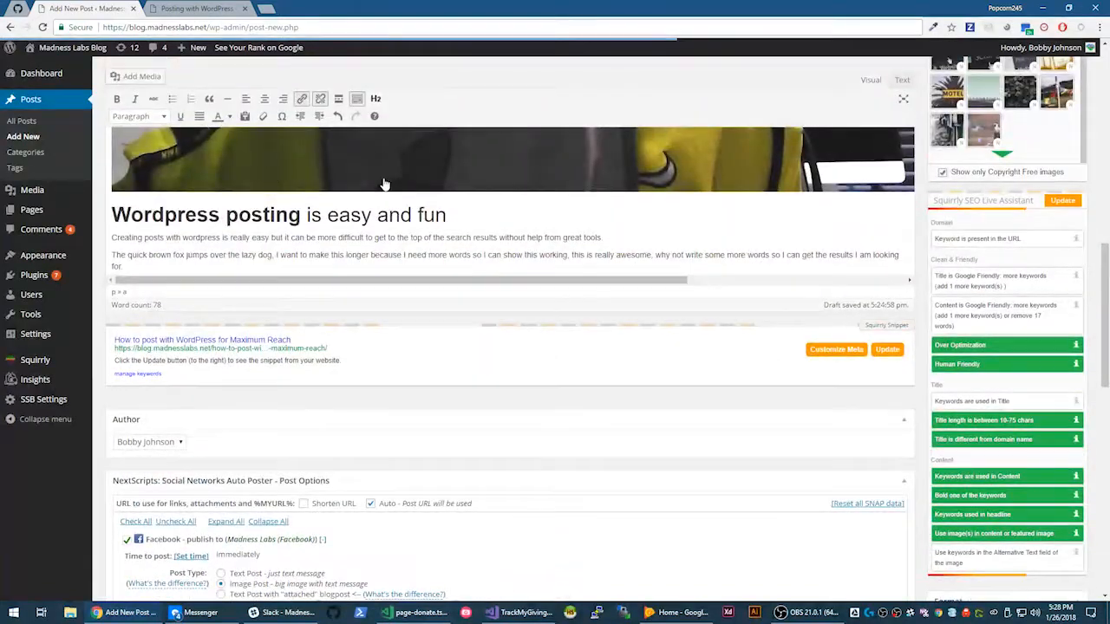
{"action": "scroll", "coordinate": [384, 184], "scroll_direction": "down", "scroll_amount": 2}
{"action": "scroll", "coordinate": [385, 183], "scroll_direction": "down", "scroll_amount": 3}
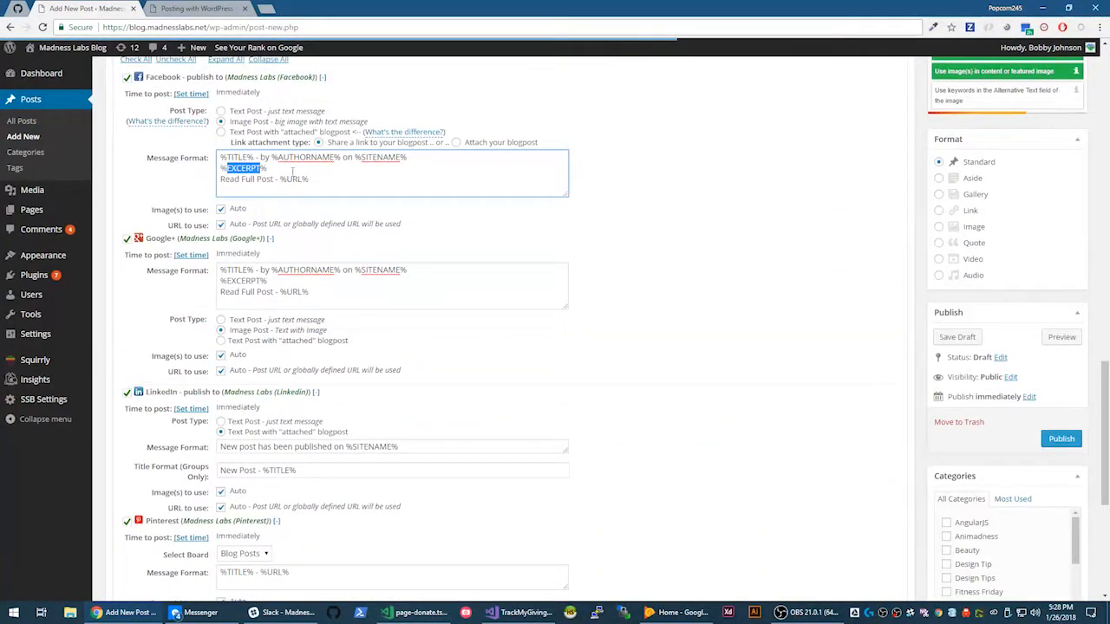
{"action": "left_click", "coordinate": [292, 171]}
{"action": "left_click_drag", "start_coordinate": [364, 173], "coordinate": [161, 119]}
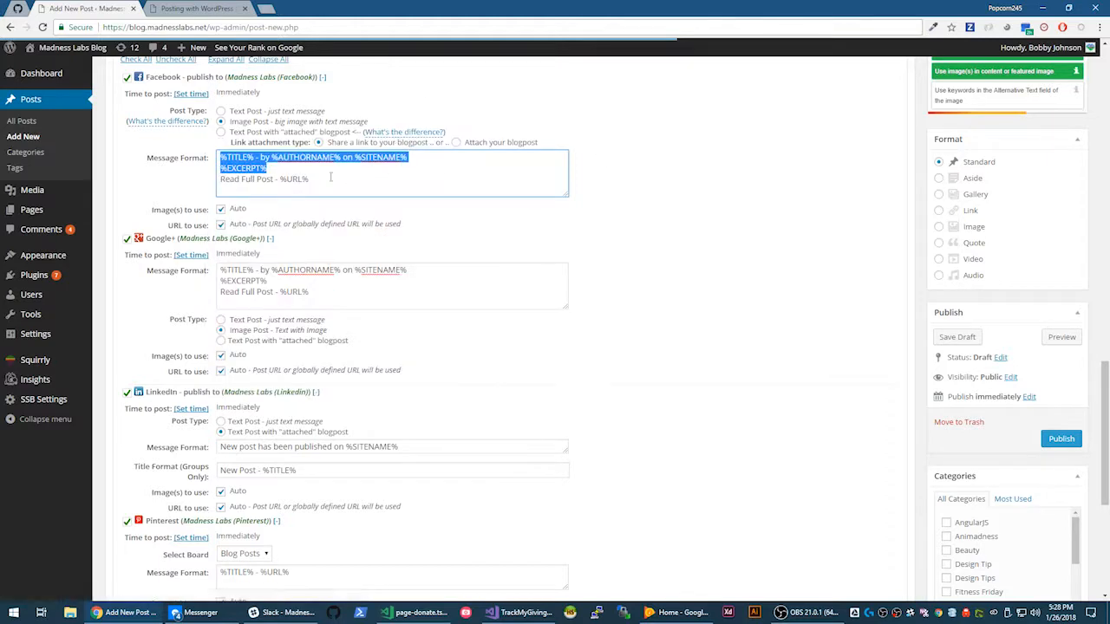
{"action": "left_click", "coordinate": [331, 177]}
{"action": "left_click_drag", "start_coordinate": [327, 177], "coordinate": [201, 156]}
{"action": "left_click", "coordinate": [247, 177]}
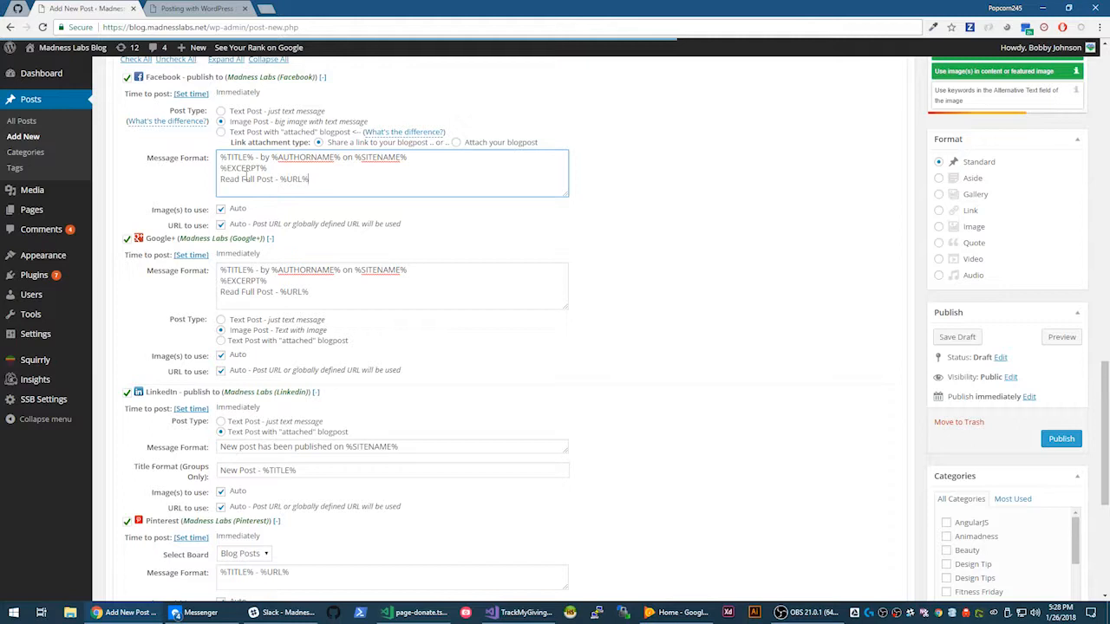
{"action": "left_click", "coordinate": [332, 183]}
{"action": "key", "text": "ctrl+a"}
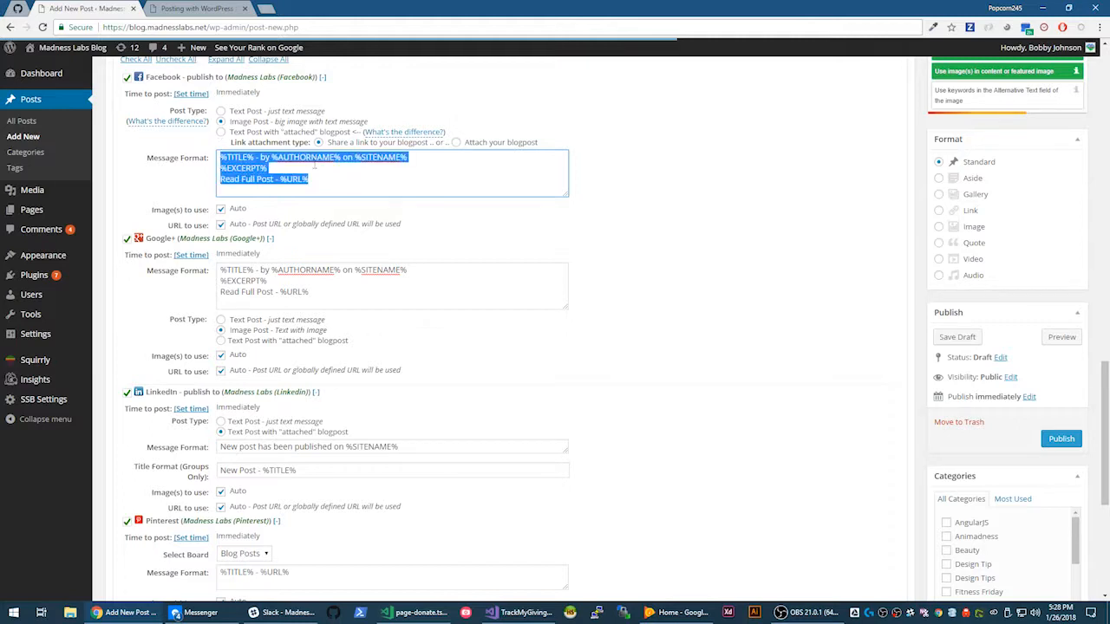
{"action": "left_click", "coordinate": [330, 170]}
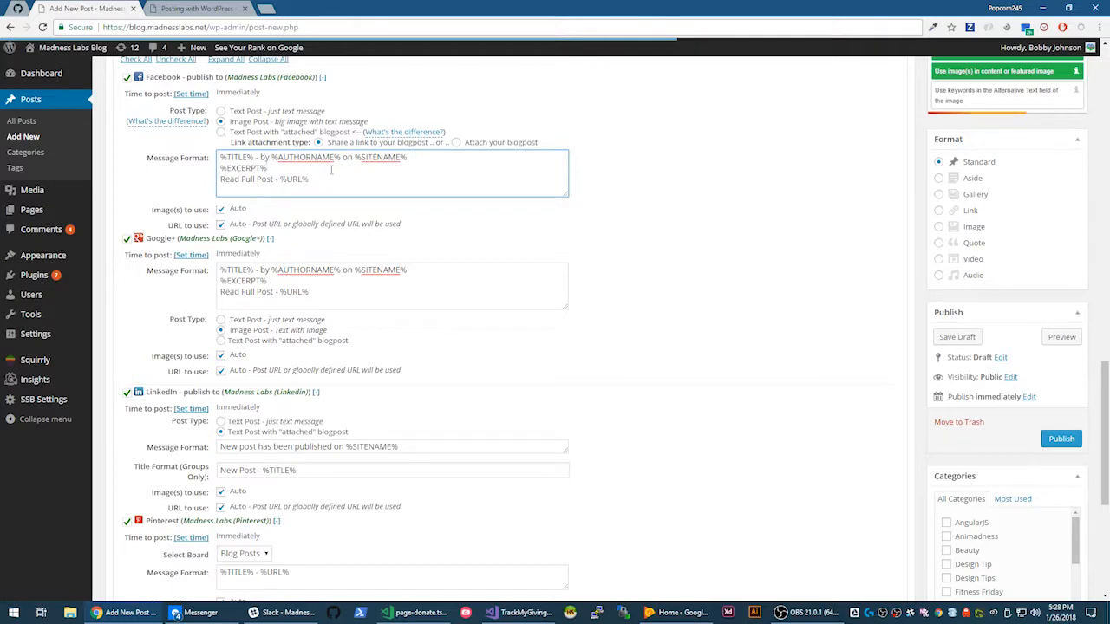
{"action": "scroll", "coordinate": [325, 157], "scroll_direction": "down", "scroll_amount": 5}
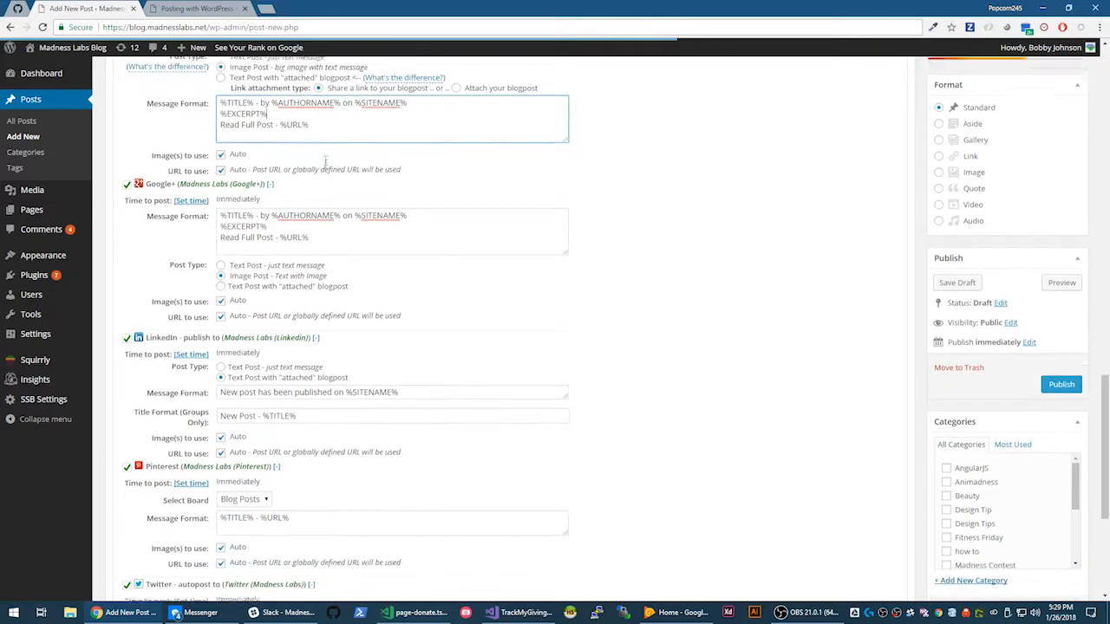
{"action": "left_click_drag", "start_coordinate": [306, 338], "coordinate": [208, 357]}
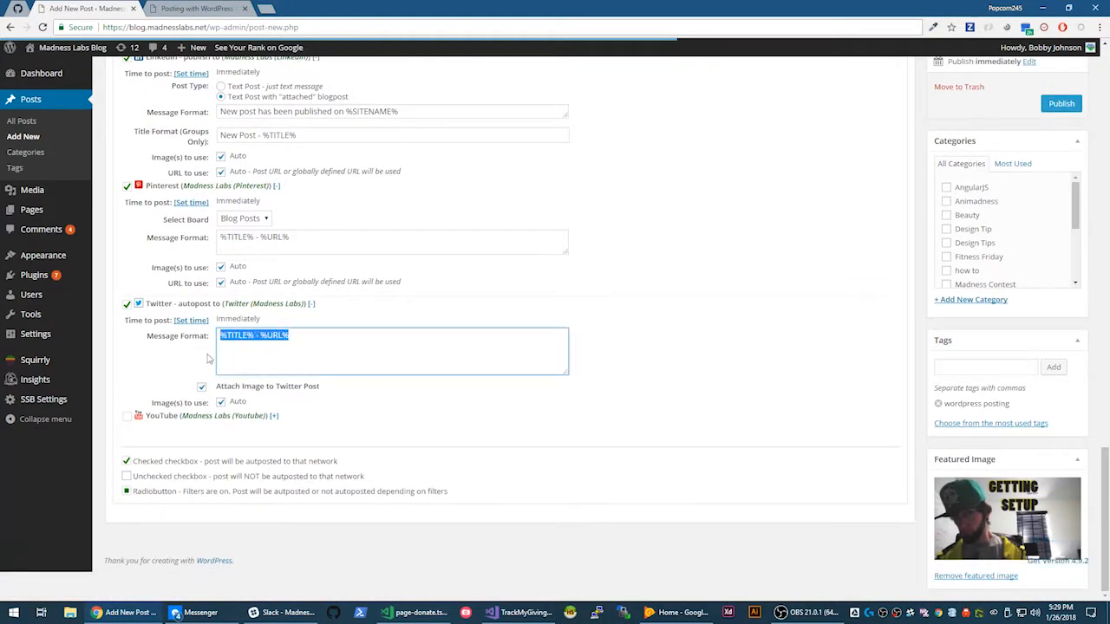
{"action": "left_click", "coordinate": [244, 363]}
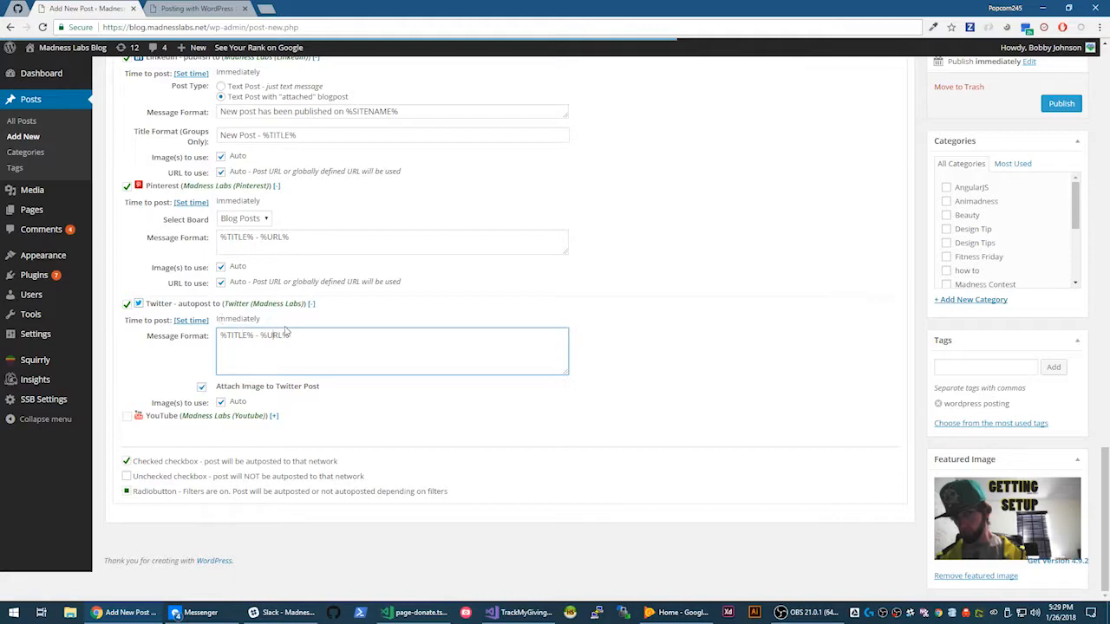
{"action": "scroll", "coordinate": [286, 332], "scroll_direction": "up", "scroll_amount": 12}
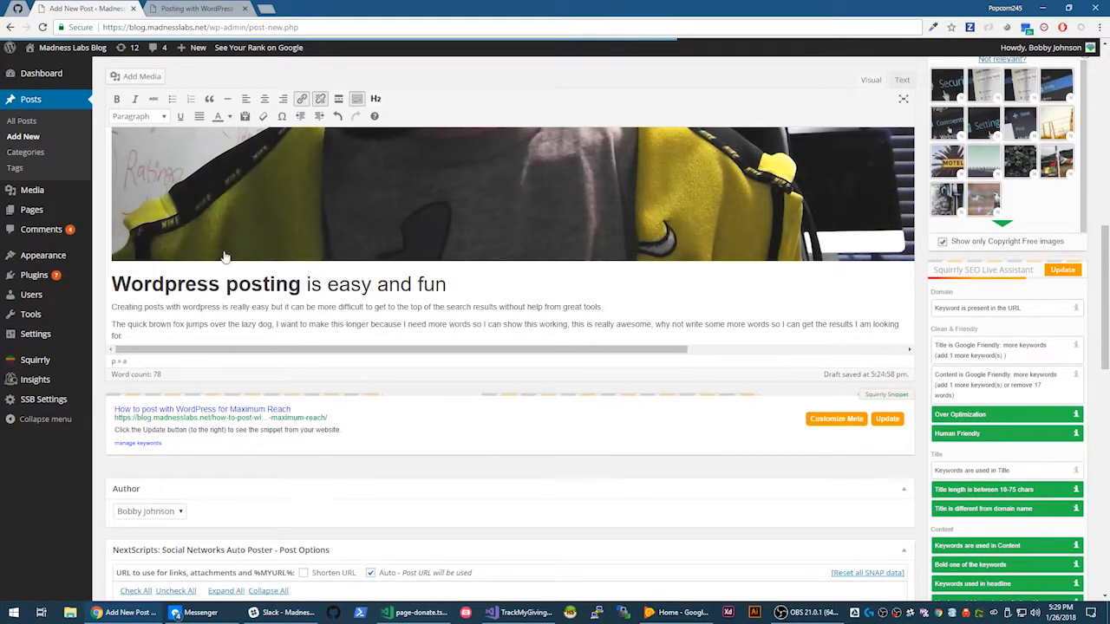
{"action": "scroll", "coordinate": [224, 255], "scroll_direction": "down", "scroll_amount": 3}
{"action": "scroll", "coordinate": [224, 250], "scroll_direction": "down", "scroll_amount": 5}
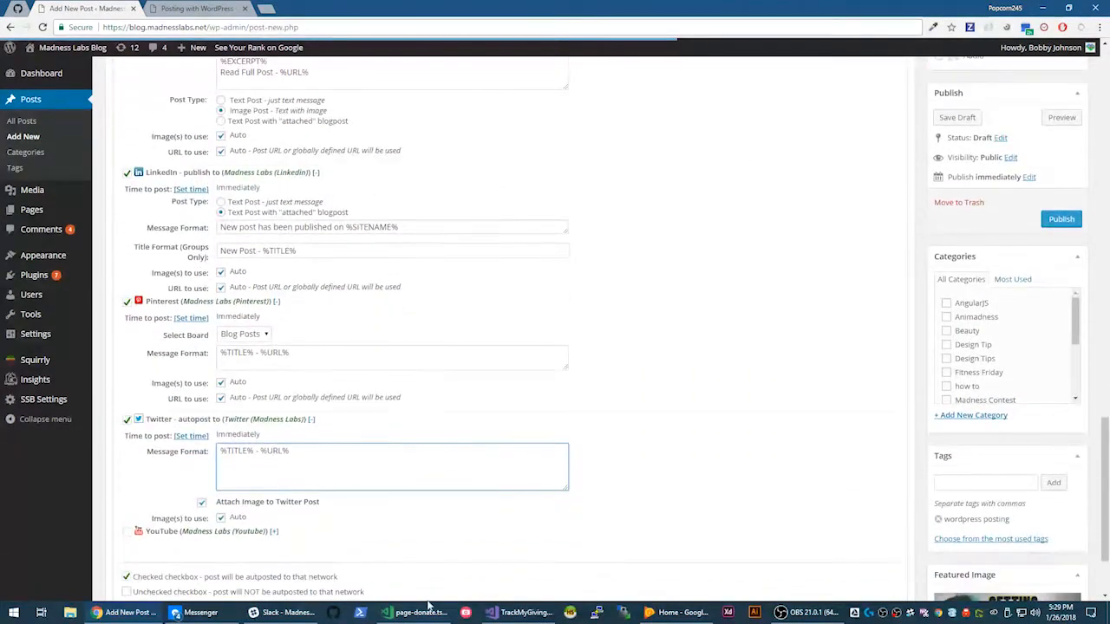
{"action": "left_click_drag", "start_coordinate": [219, 451], "coordinate": [190, 441]}
{"action": "left_click", "coordinate": [322, 455]}
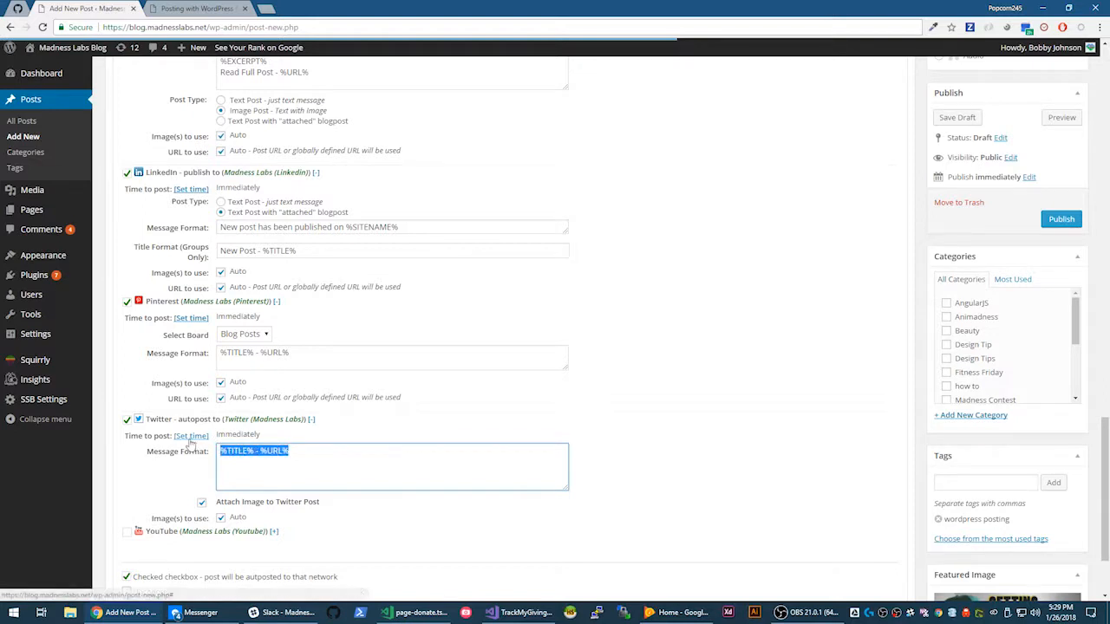
{"action": "left_click", "coordinate": [310, 464]}
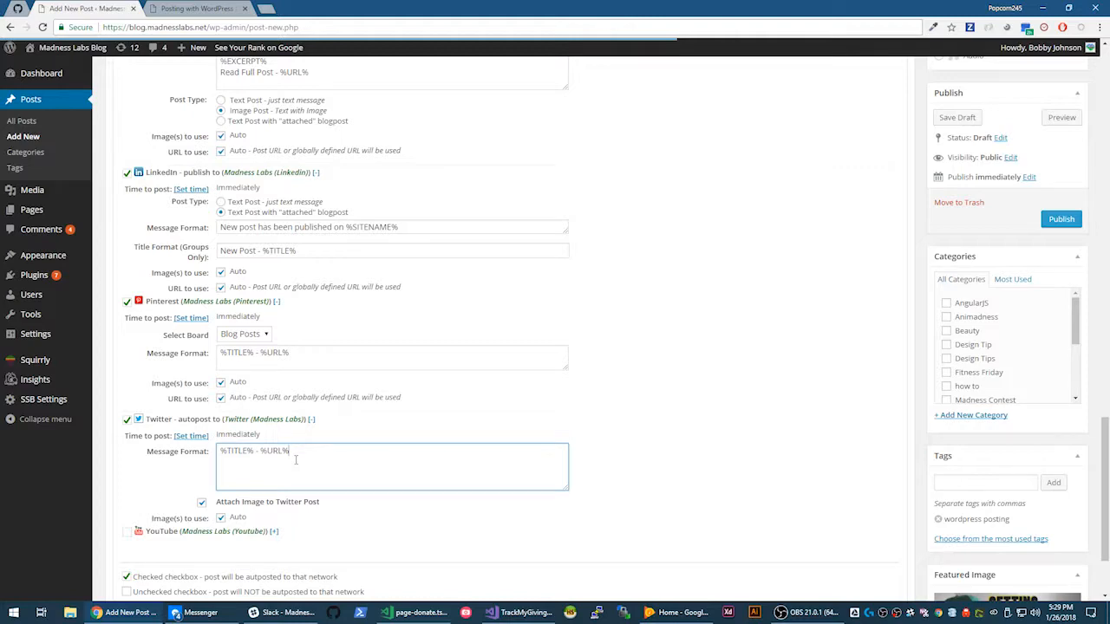
{"action": "scroll", "coordinate": [295, 461], "scroll_direction": "up", "scroll_amount": 2}
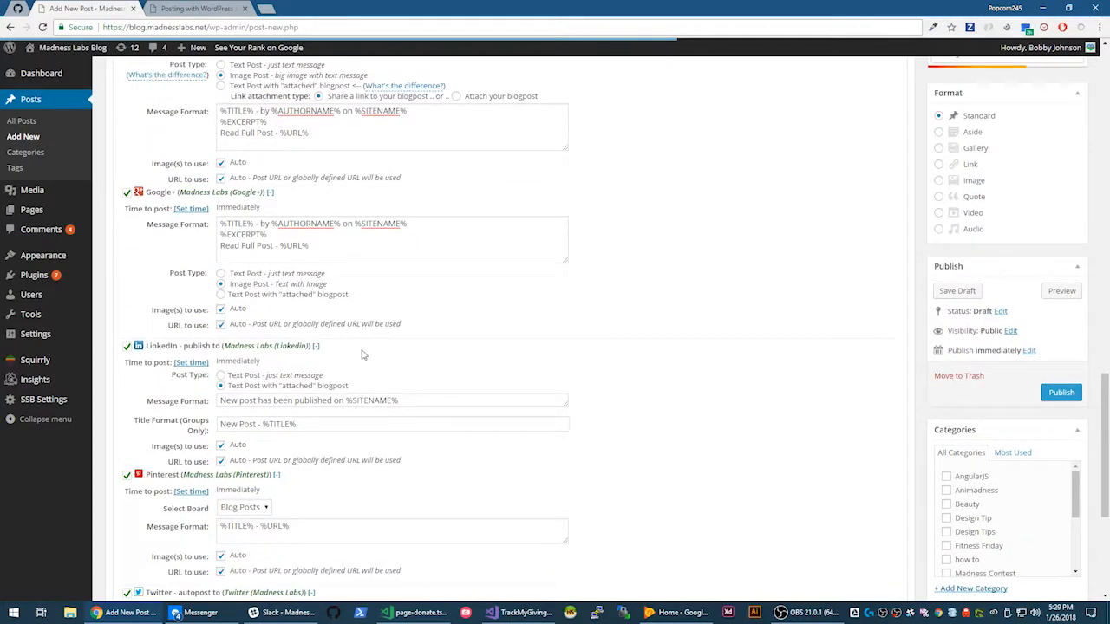
{"action": "scroll", "coordinate": [375, 316], "scroll_direction": "up", "scroll_amount": 1}
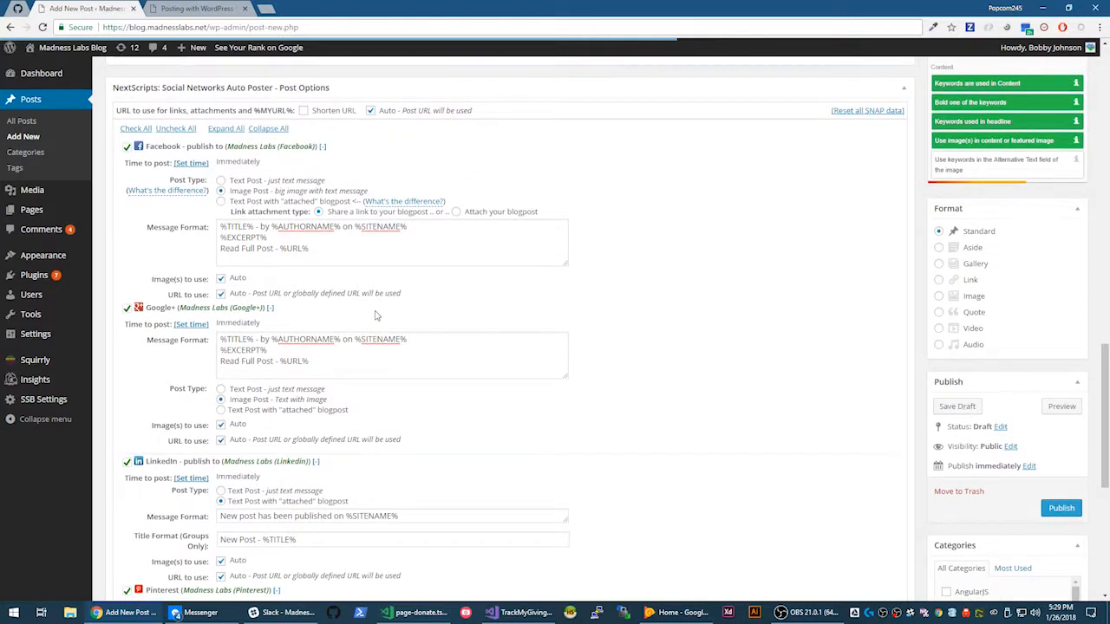
{"action": "scroll", "coordinate": [375, 316], "scroll_direction": "up", "scroll_amount": 1}
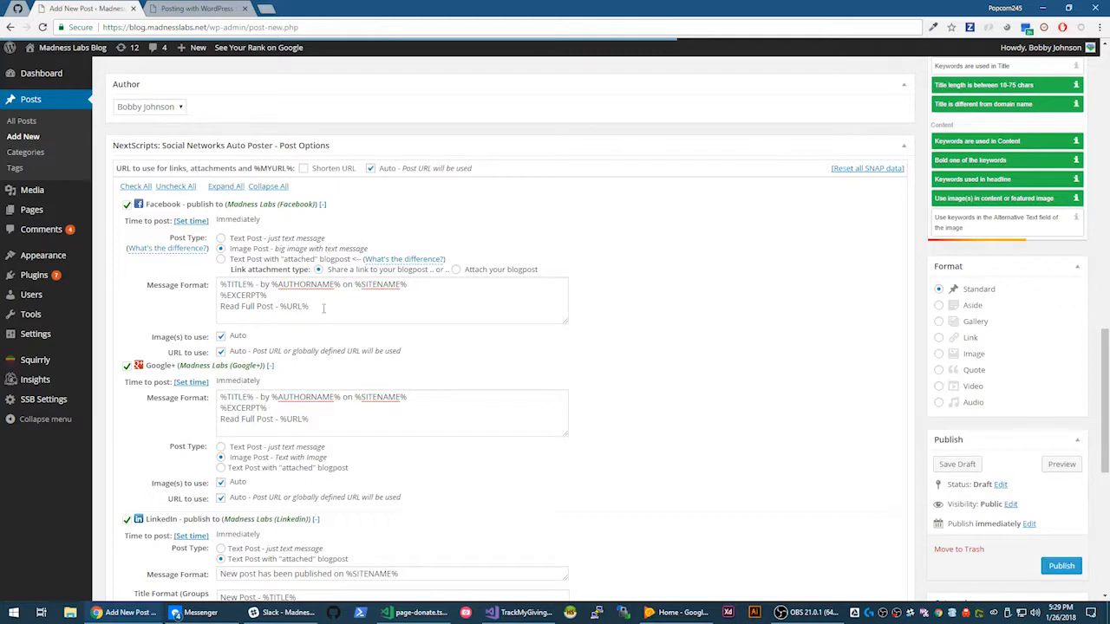
{"action": "left_click", "coordinate": [324, 309]}
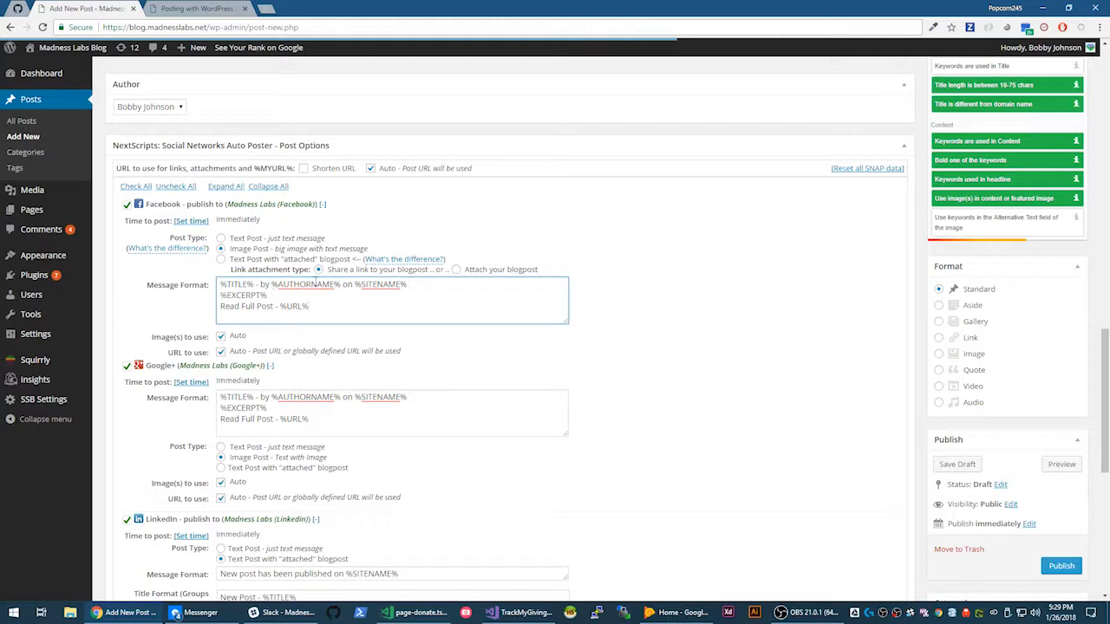
{"action": "key", "text": "ctrl+a"}
{"action": "left_click", "coordinate": [274, 296]}
{"action": "left_click_drag", "start_coordinate": [274, 297], "coordinate": [203, 300]}
{"action": "double_click", "coordinate": [251, 297]}
{"action": "scroll", "coordinate": [247, 286], "scroll_direction": "up", "scroll_amount": 5}
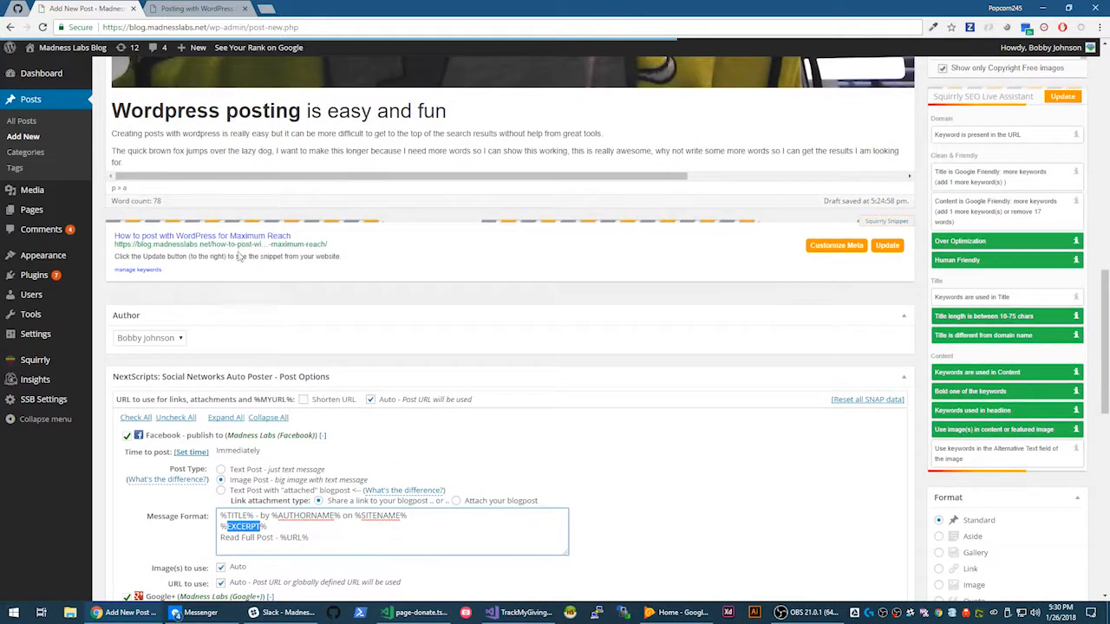
{"action": "scroll", "coordinate": [198, 274], "scroll_direction": "down", "scroll_amount": 1}
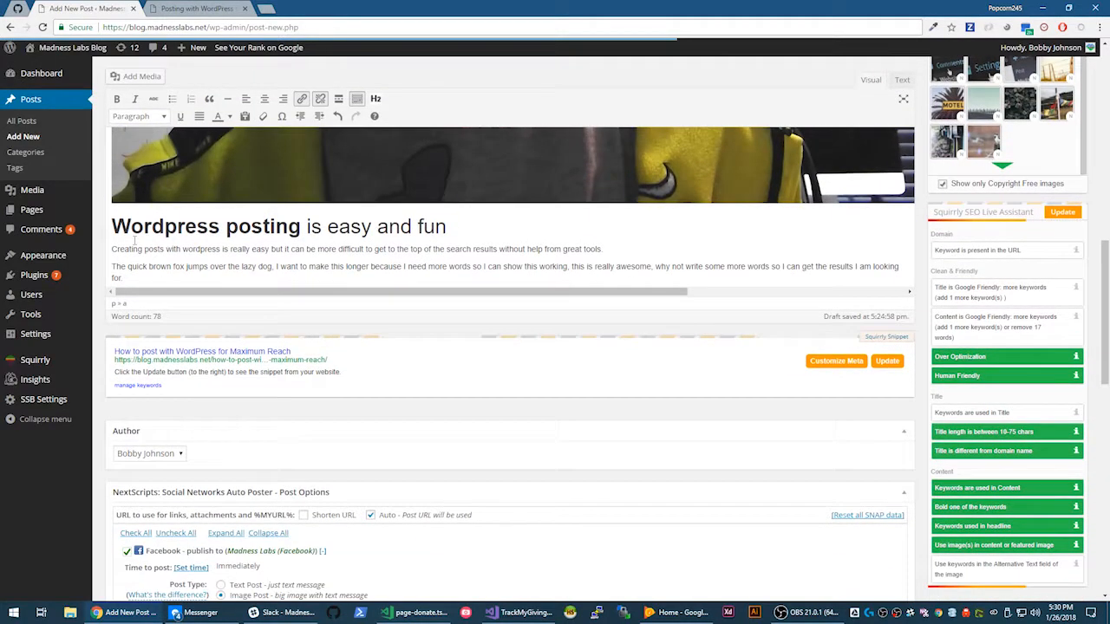
{"action": "scroll", "coordinate": [538, 249], "scroll_direction": "down", "scroll_amount": 3}
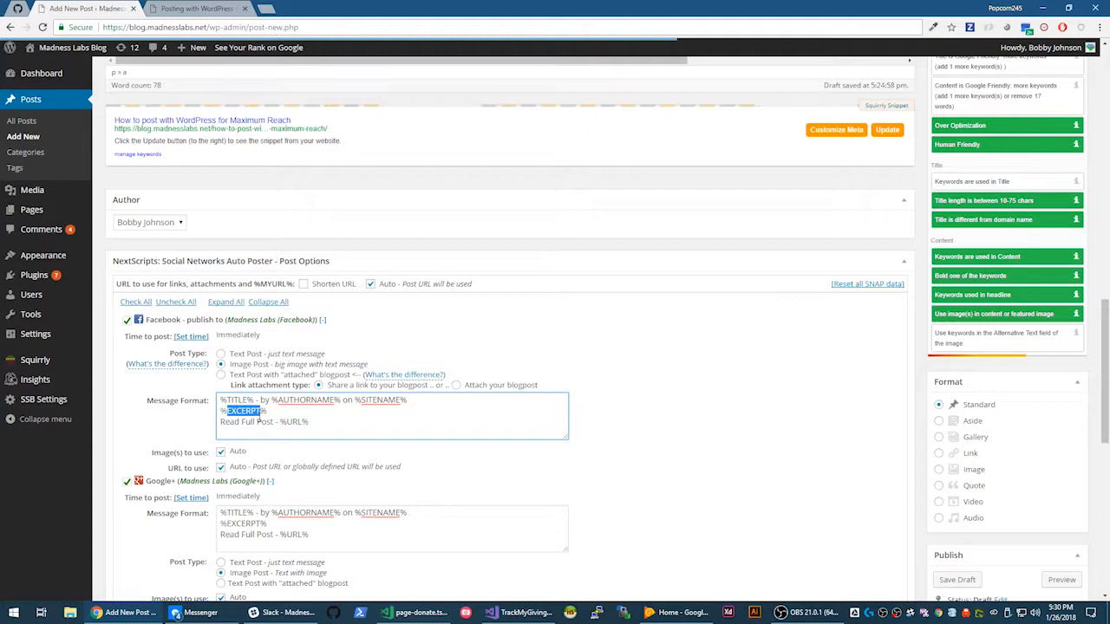
{"action": "left_click_drag", "start_coordinate": [325, 422], "coordinate": [194, 424]}
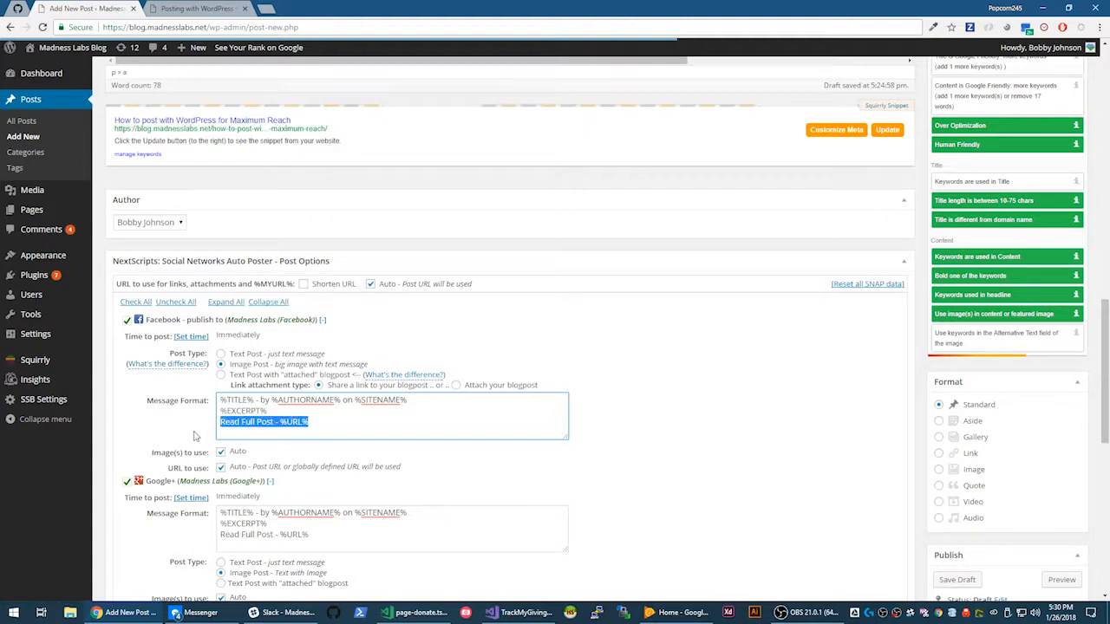
{"action": "left_click", "coordinate": [279, 422]}
{"action": "left_click_drag", "start_coordinate": [279, 422], "coordinate": [351, 423]}
{"action": "scroll", "coordinate": [325, 422], "scroll_direction": "down", "scroll_amount": 1}
{"action": "double_click", "coordinate": [293, 365]}
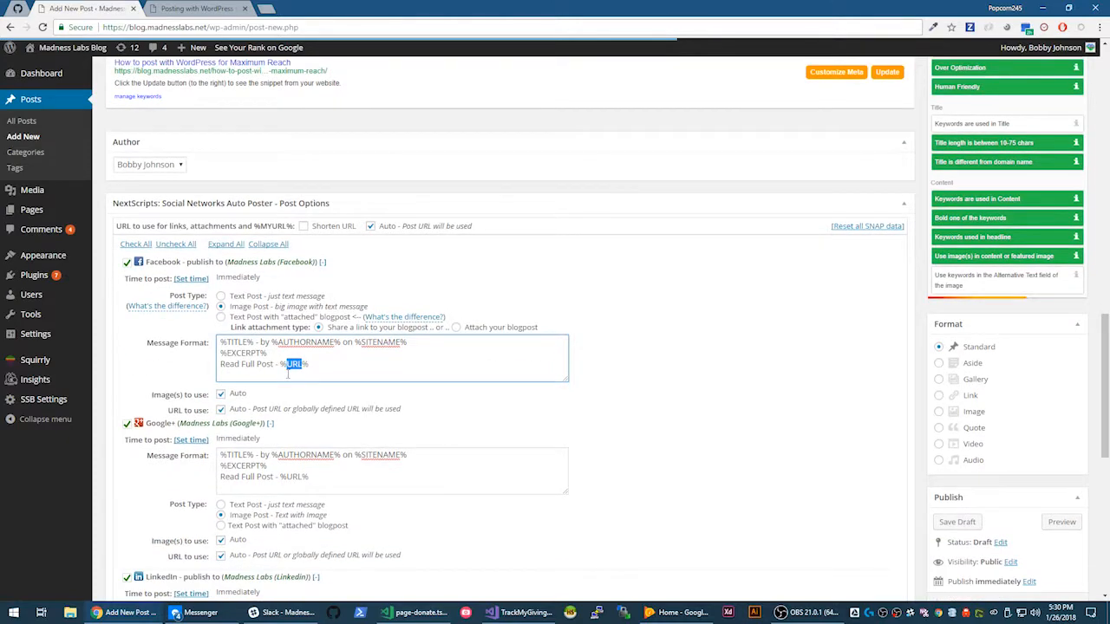
{"action": "scroll", "coordinate": [291, 260], "scroll_direction": "down", "scroll_amount": 2}
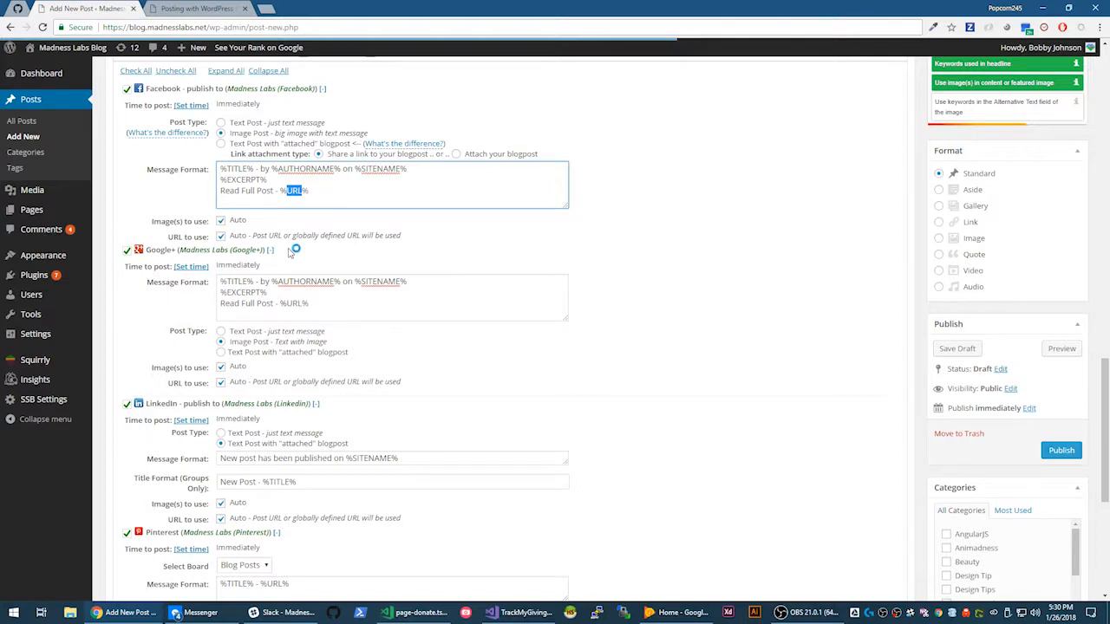
{"action": "scroll", "coordinate": [290, 251], "scroll_direction": "up", "scroll_amount": 10}
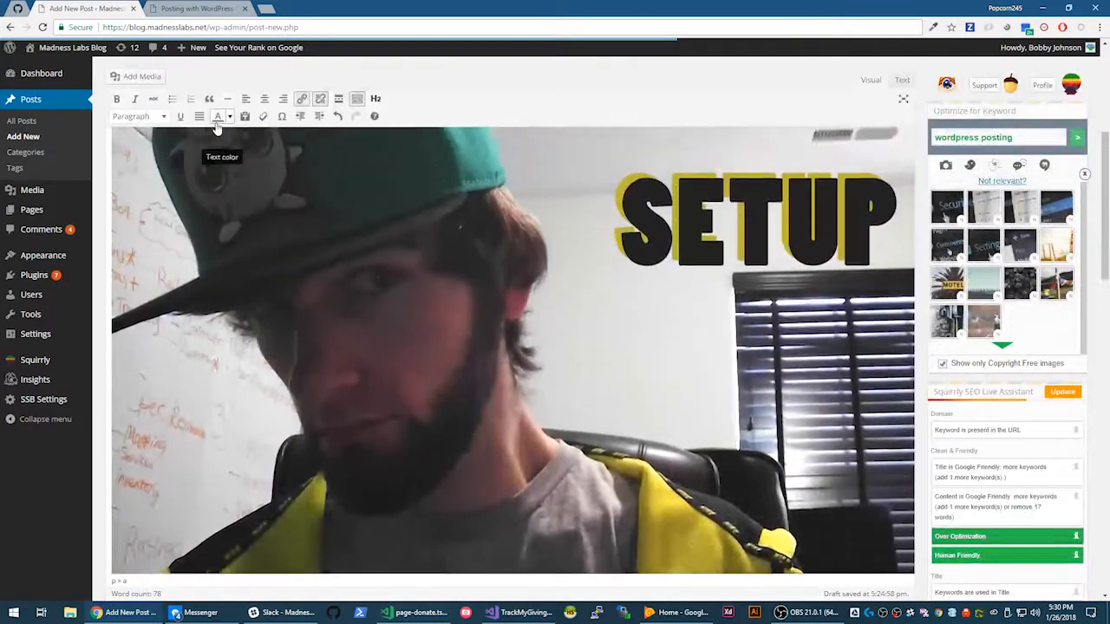
{"action": "scroll", "coordinate": [212, 174], "scroll_direction": "up", "scroll_amount": 3}
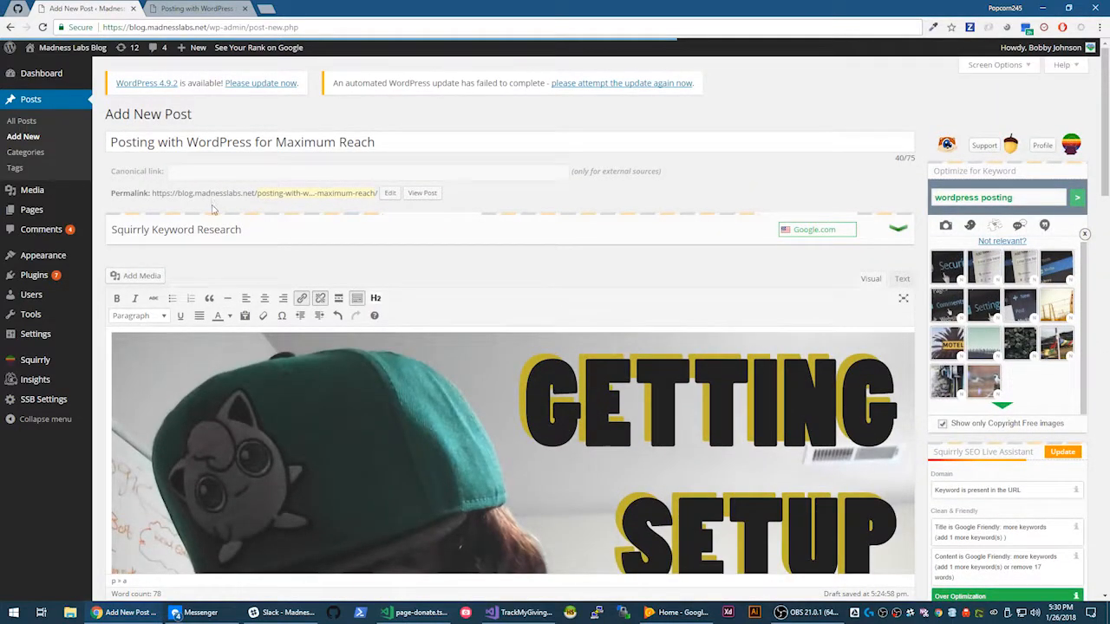
{"action": "scroll", "coordinate": [213, 208], "scroll_direction": "down", "scroll_amount": 12}
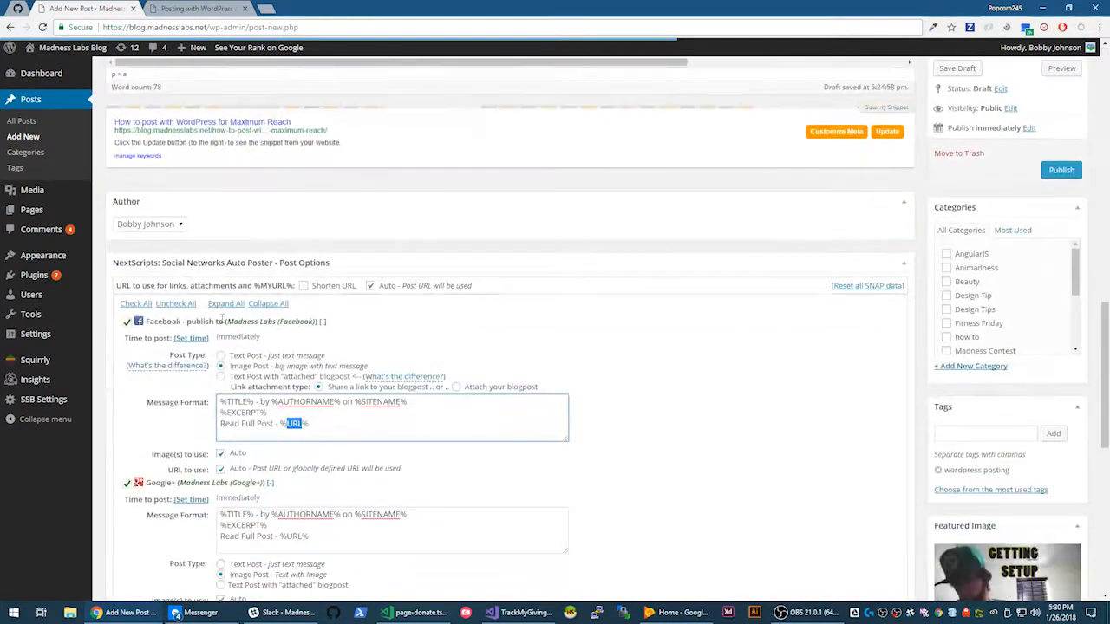
{"action": "scroll", "coordinate": [222, 317], "scroll_direction": "down", "scroll_amount": 1}
- Replace %EXCERPT% with %FULLTEXT% on the Facebook message's second line
{"action": "left_click", "coordinate": [331, 354]}
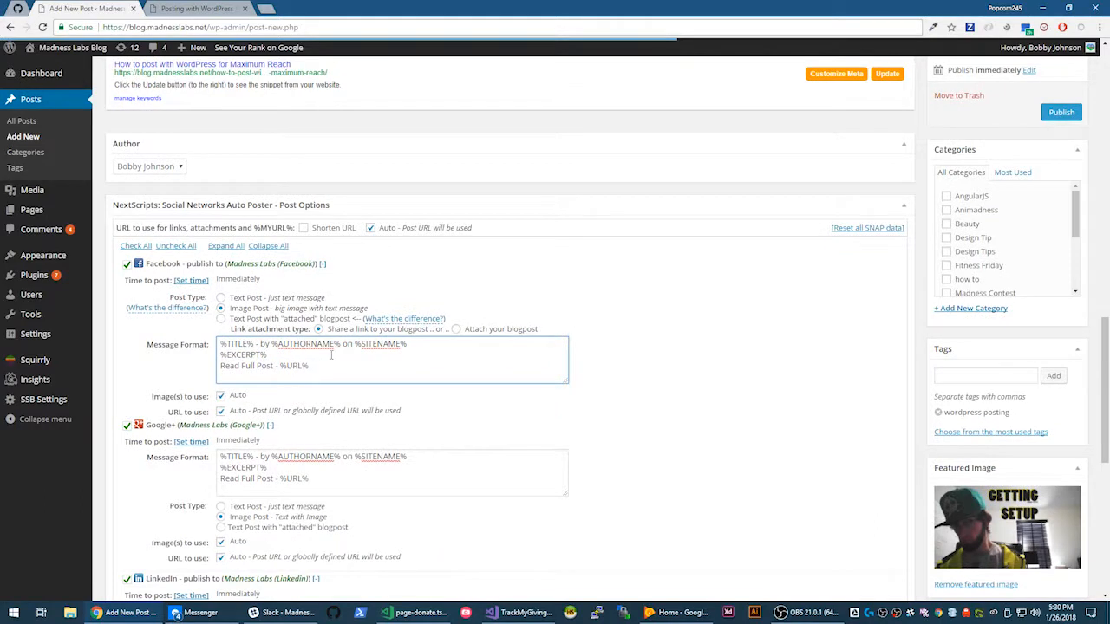
{"action": "left_click_drag", "start_coordinate": [329, 355], "coordinate": [205, 345]}
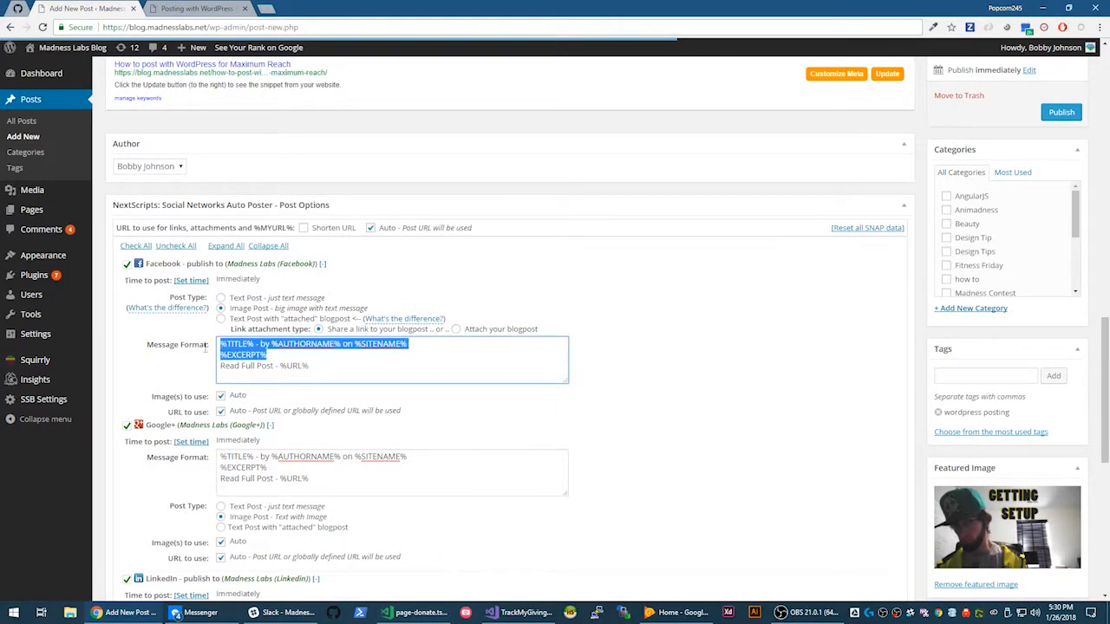
{"action": "key", "text": "shift+Down"}
{"action": "key", "text": "BackSpace"}
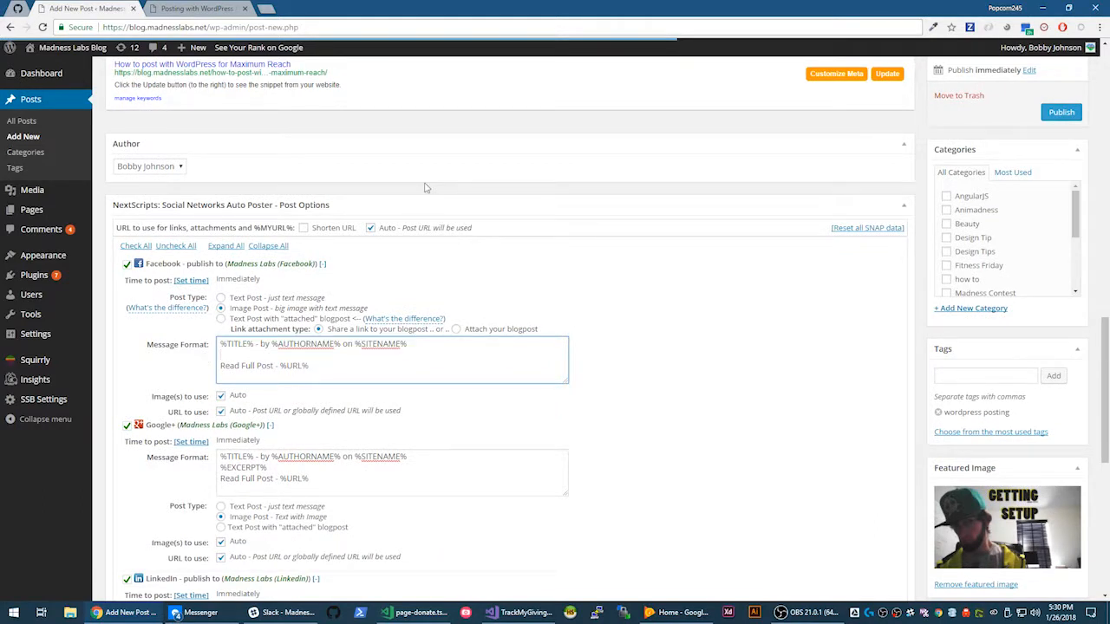
{"action": "type", "text": "&&"}
{"action": "key", "text": "BackSpace"}
{"action": "key", "text": "BackSpace"}
{"action": "type", "text": "% %"}
{"action": "type", "text": "FULLTEXT"}
- Check the %FULLTEXT% placeholder and the 'Read Full Post - %URL%' line in the Facebook format
{"action": "double_click", "coordinate": [248, 354]}
{"action": "left_click", "coordinate": [254, 355]}
{"action": "left_click", "coordinate": [320, 366]}
{"action": "left_click_drag", "start_coordinate": [320, 366], "coordinate": [280, 366]}
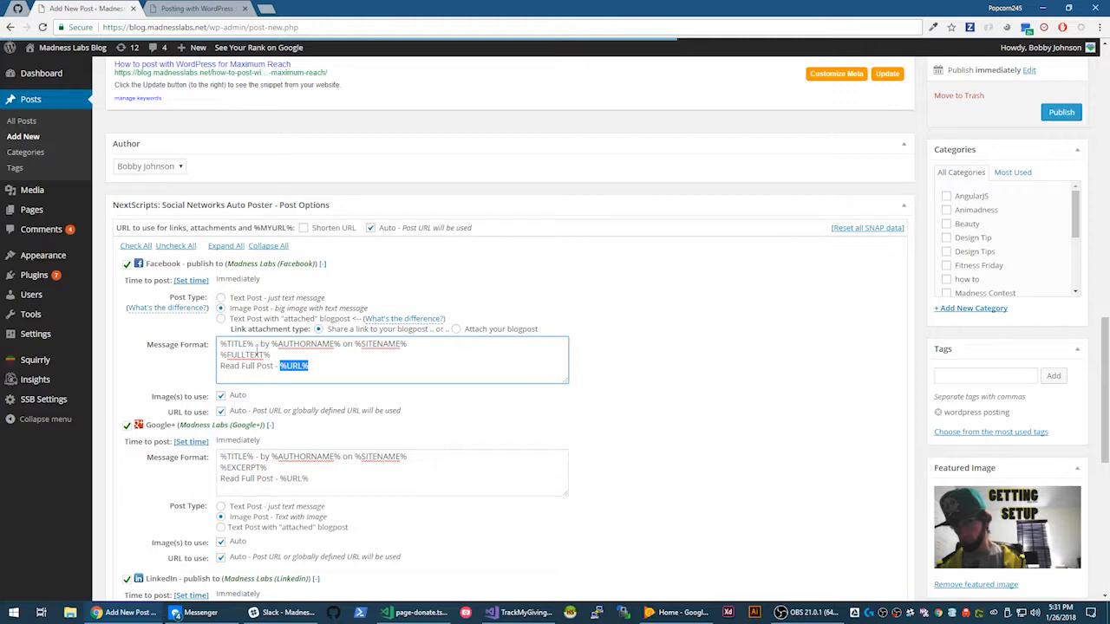
{"action": "left_click", "coordinate": [272, 355]}
{"action": "scroll", "coordinate": [271, 355], "scroll_direction": "down", "scroll_amount": 2}
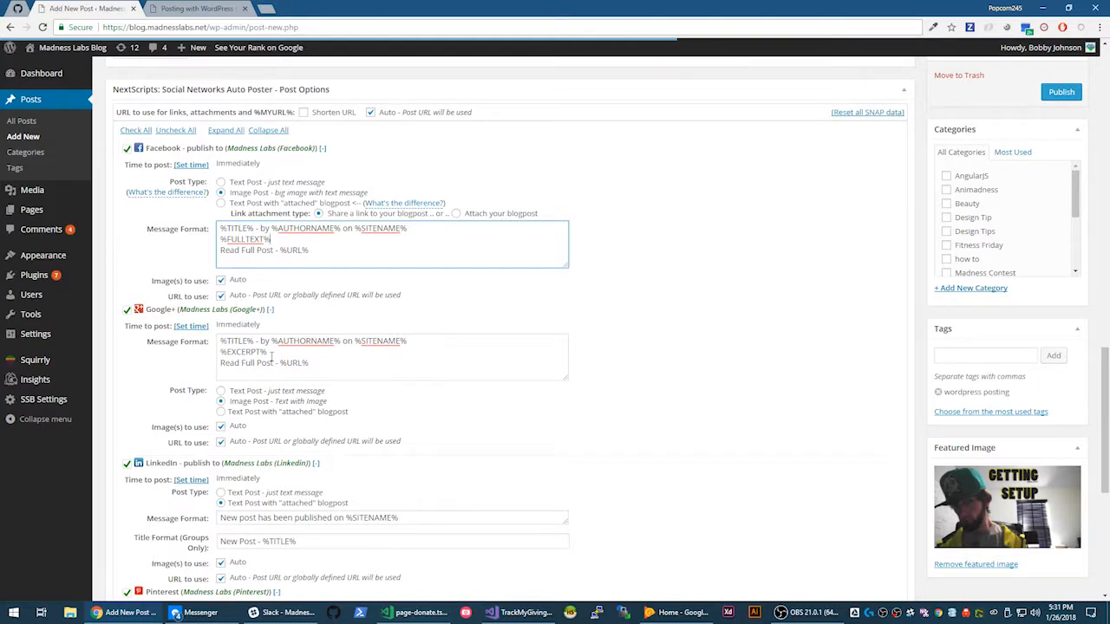
{"action": "double_click", "coordinate": [245, 240]}
{"action": "left_click", "coordinate": [271, 239]}
{"action": "scroll", "coordinate": [271, 239], "scroll_direction": "down", "scroll_amount": 1}
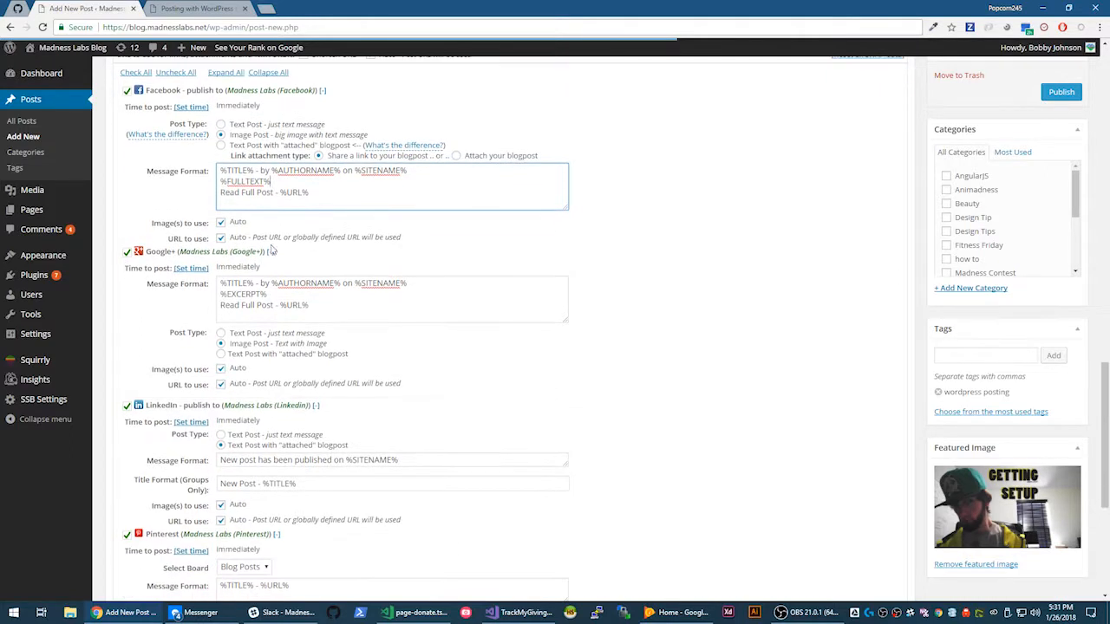
{"action": "left_click", "coordinate": [325, 305]}
{"action": "key", "text": "ctrl+a"}
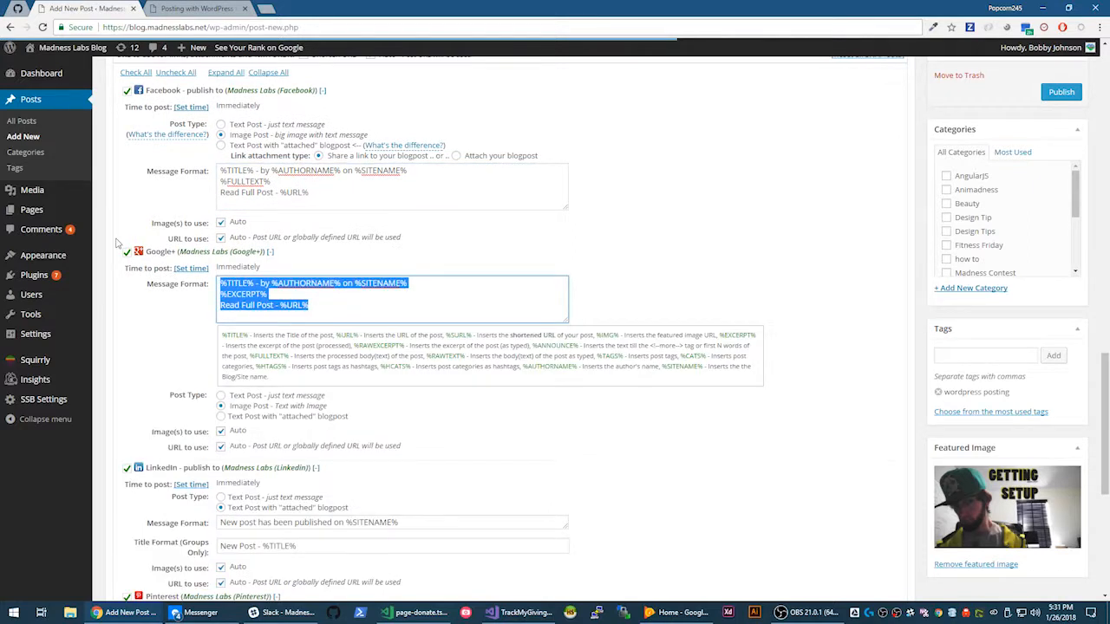
{"action": "left_click", "coordinate": [325, 308]}
{"action": "left_click_drag", "start_coordinate": [220, 305], "coordinate": [271, 305]}
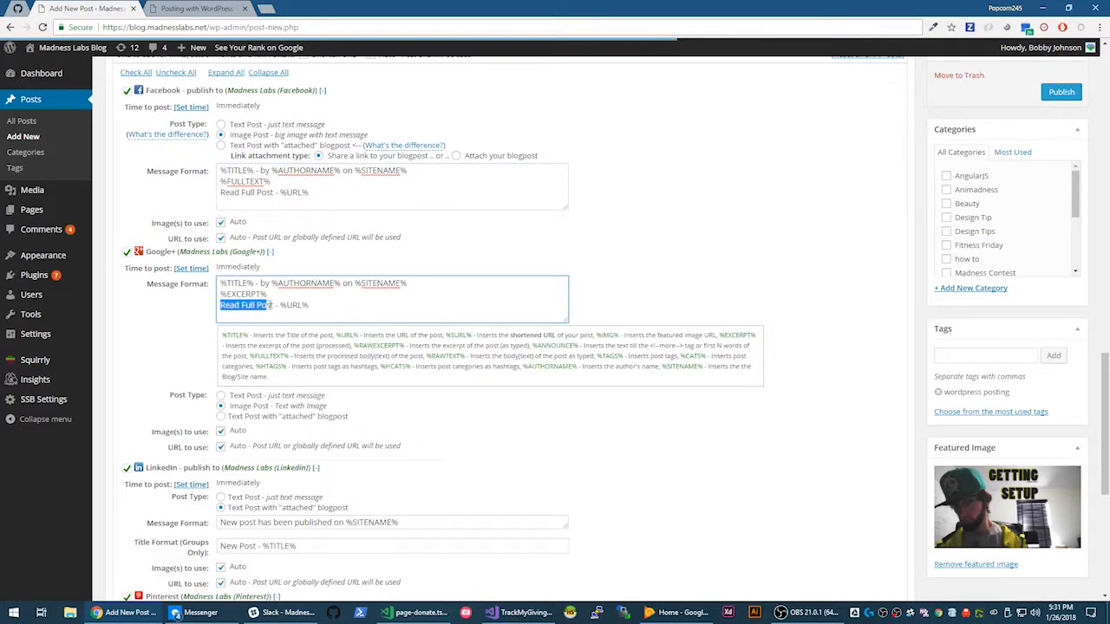
{"action": "left_click", "coordinate": [274, 305]}
{"action": "scroll", "coordinate": [255, 327], "scroll_direction": "down", "scroll_amount": 5}
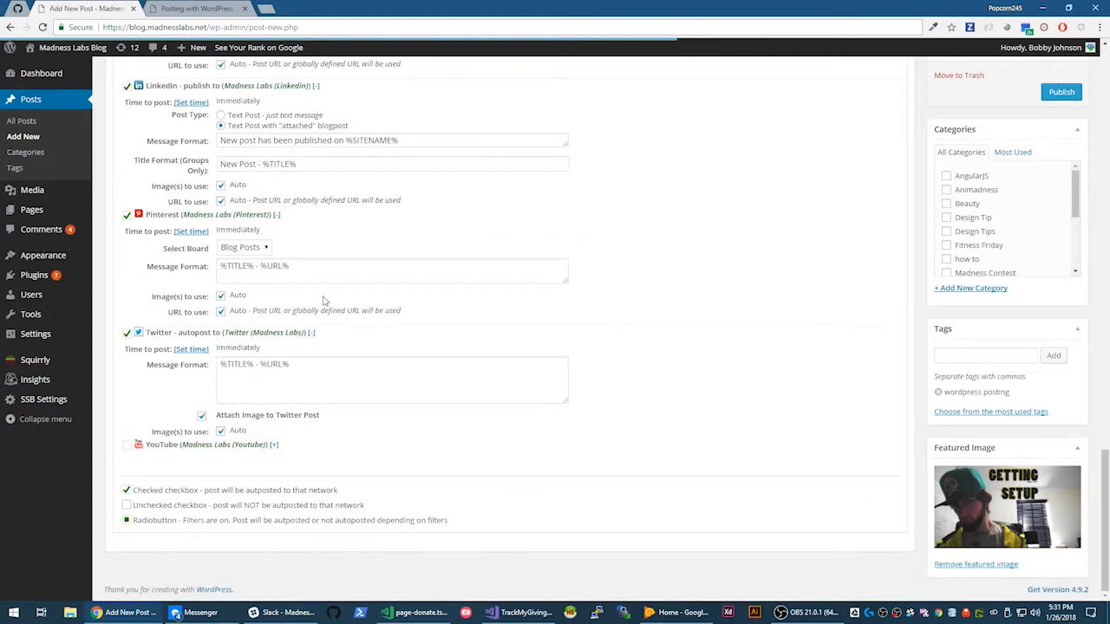
{"action": "scroll", "coordinate": [321, 304], "scroll_direction": "up", "scroll_amount": 1}
{"action": "scroll", "coordinate": [320, 303], "scroll_direction": "up", "scroll_amount": 4}
{"action": "scroll", "coordinate": [320, 303], "scroll_direction": "up", "scroll_amount": 1}
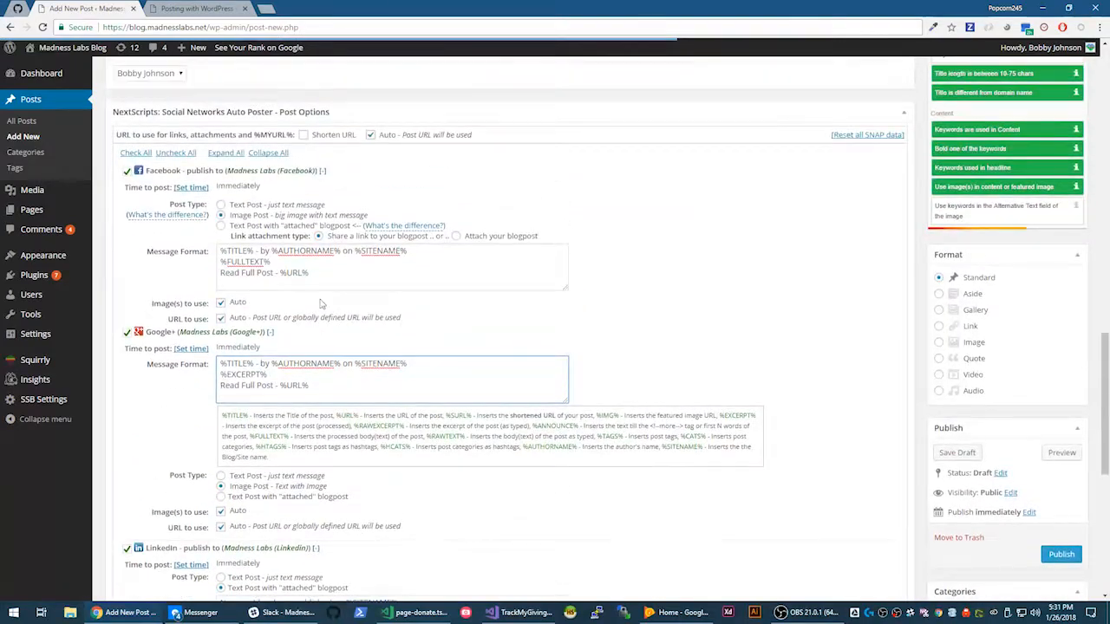
{"action": "scroll", "coordinate": [320, 304], "scroll_direction": "down", "scroll_amount": 4}
{"action": "scroll", "coordinate": [320, 304], "scroll_direction": "down", "scroll_amount": 1}
{"action": "scroll", "coordinate": [424, 269], "scroll_direction": "up", "scroll_amount": 4}
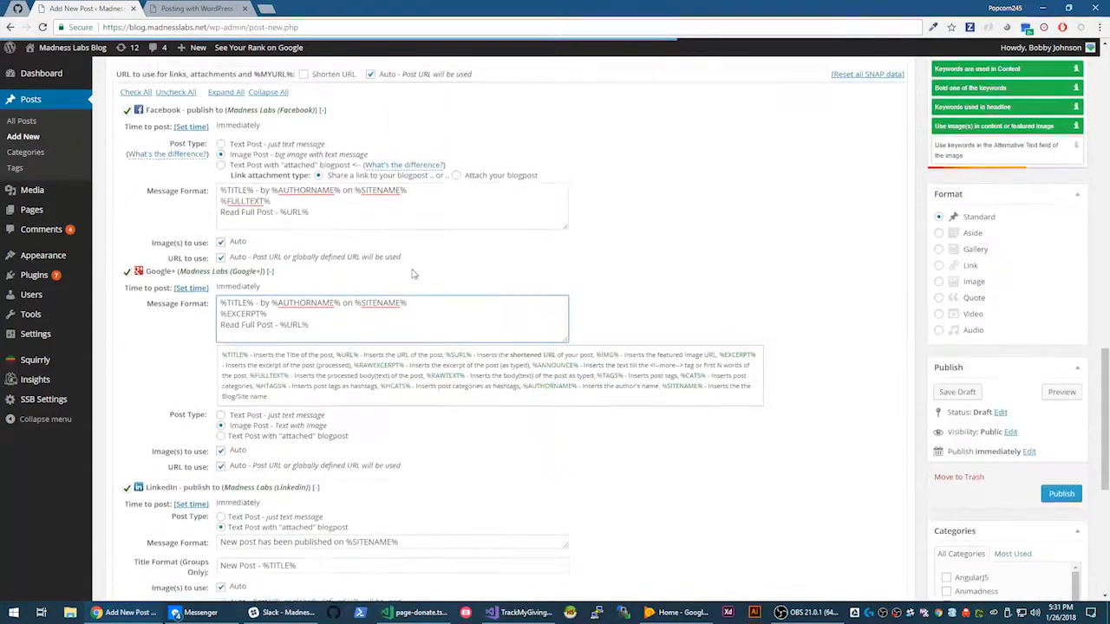
{"action": "scroll", "coordinate": [435, 268], "scroll_direction": "down", "scroll_amount": 4}
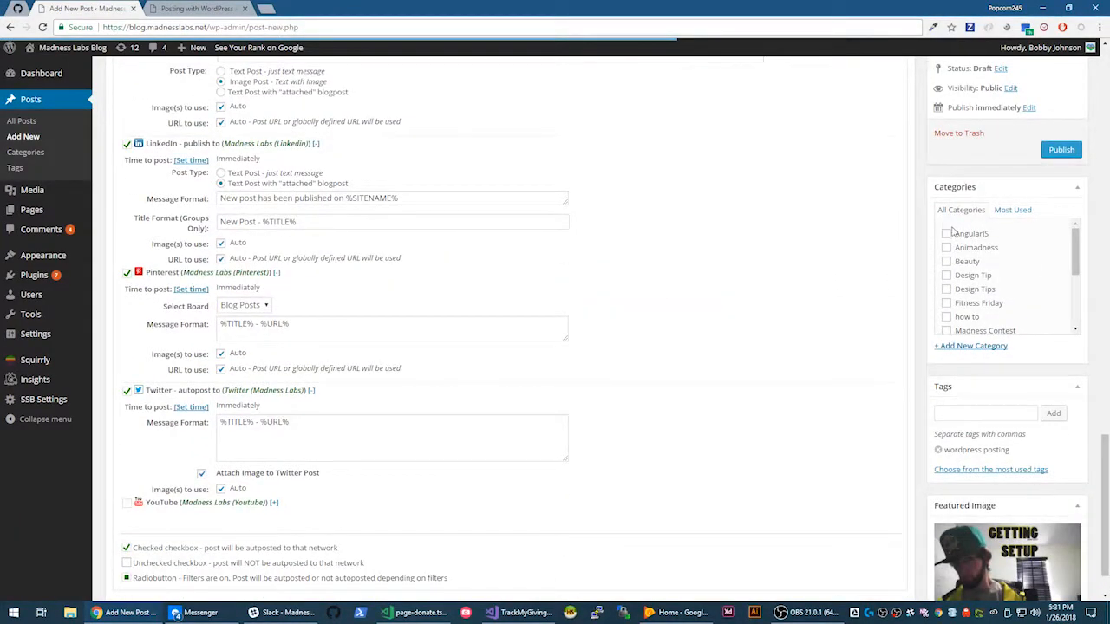
- Tick Madness U in the post's Categories checklist
{"action": "scroll", "coordinate": [947, 251], "scroll_direction": "down", "scroll_amount": 3}
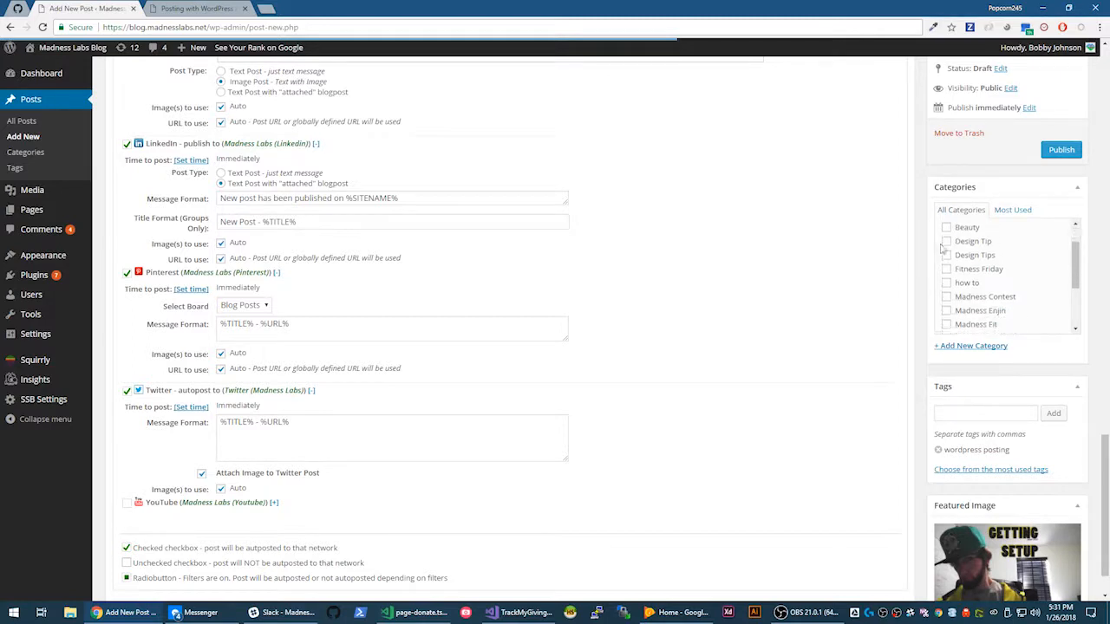
{"action": "scroll", "coordinate": [945, 269], "scroll_direction": "down", "scroll_amount": 1}
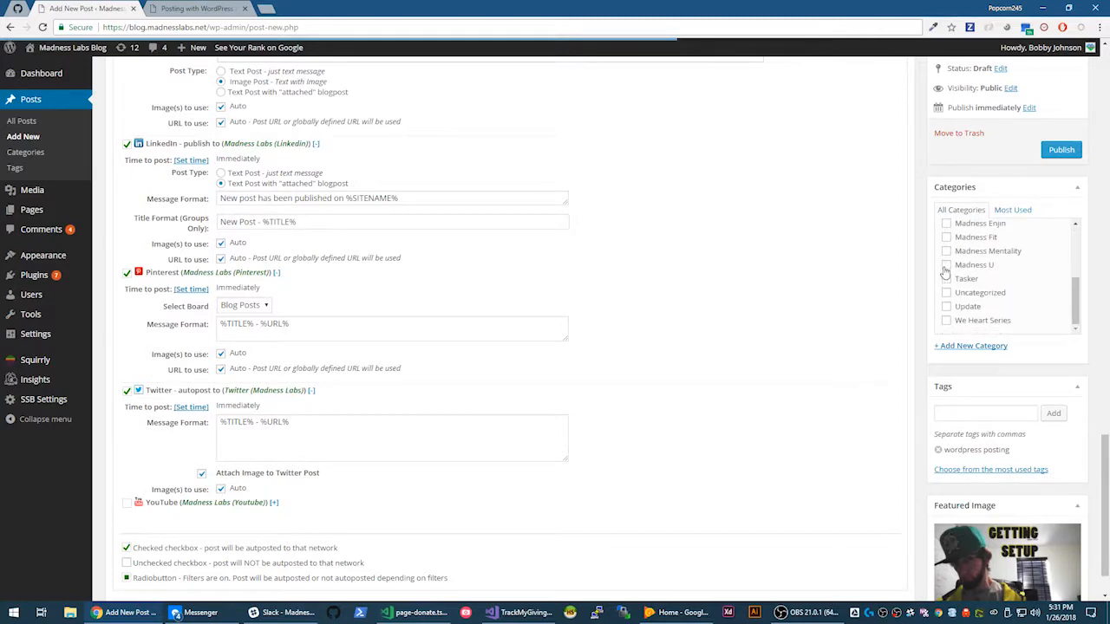
{"action": "left_click", "coordinate": [946, 264]}
{"action": "scroll", "coordinate": [579, 256], "scroll_direction": "up", "scroll_amount": 15}
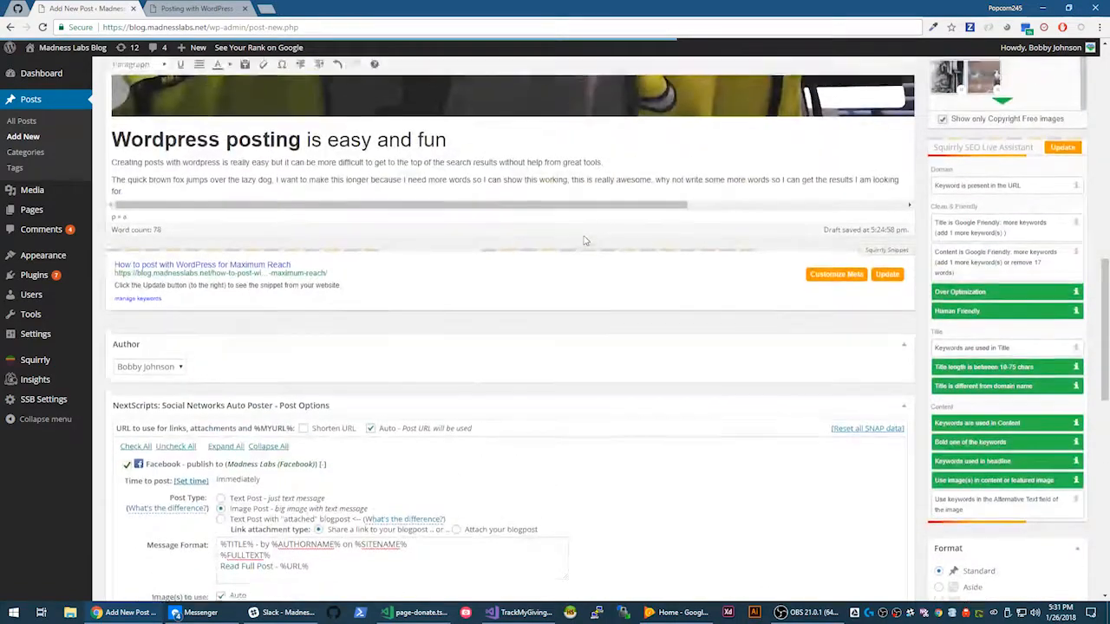
{"action": "scroll", "coordinate": [580, 243], "scroll_direction": "up", "scroll_amount": 10}
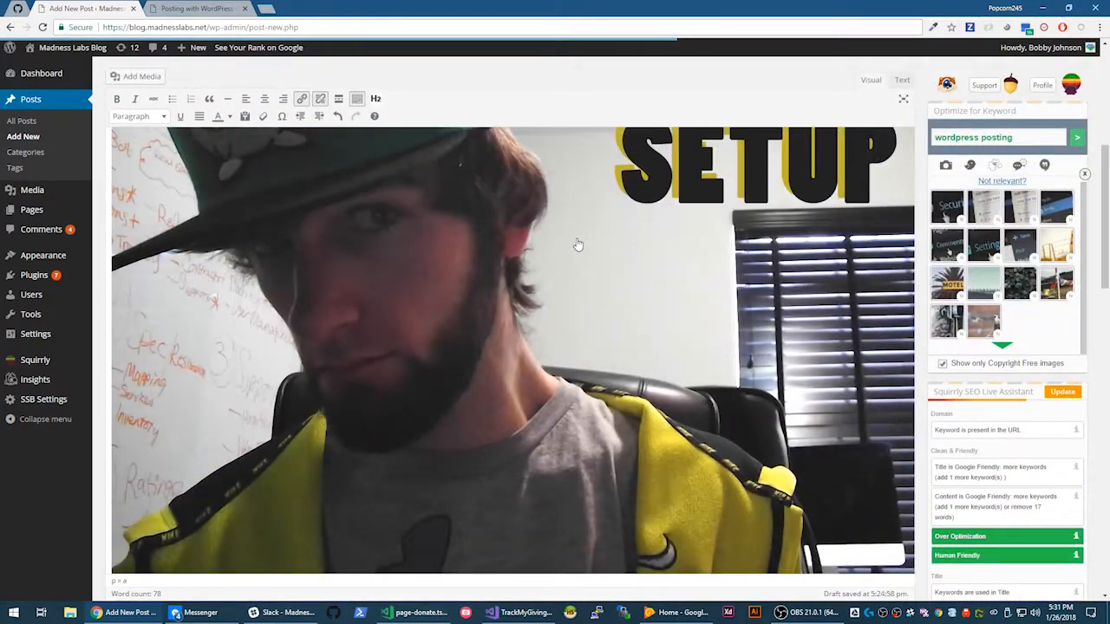
{"action": "scroll", "coordinate": [555, 246], "scroll_direction": "up", "scroll_amount": 3}
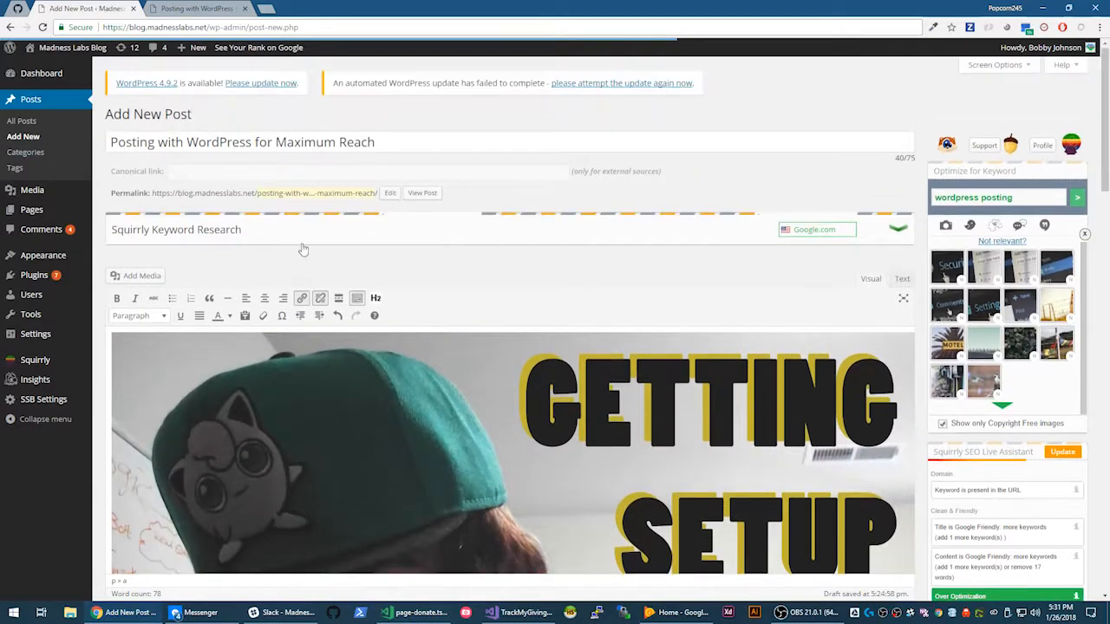
{"action": "left_click_drag", "start_coordinate": [187, 142], "coordinate": [440, 146]}
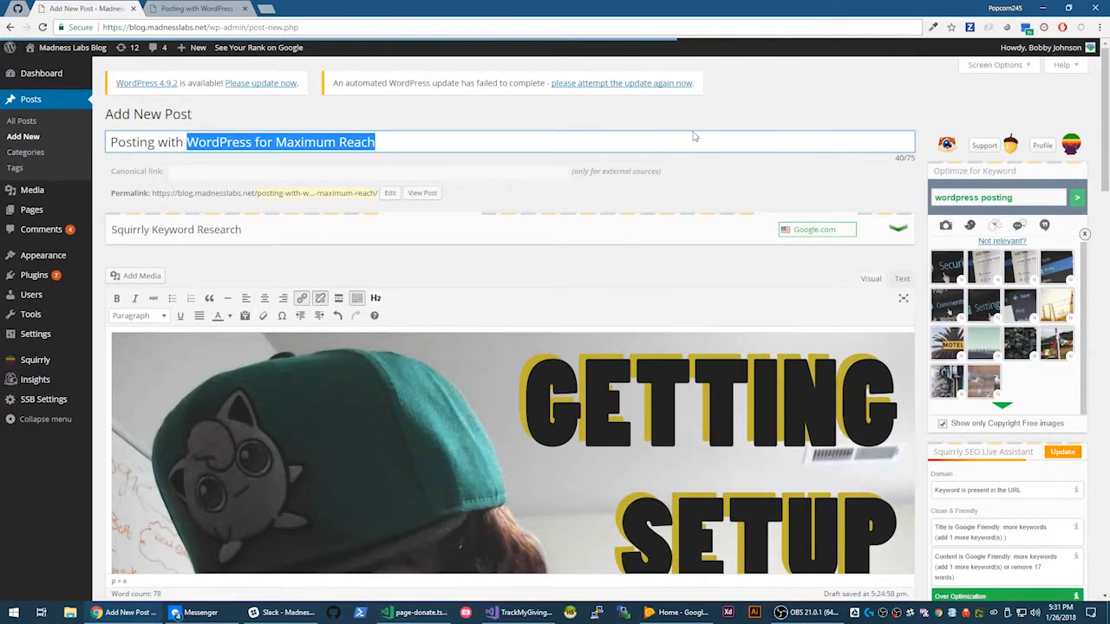
{"action": "scroll", "coordinate": [595, 229], "scroll_direction": "down", "scroll_amount": 3}
{"action": "scroll", "coordinate": [359, 221], "scroll_direction": "up", "scroll_amount": 3}
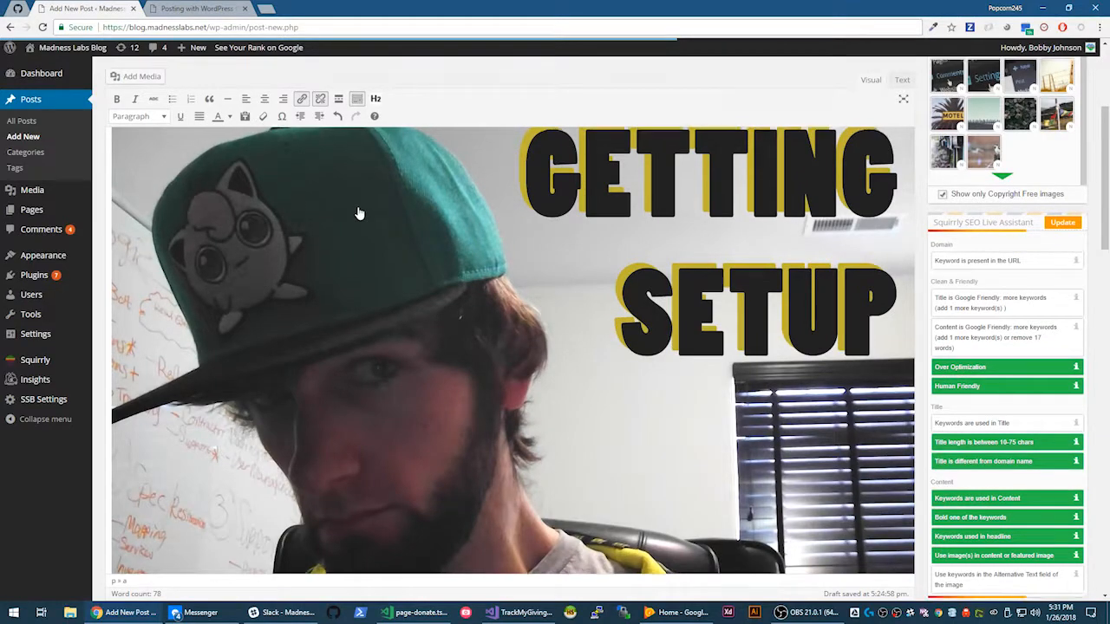
{"action": "triple_click", "coordinate": [1013, 198]}
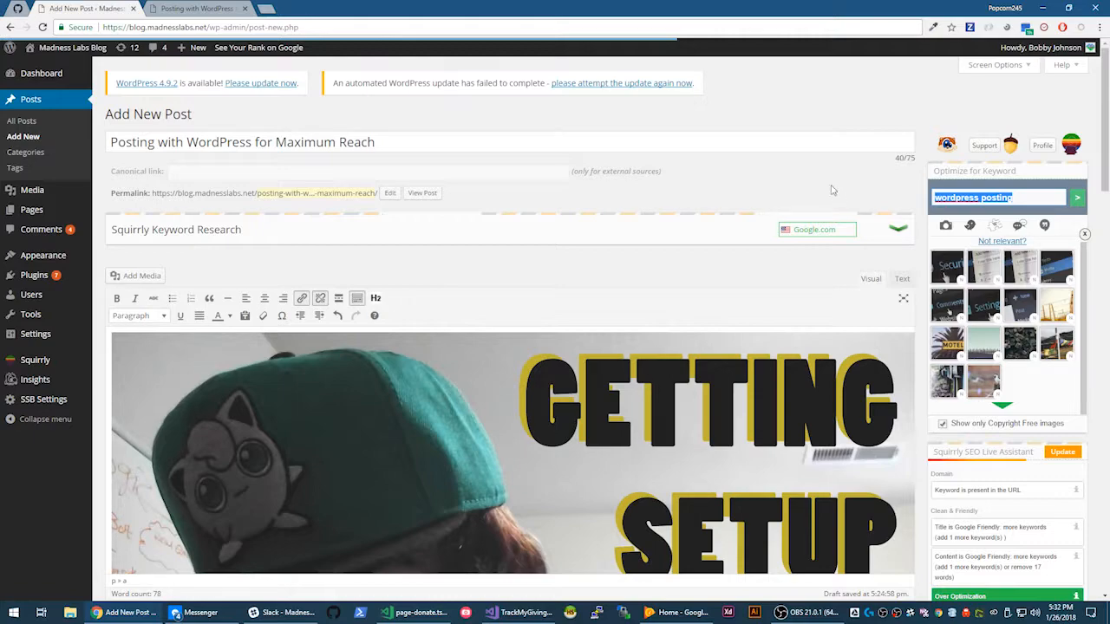
{"action": "scroll", "coordinate": [838, 208], "scroll_direction": "down", "scroll_amount": 4}
{"action": "scroll", "coordinate": [765, 249], "scroll_direction": "down", "scroll_amount": 15}
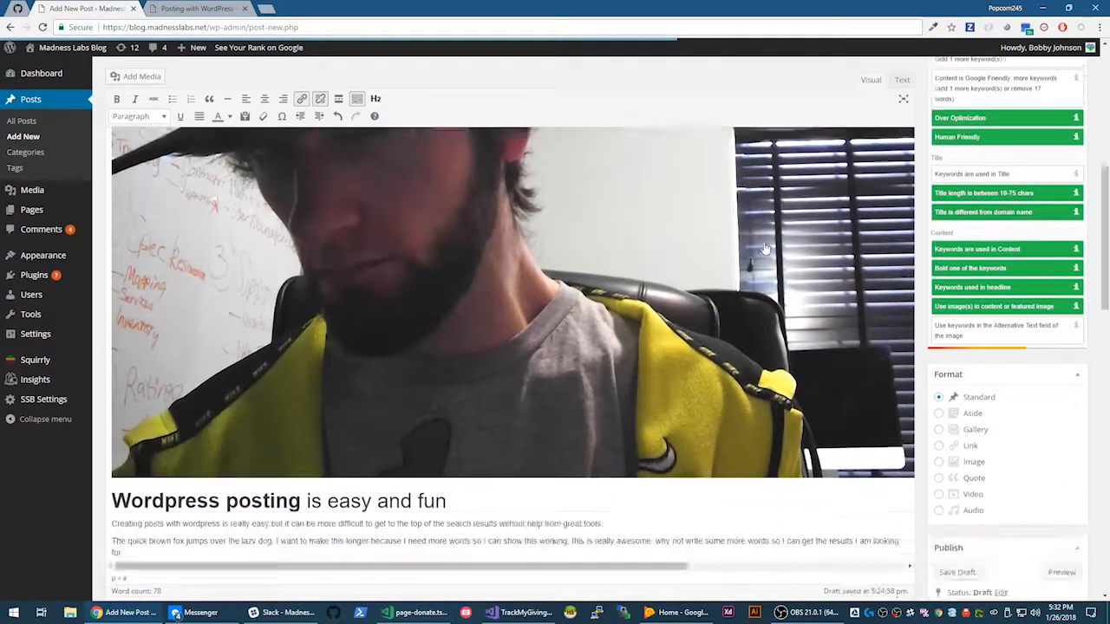
{"action": "scroll", "coordinate": [454, 290], "scroll_direction": "down", "scroll_amount": 1}
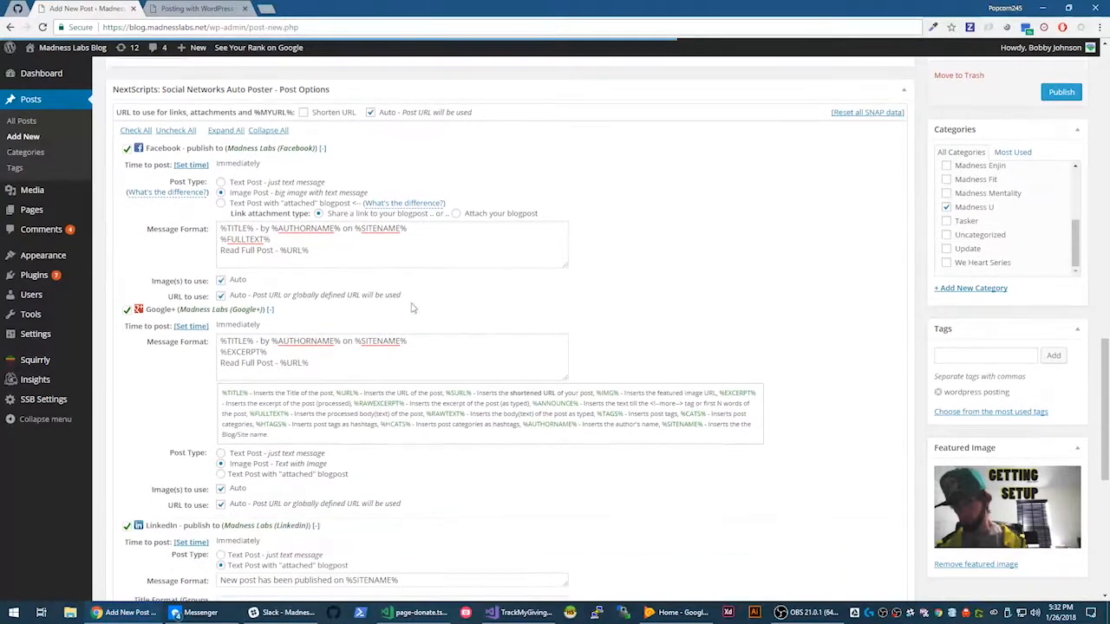